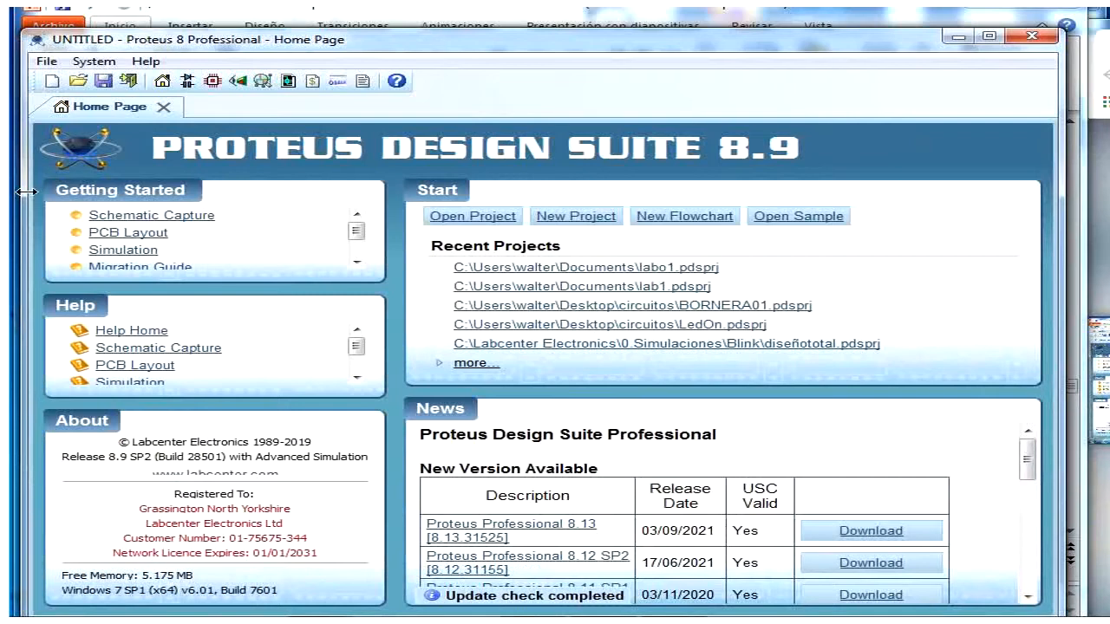
Step: Start a new project and name it project.pdsprj
{"action": "left_click", "coordinate": [46, 61]}
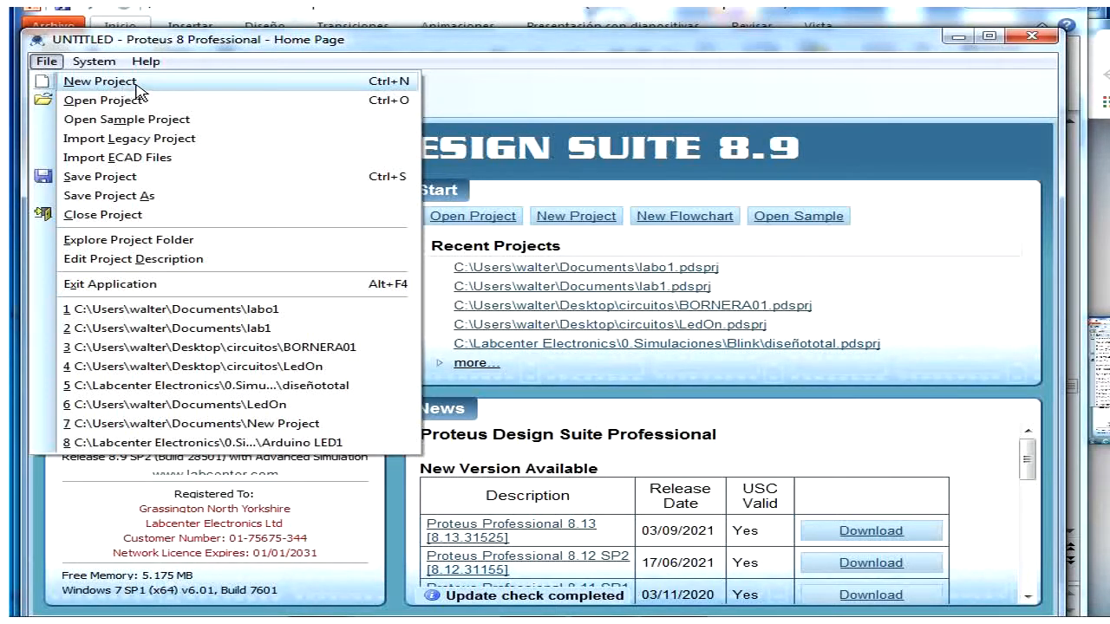
{"action": "left_click", "coordinate": [137, 84]}
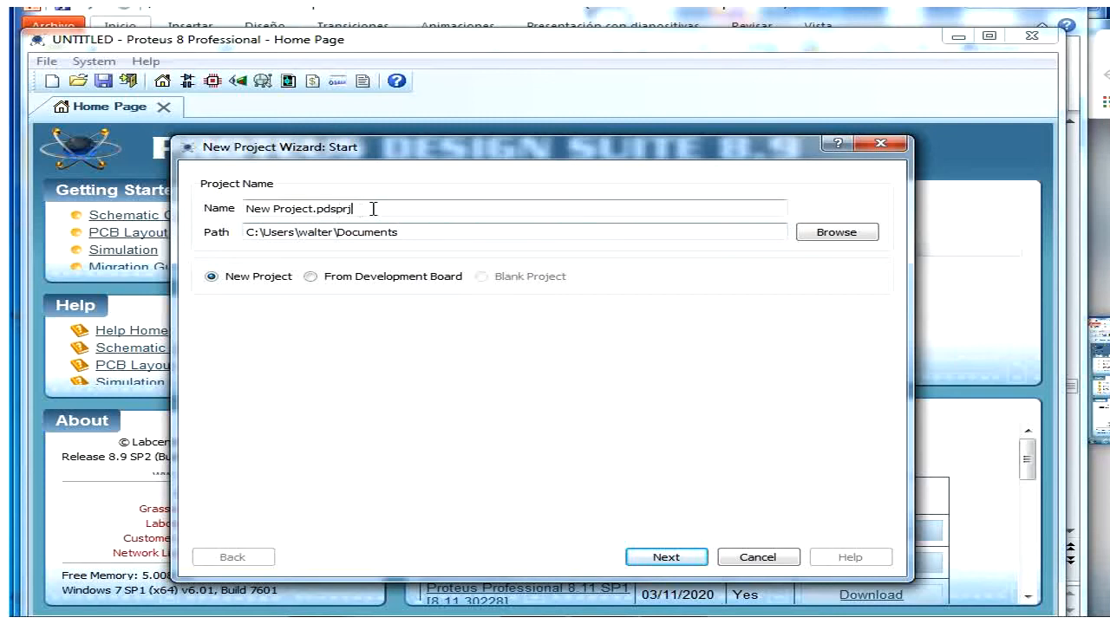
{"action": "left_click_drag", "start_coordinate": [354, 208], "coordinate": [320, 202]}
{"action": "left_click", "coordinate": [379, 214]}
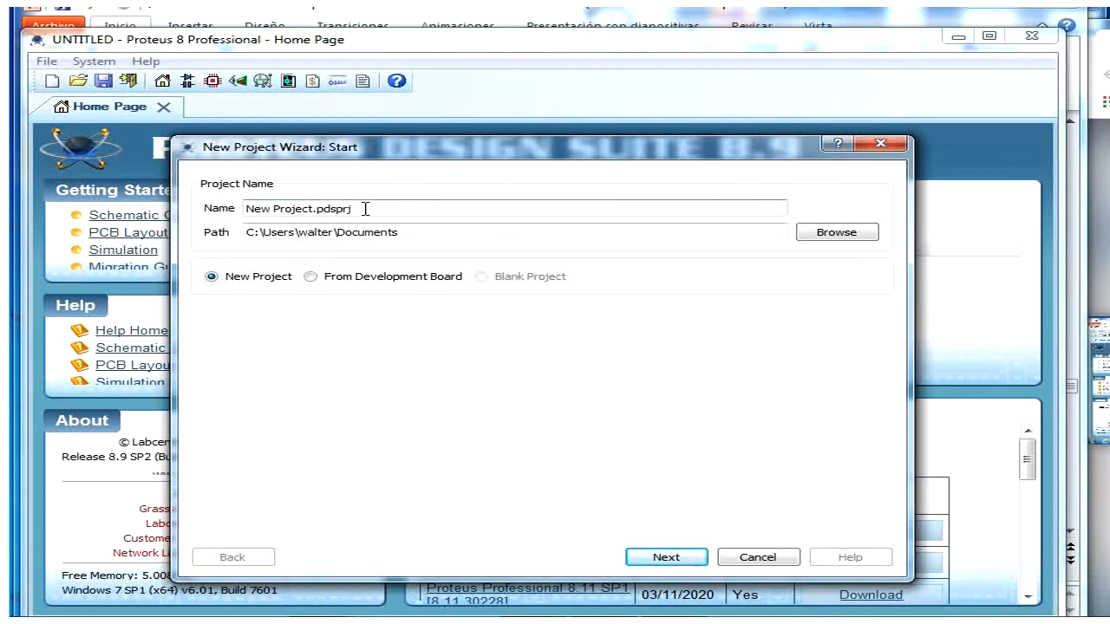
{"action": "left_click_drag", "start_coordinate": [359, 208], "coordinate": [319, 206]}
{"action": "left_click", "coordinate": [399, 214]}
{"action": "key", "text": "BackSpace"}
{"action": "key", "text": "BackSpace"}
{"action": "key", "text": "BackSpace"}
{"action": "key", "text": "BackSpace"}
{"action": "key", "text": "BackSpace"}
{"action": "key", "text": "BackSpace"}
{"action": "key", "text": "BackSpace"}
{"action": "key", "text": "BackSpace"}
{"action": "key", "text": "BackSpace"}
{"action": "key", "text": "BackSpace"}
{"action": "key", "text": "BackSpace"}
{"action": "type", "text": "pro"}
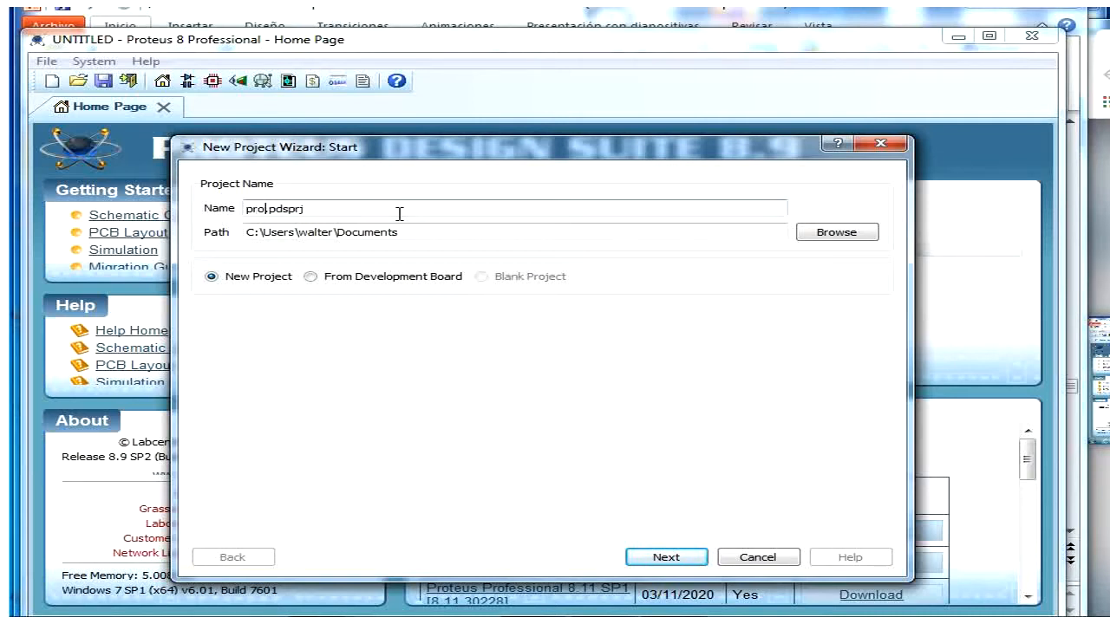
{"action": "type", "text": "ject"}
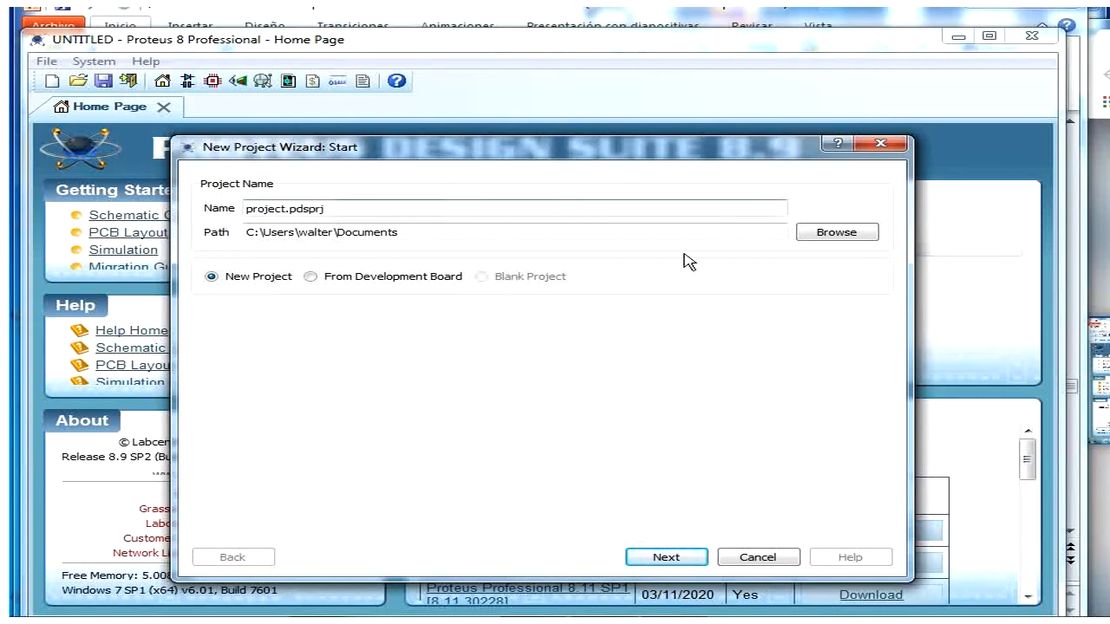
Step: Check the available save folders, keep the Documents path, and proceed to the schematic design settings
{"action": "left_click", "coordinate": [857, 240]}
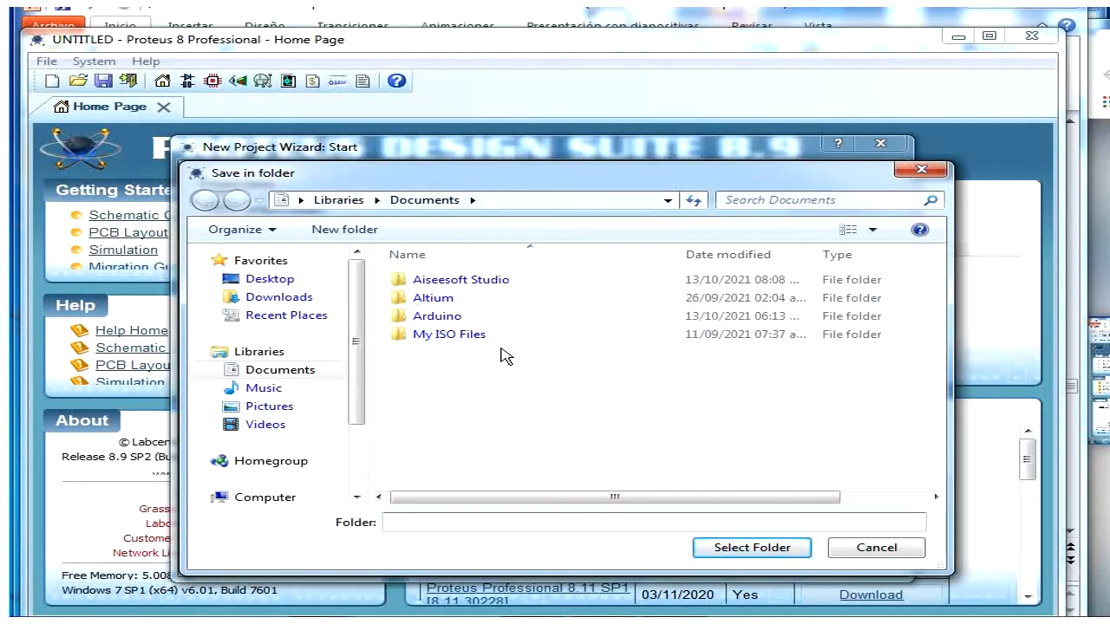
{"action": "left_click", "coordinate": [876, 548]}
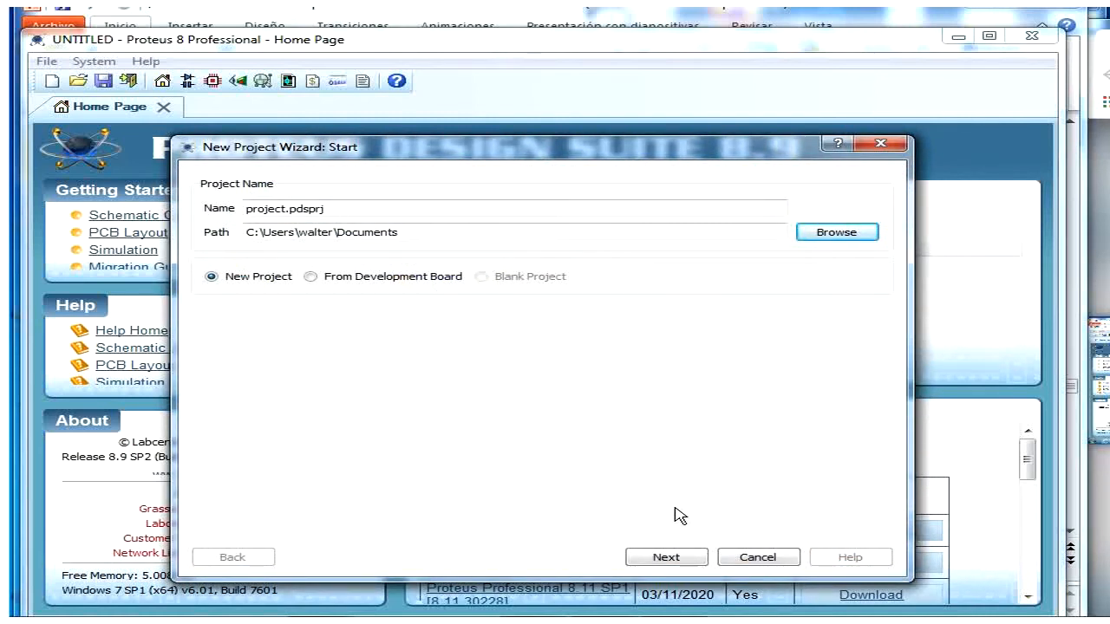
{"action": "left_click", "coordinate": [673, 562]}
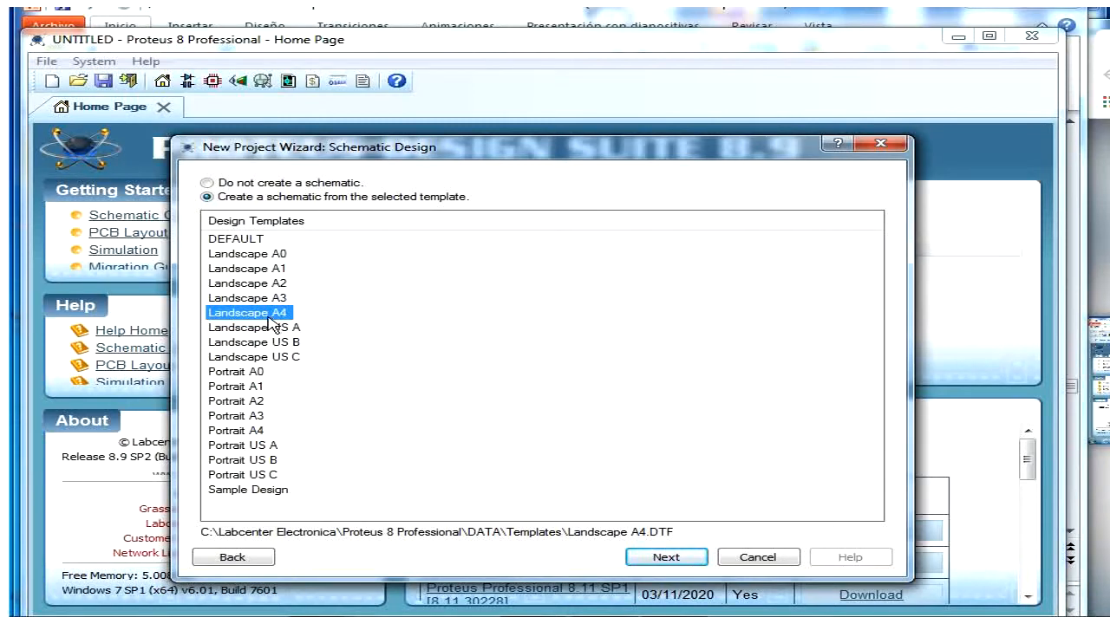
Step: Create the schematic from the Landscape A4 template and proceed to the PCB layout settings
{"action": "left_click", "coordinate": [228, 330]}
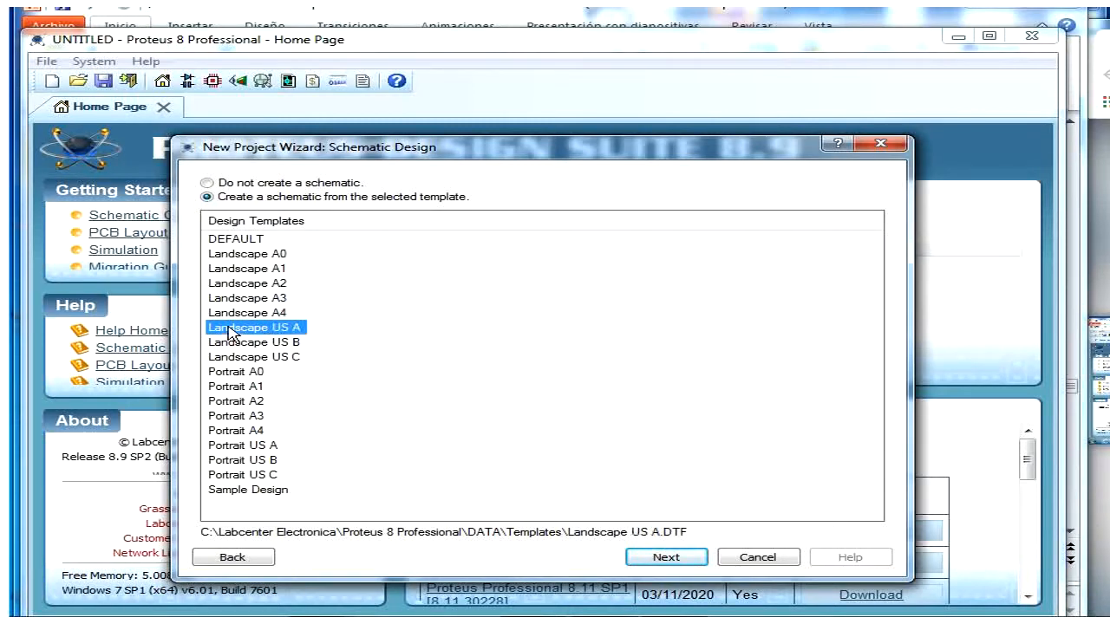
{"action": "left_click", "coordinate": [234, 315]}
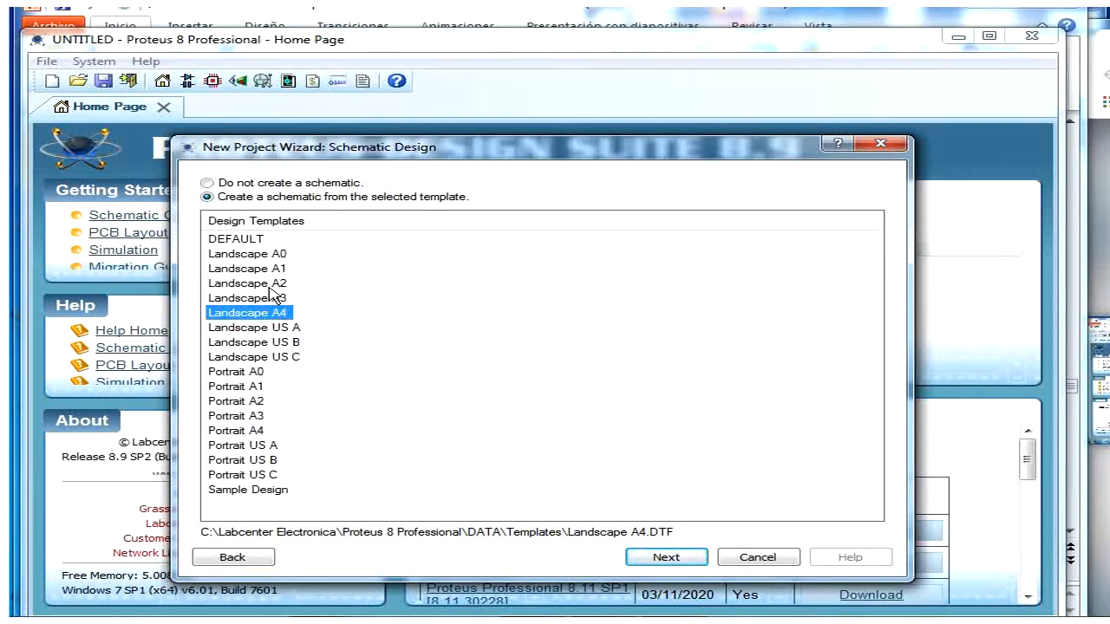
{"action": "left_click", "coordinate": [278, 254]}
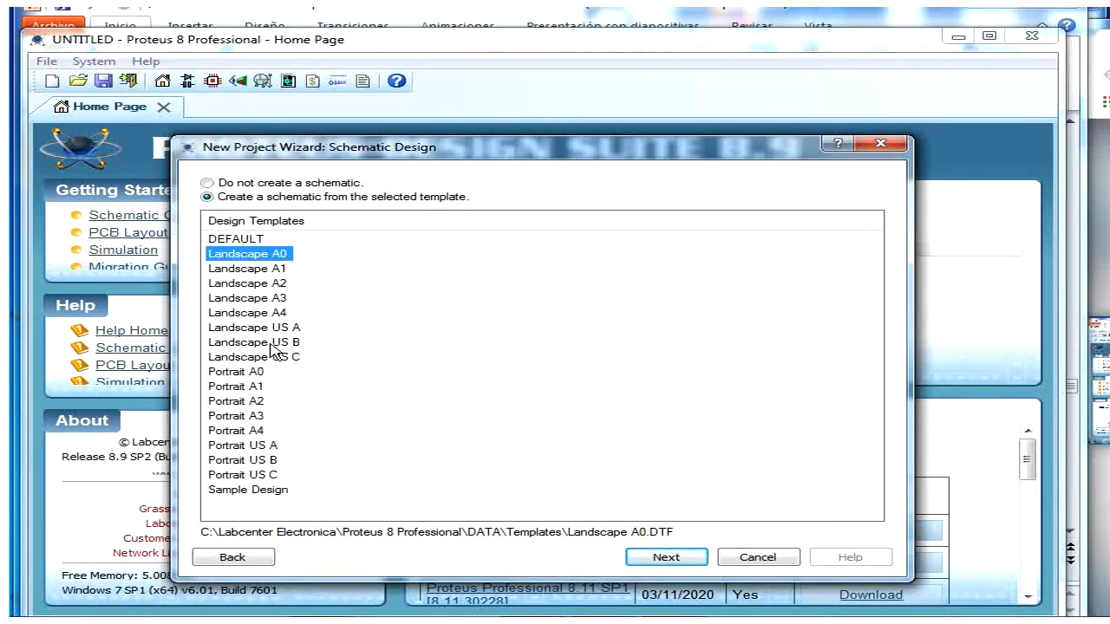
{"action": "left_click", "coordinate": [282, 314]}
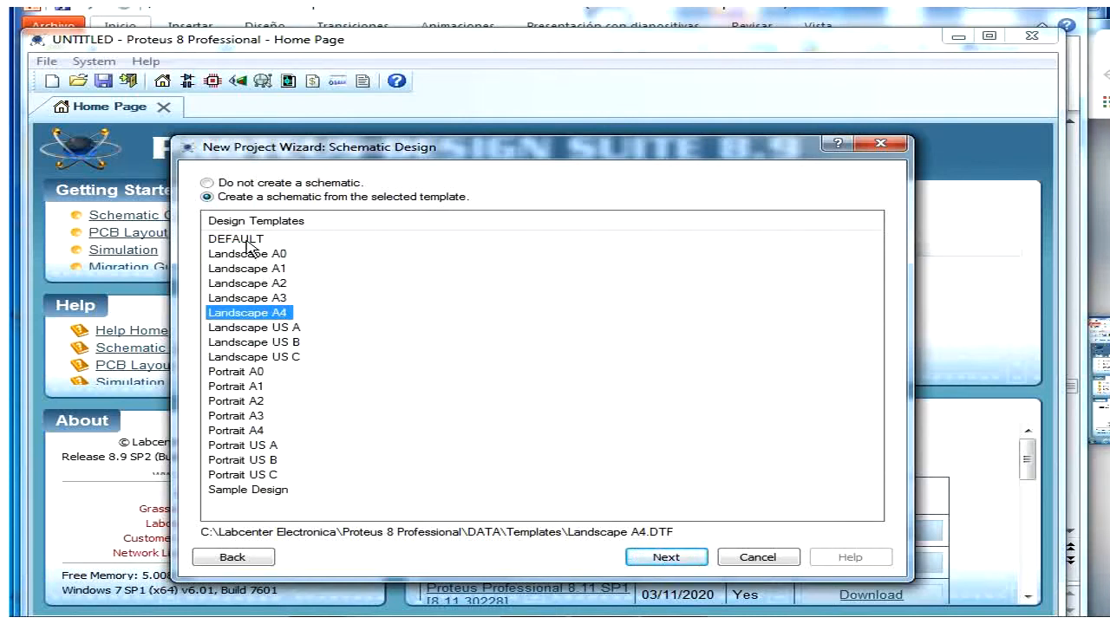
{"action": "left_click", "coordinate": [664, 560]}
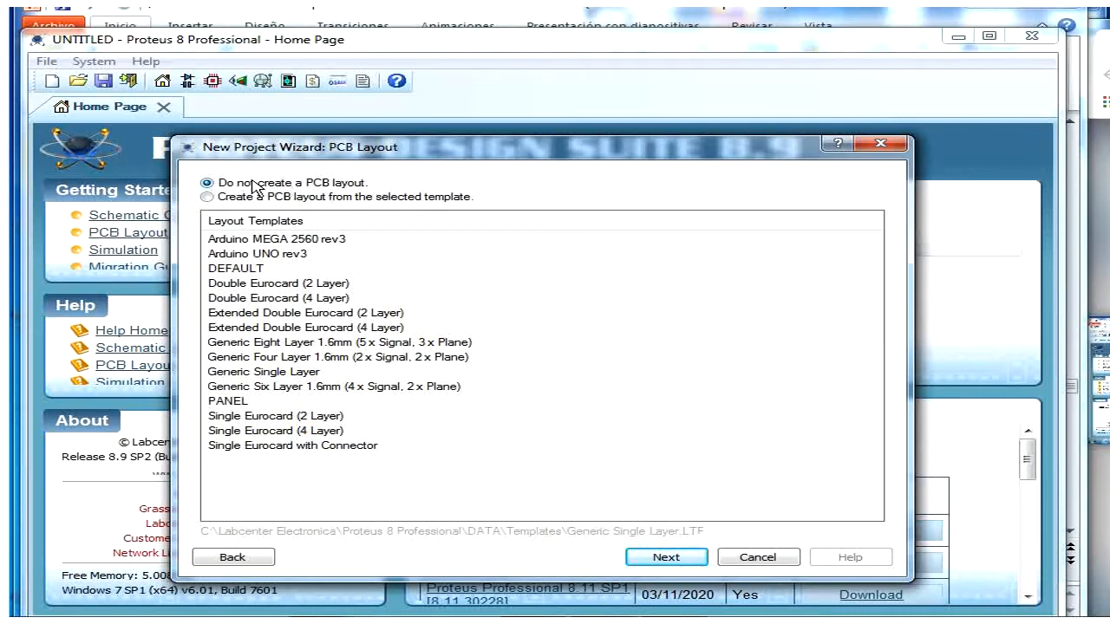
Step: Create a PCB layout from the Double Eurocard (4 Layer) template and proceed to the layer stackup
{"action": "left_click", "coordinate": [333, 197]}
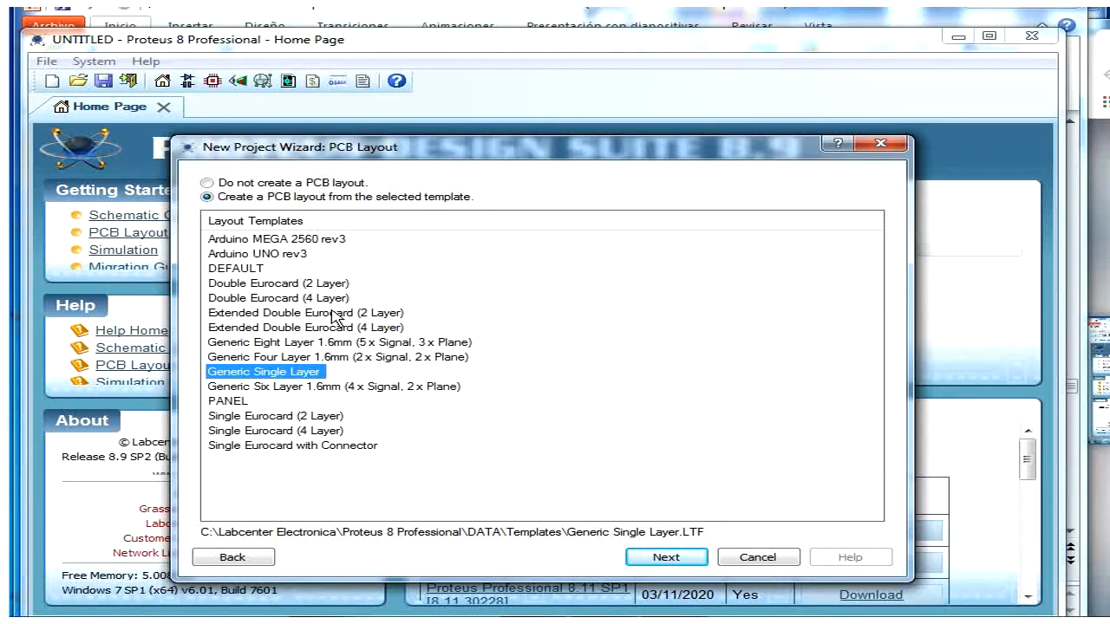
{"action": "left_click", "coordinate": [254, 303]}
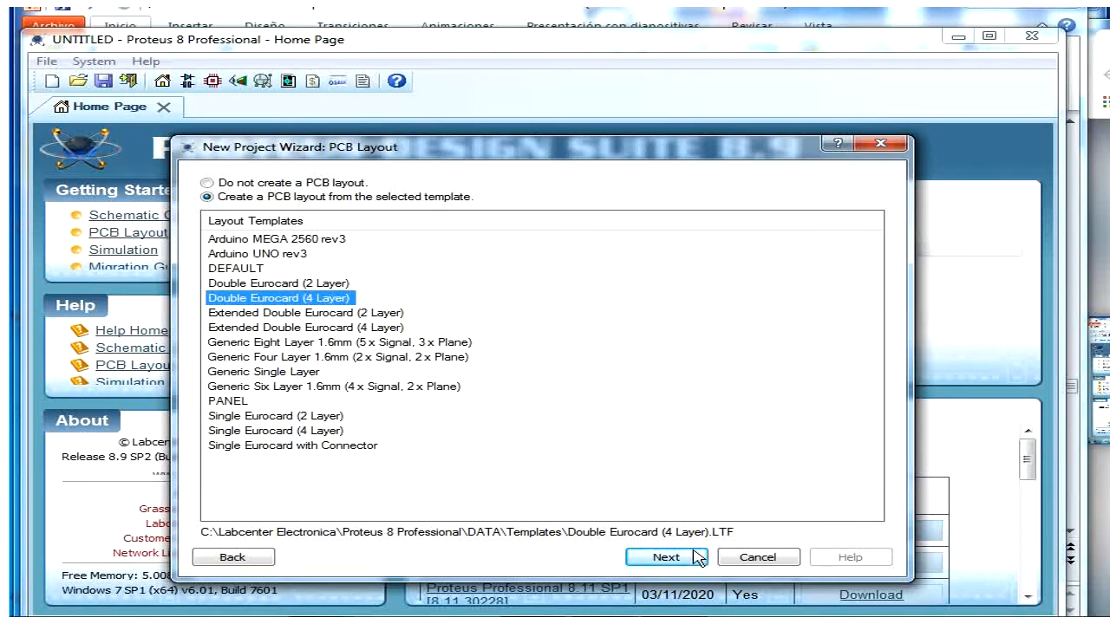
{"action": "left_click", "coordinate": [666, 558]}
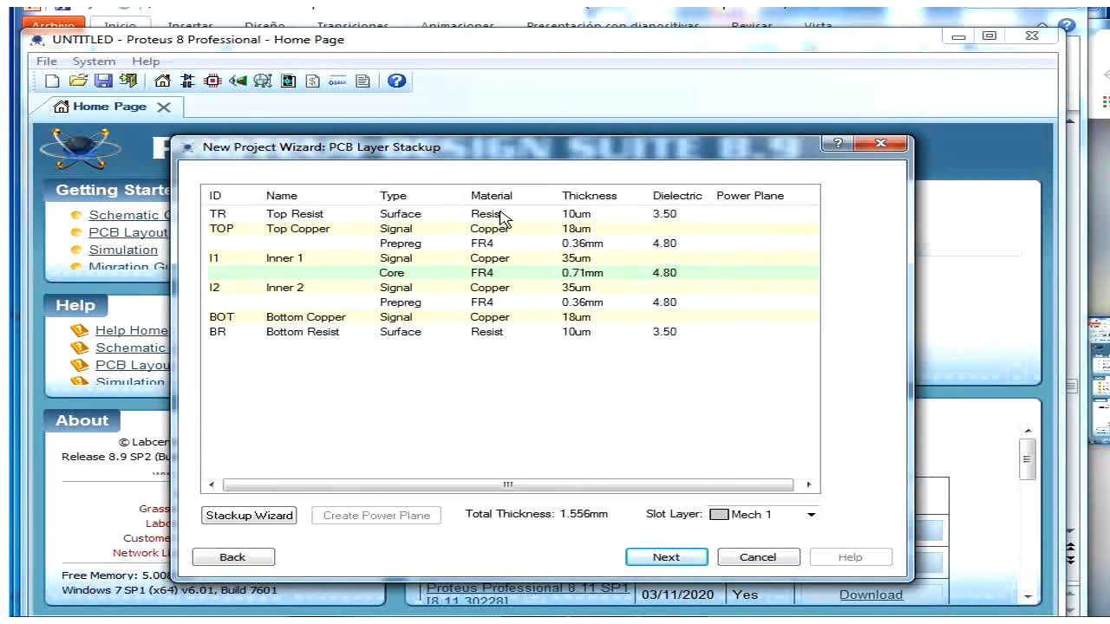
Step: Open the Top Resist layer's thickness and dielectric values for editing
{"action": "left_click", "coordinate": [597, 217]}
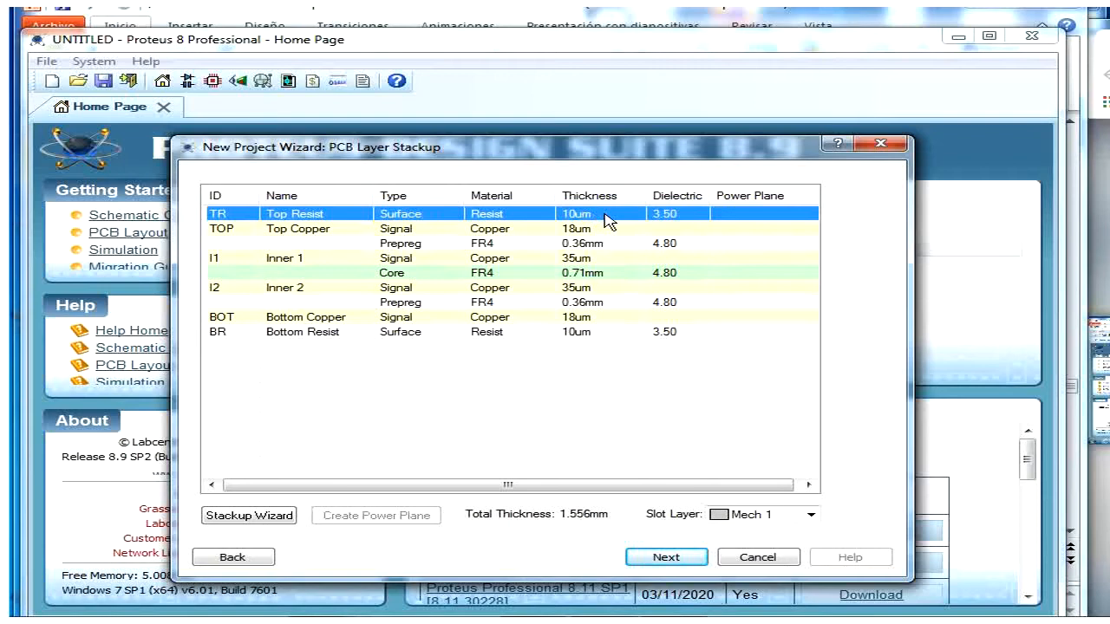
{"action": "left_click", "coordinate": [606, 216]}
{"action": "left_click", "coordinate": [607, 215]}
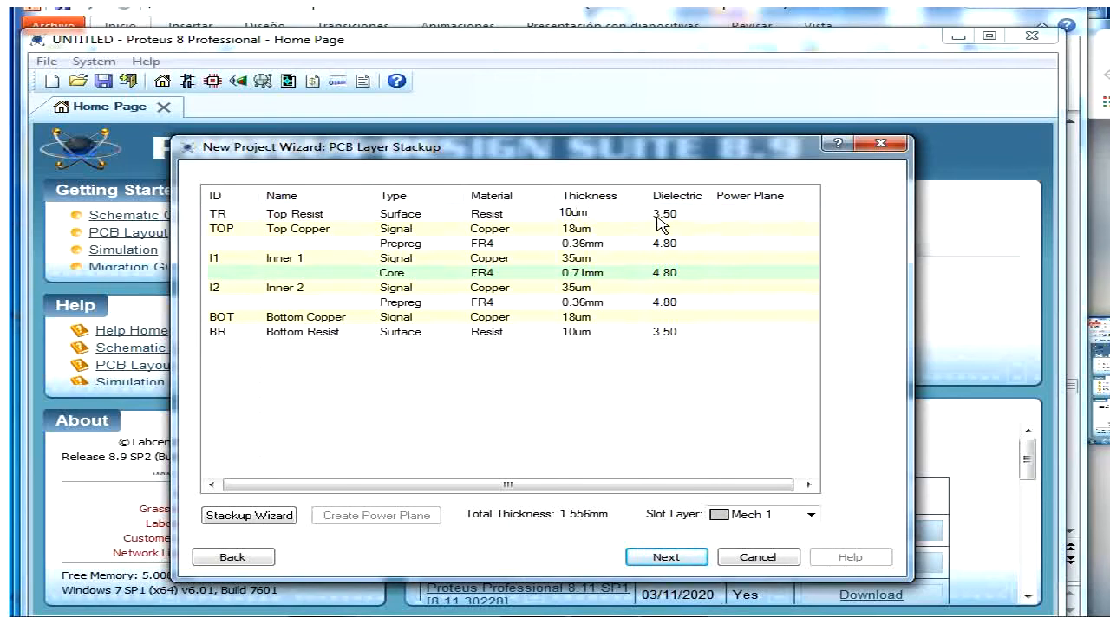
{"action": "left_click", "coordinate": [686, 223]}
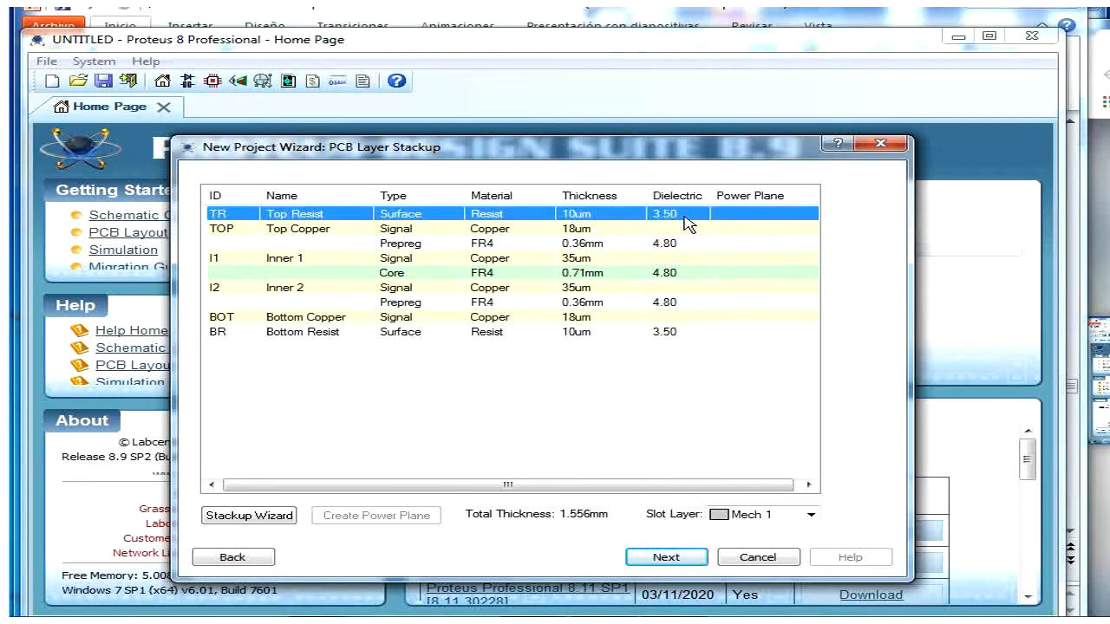
{"action": "left_click", "coordinate": [688, 219]}
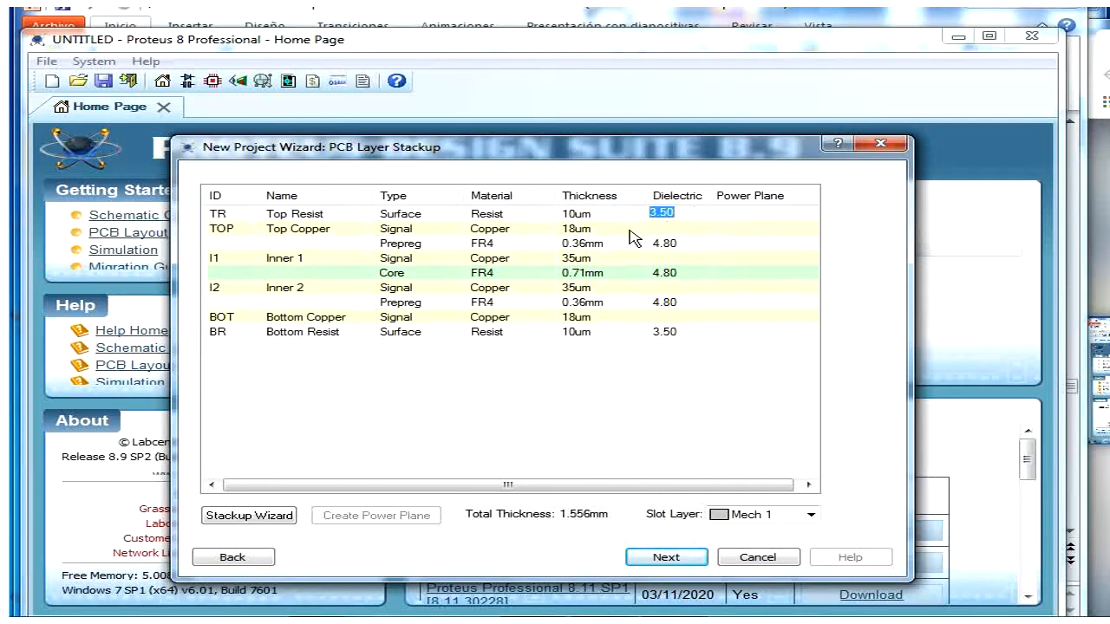
Step: Try the Plane type on the Top Copper layer and set it back to Signal
{"action": "left_click", "coordinate": [303, 231]}
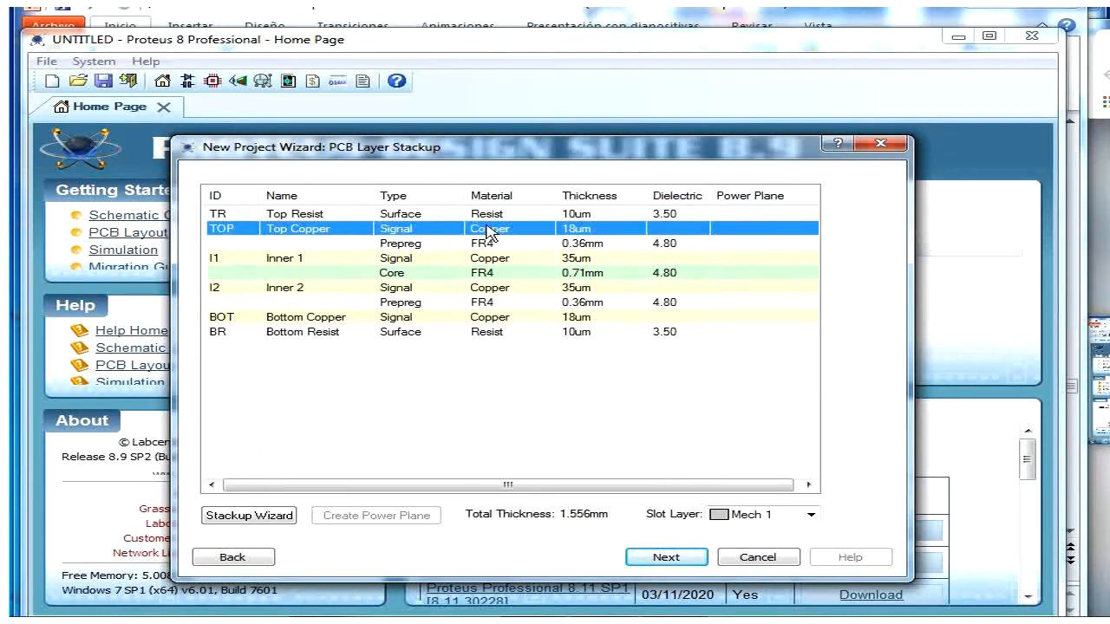
{"action": "left_click", "coordinate": [438, 235]}
{"action": "left_click", "coordinate": [454, 229]}
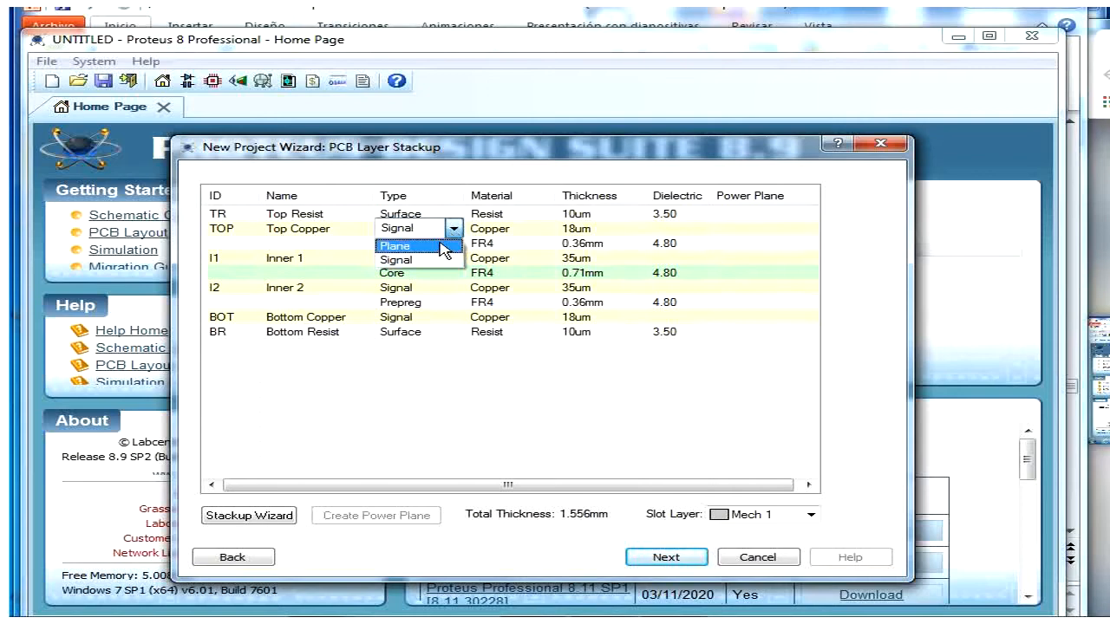
{"action": "left_click", "coordinate": [432, 260]}
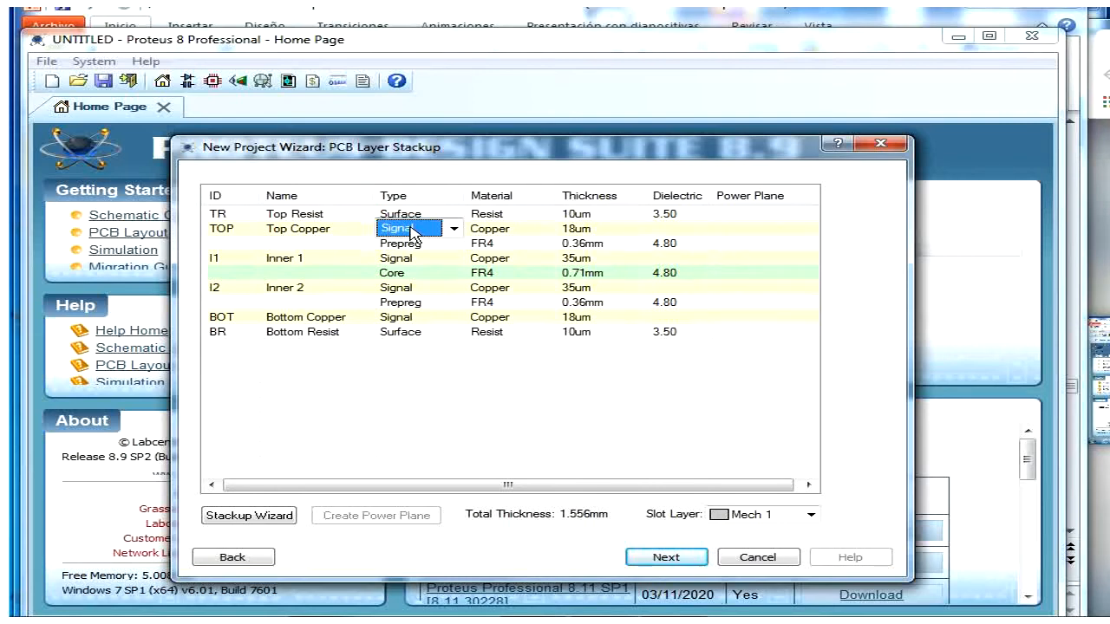
{"action": "left_click", "coordinate": [455, 230]}
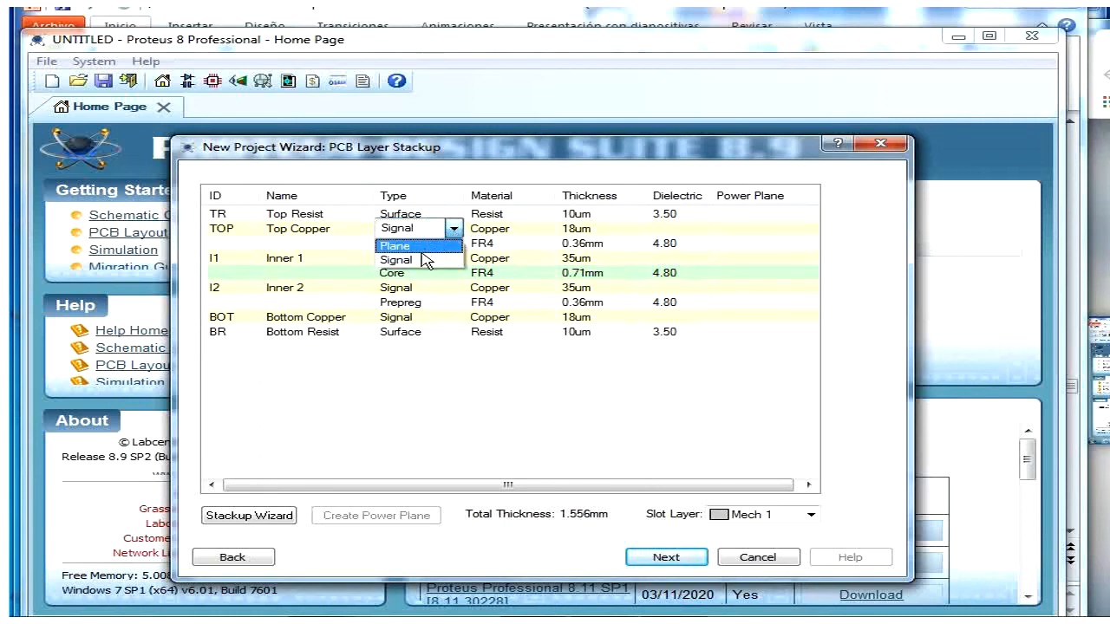
{"action": "left_click", "coordinate": [422, 262]}
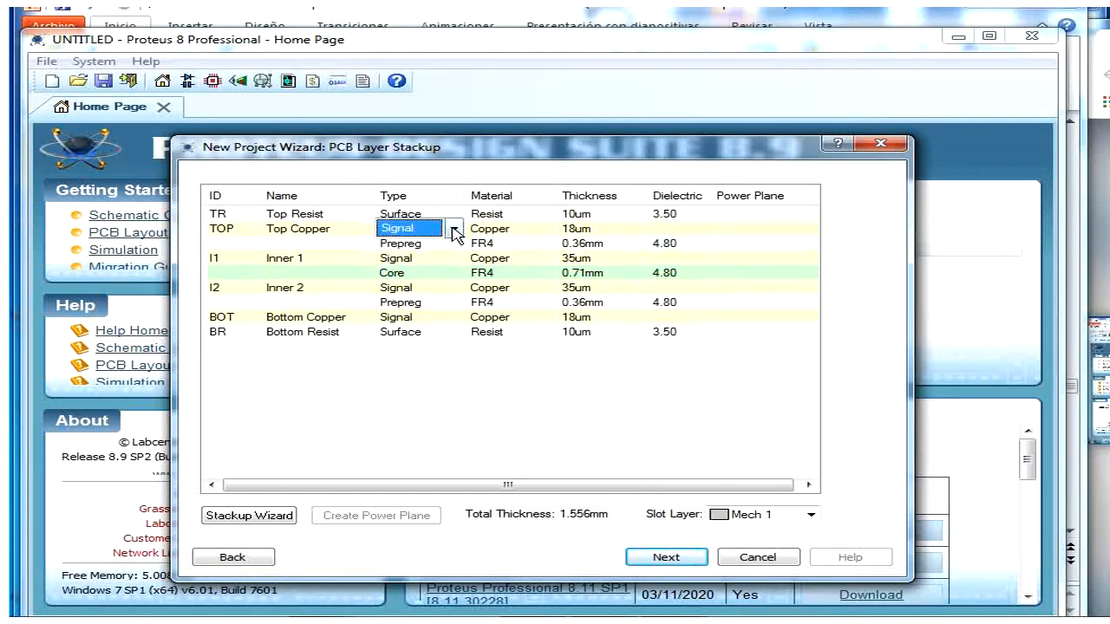
{"action": "left_click", "coordinate": [454, 233]}
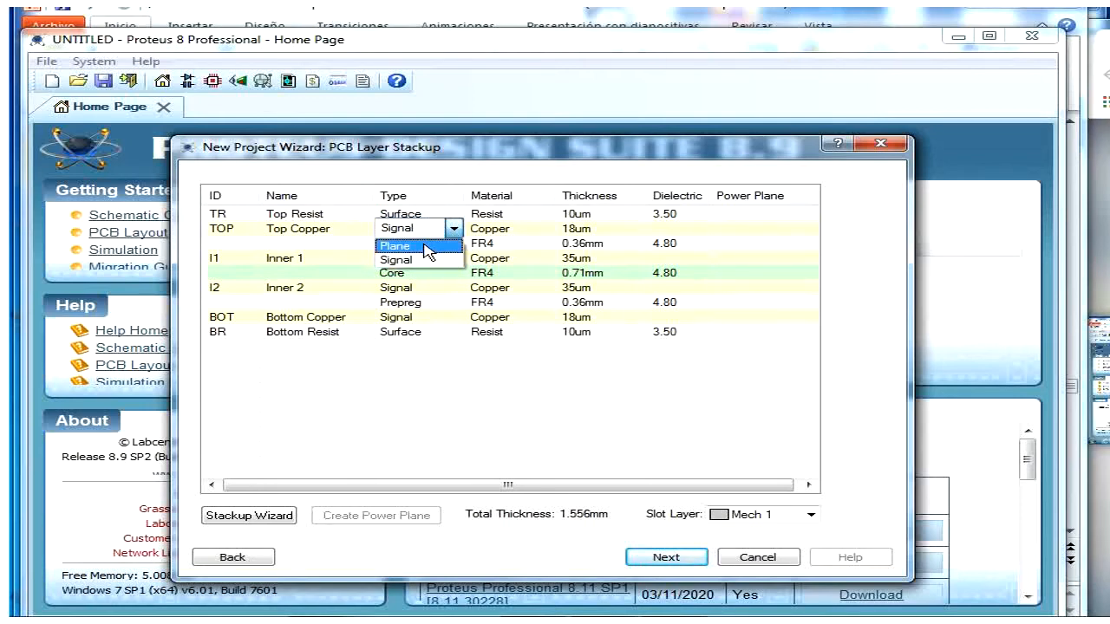
{"action": "left_click", "coordinate": [427, 247]}
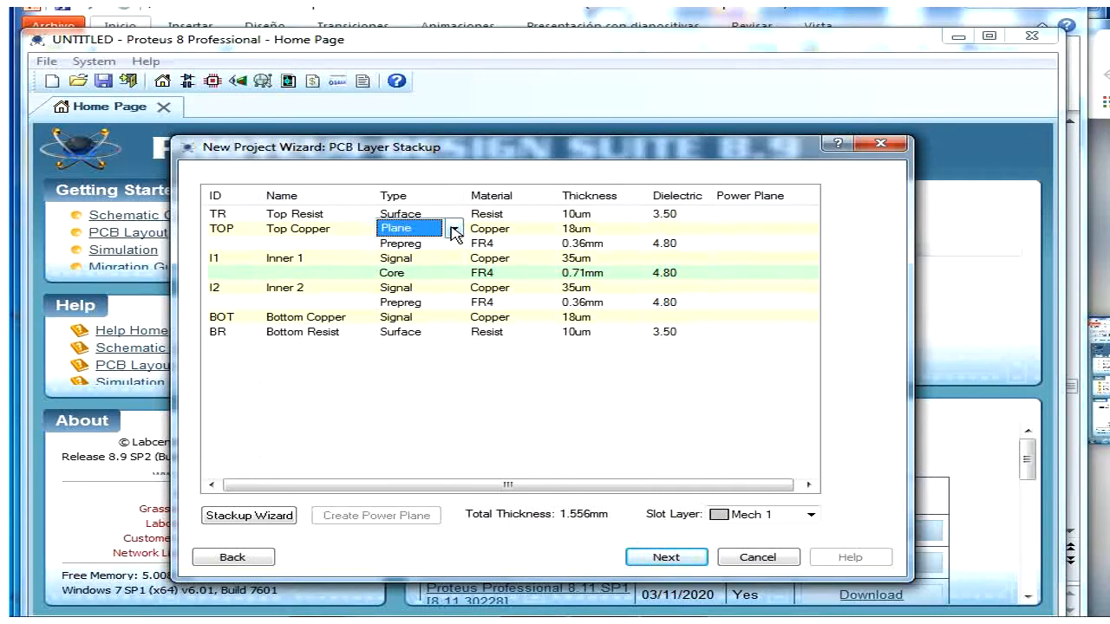
{"action": "left_click", "coordinate": [454, 230]}
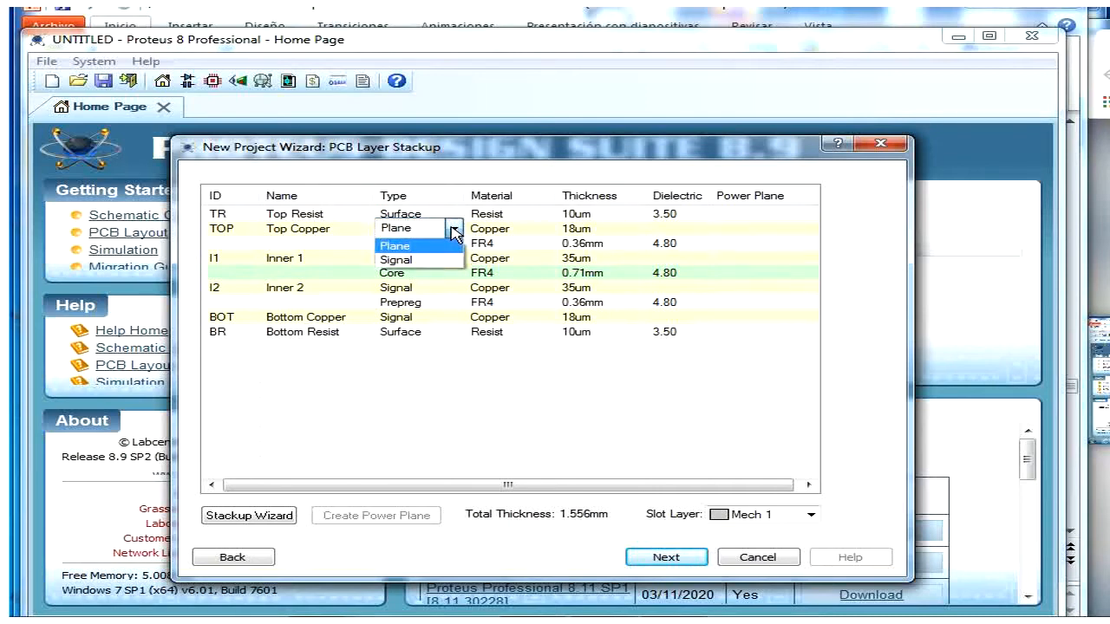
{"action": "left_click", "coordinate": [419, 261]}
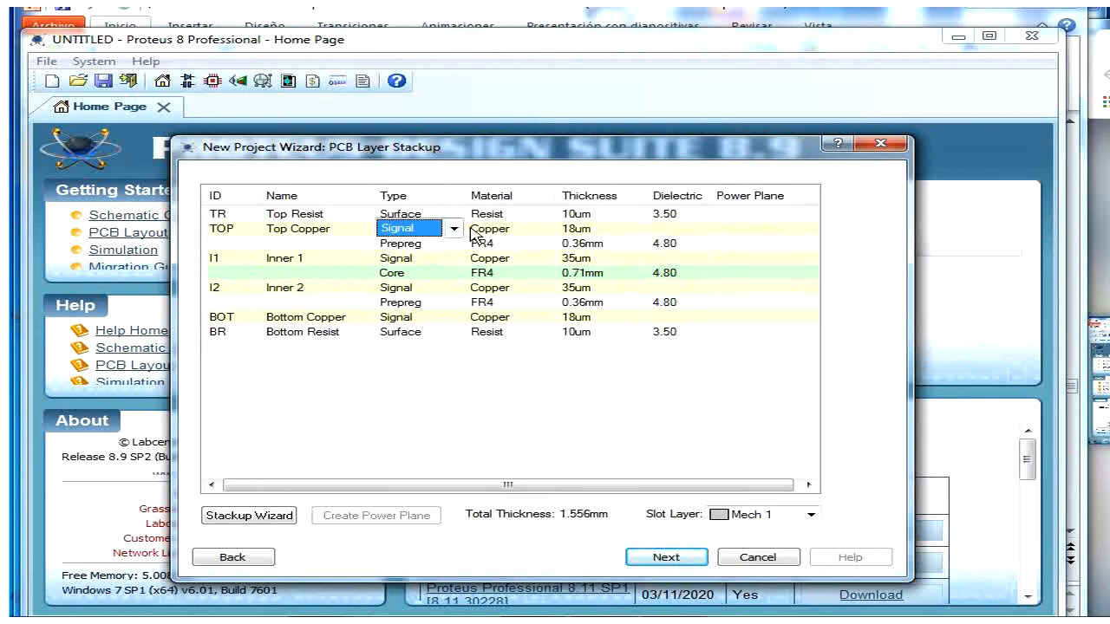
Step: Open the type and material values of the prepreg layer beneath Top Copper for editing
{"action": "left_click", "coordinate": [424, 247]}
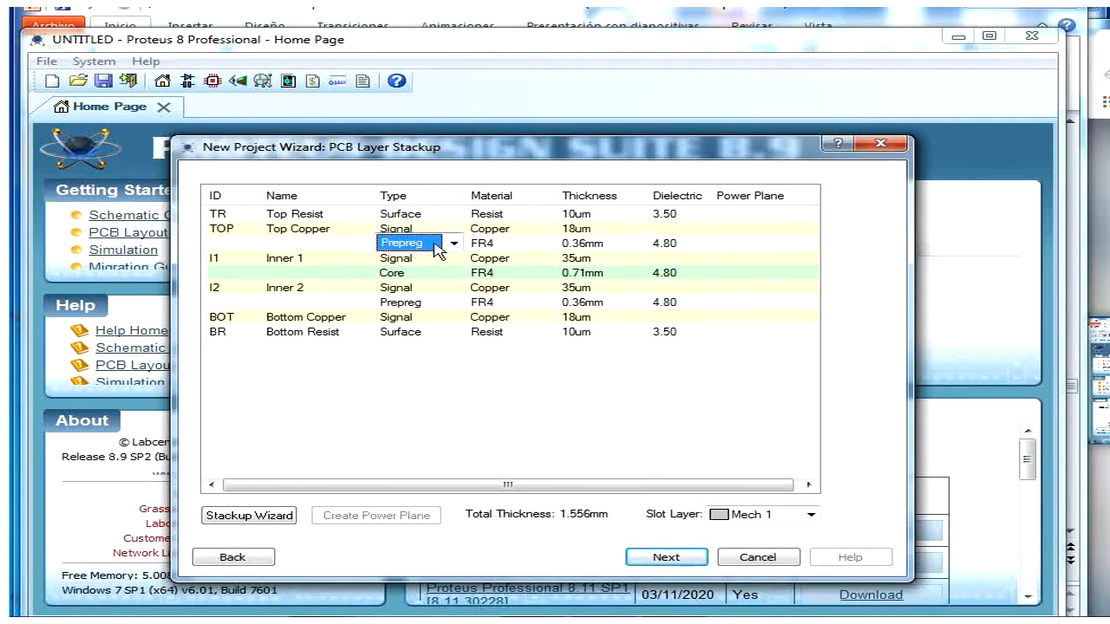
{"action": "left_click", "coordinate": [517, 250]}
{"action": "left_click", "coordinate": [512, 244]}
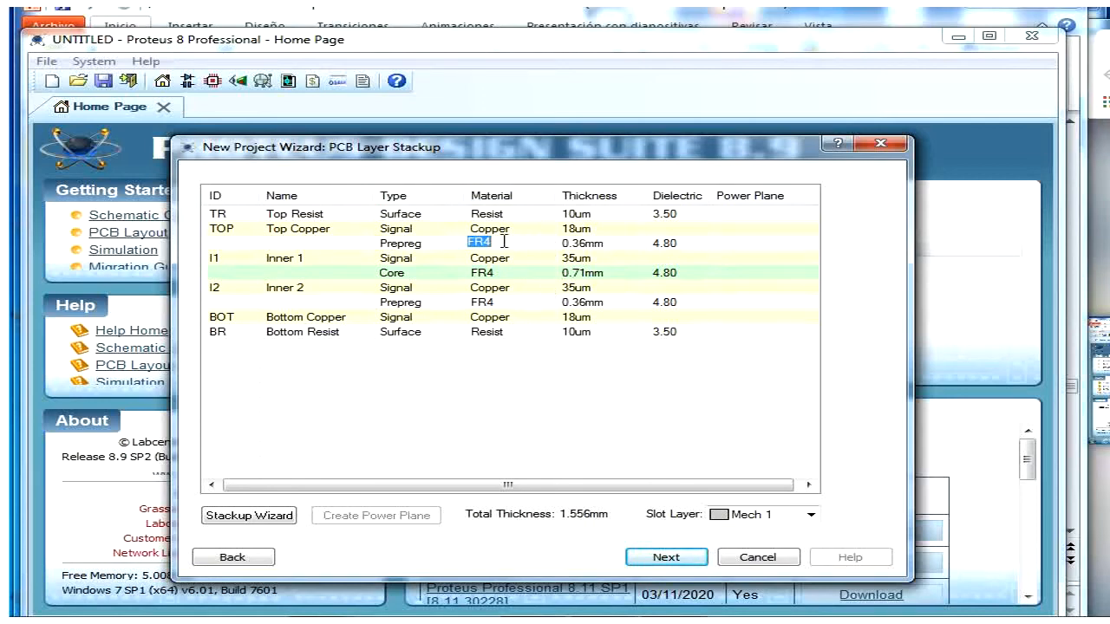
{"action": "left_click", "coordinate": [535, 243]}
{"action": "left_click", "coordinate": [607, 217]}
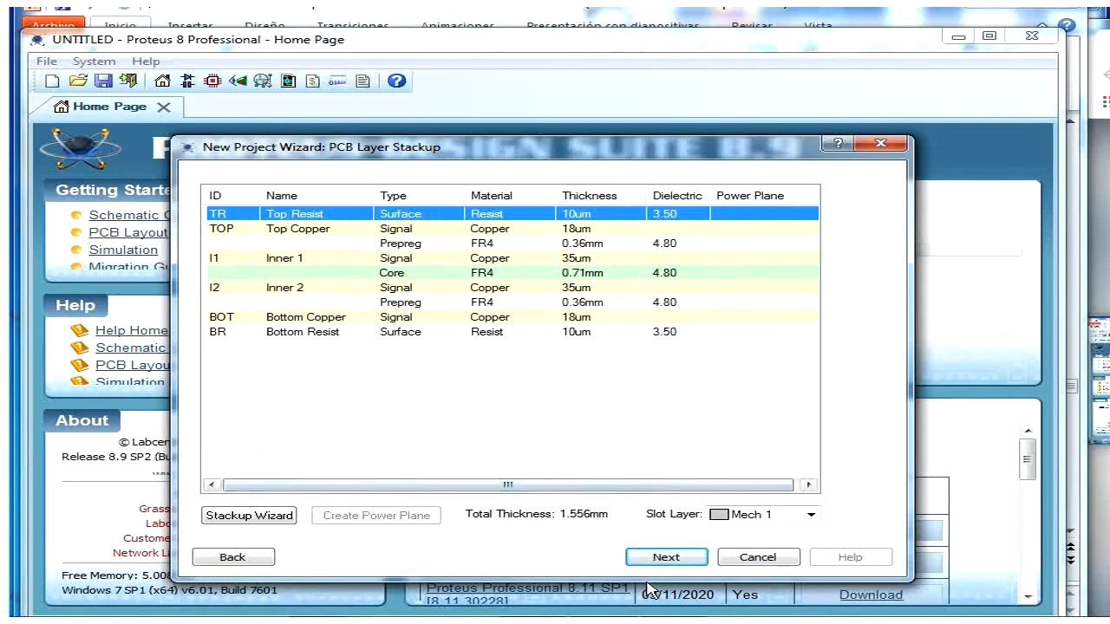
Step: Keep the layer stackup and the THRU drill pair, and proceed past the board preview to the firmware settings
{"action": "left_click", "coordinate": [663, 562]}
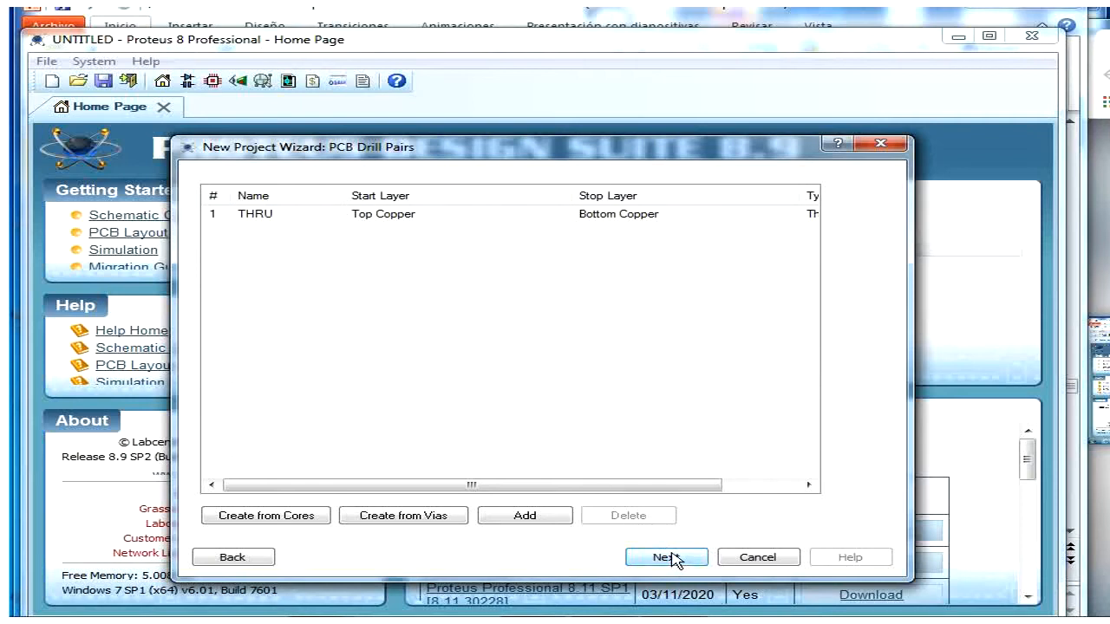
{"action": "left_click", "coordinate": [308, 222]}
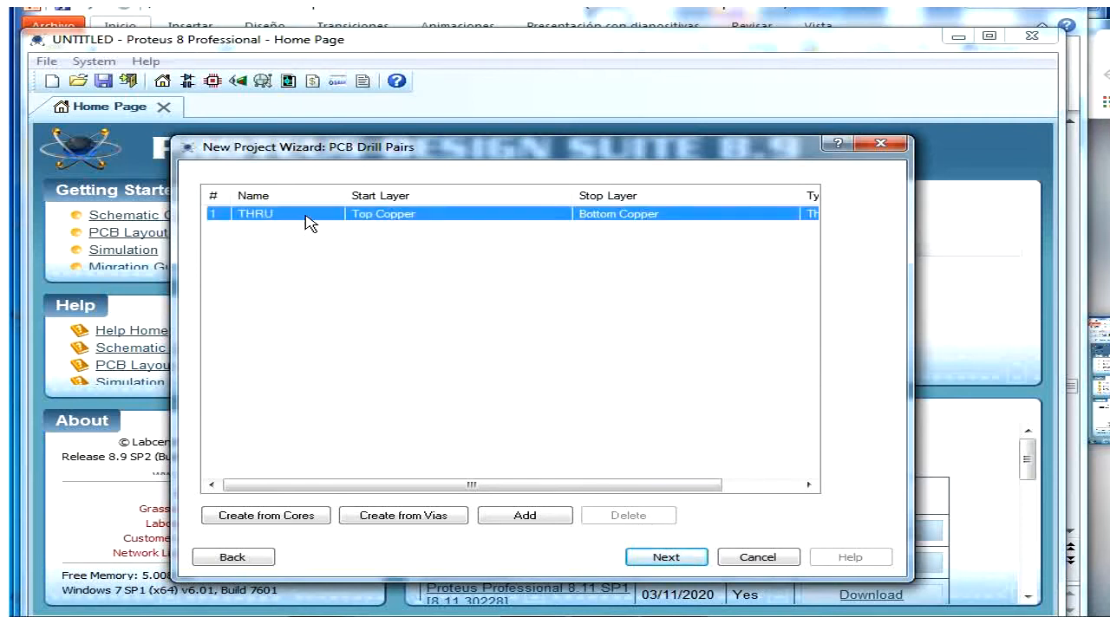
{"action": "left_click", "coordinate": [291, 216]}
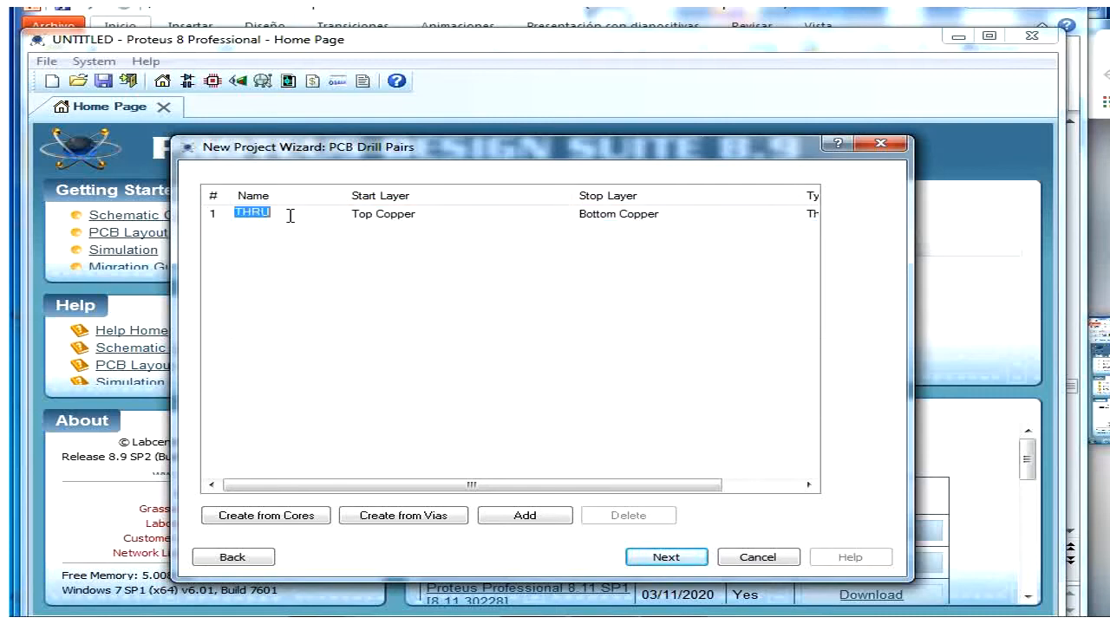
{"action": "left_click", "coordinate": [290, 215]}
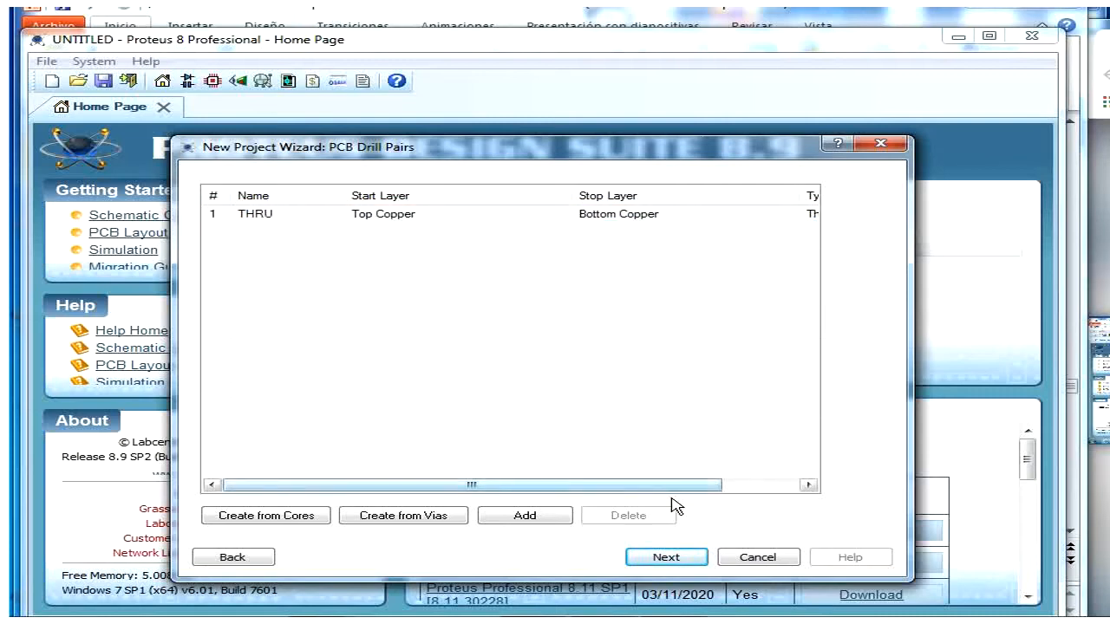
{"action": "left_click", "coordinate": [666, 560]}
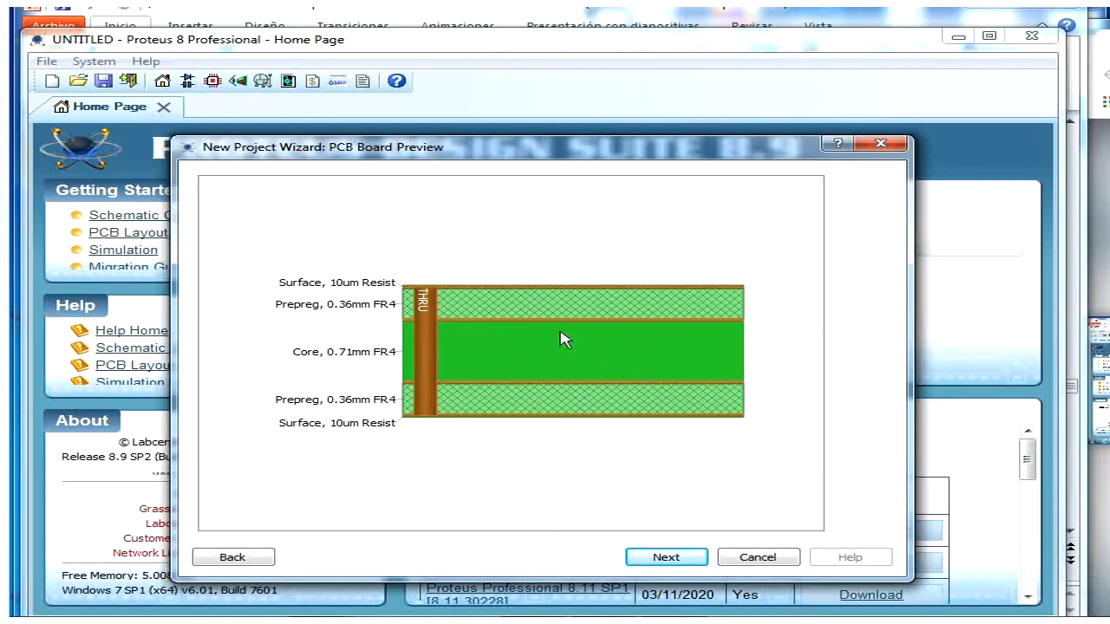
{"action": "left_click", "coordinate": [675, 559]}
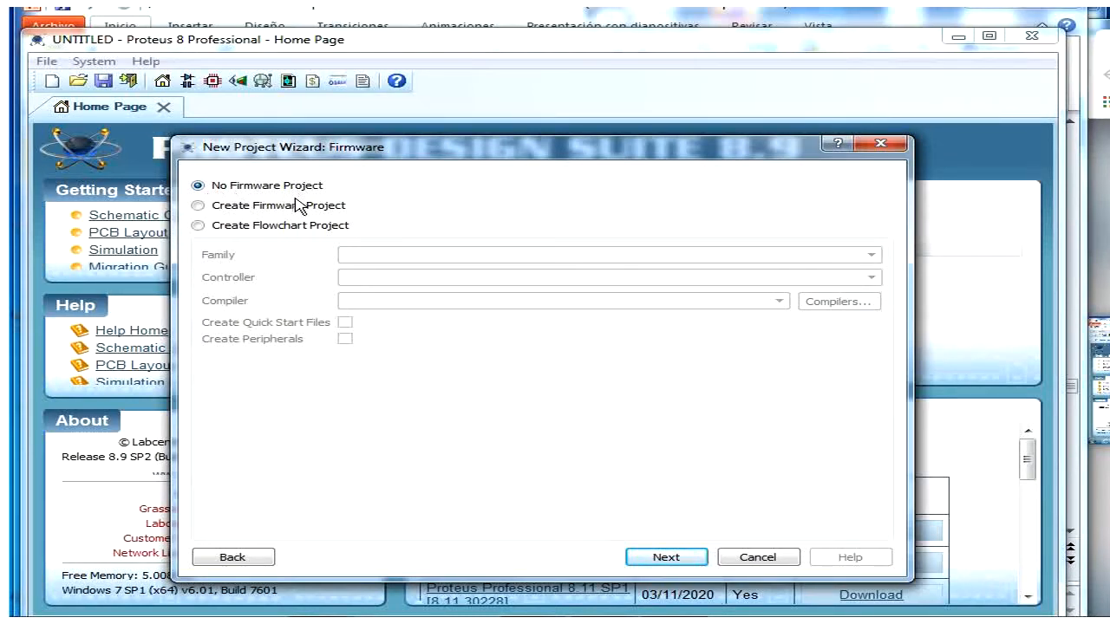
Step: Try the Create Flowchart Project option with the ARDUINO family and Arduino Uno controller, and return to No Firmware Project
{"action": "left_click", "coordinate": [286, 232]}
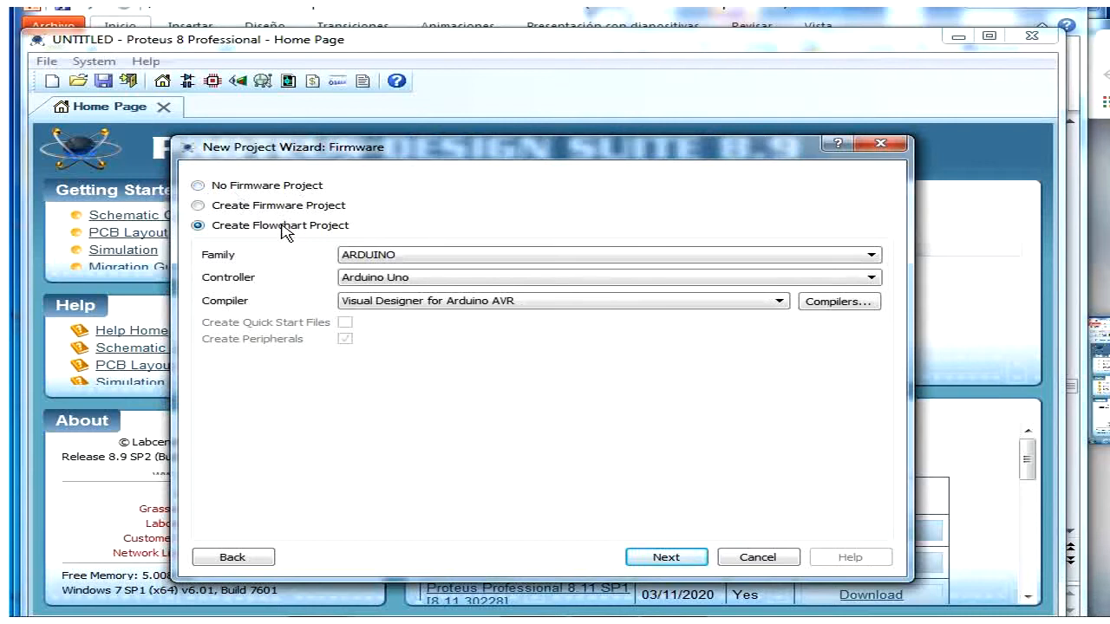
{"action": "left_click", "coordinate": [428, 255]}
{"action": "left_click", "coordinate": [431, 258]}
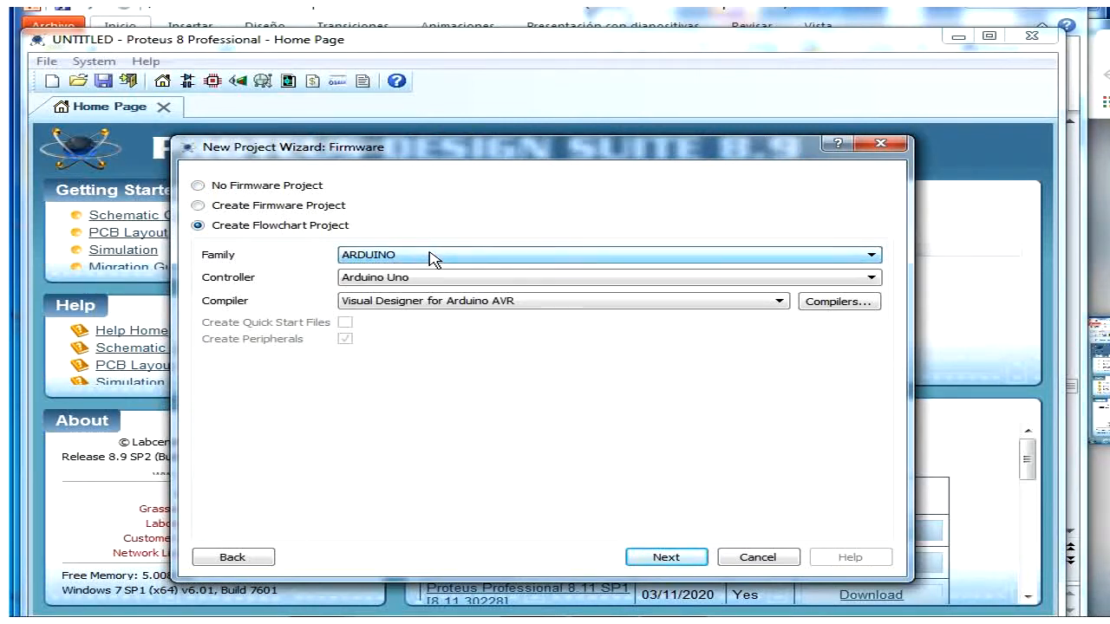
{"action": "left_click", "coordinate": [425, 280]}
{"action": "left_click", "coordinate": [425, 279]}
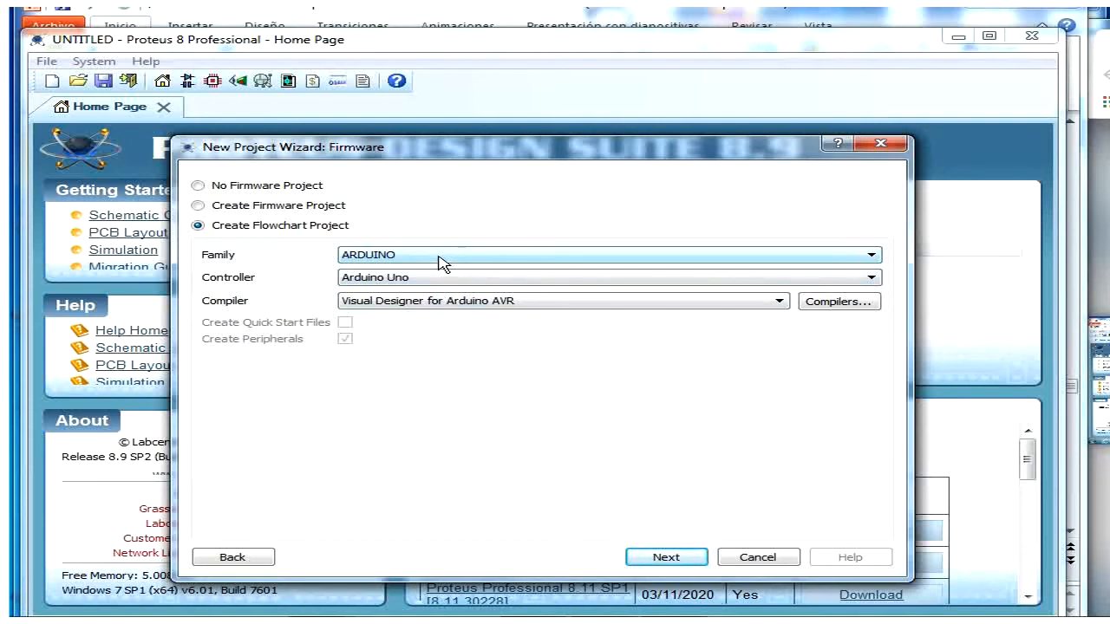
{"action": "left_click", "coordinate": [286, 191]}
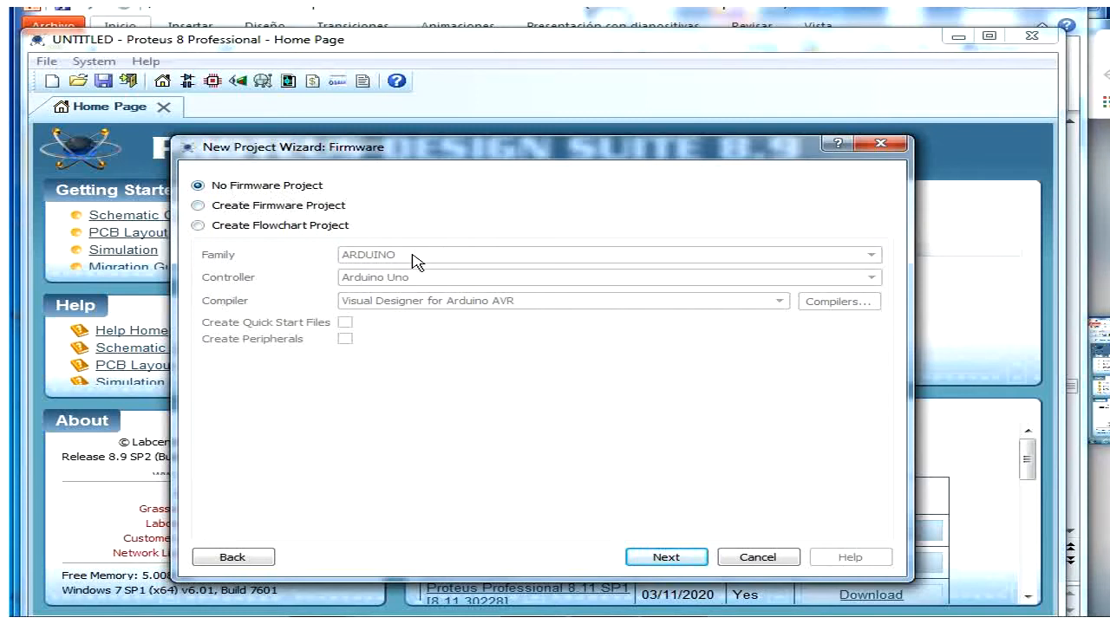
Step: Try the Create Firmware Project option with PIC16 as the microcontroller family
{"action": "left_click", "coordinate": [305, 208]}
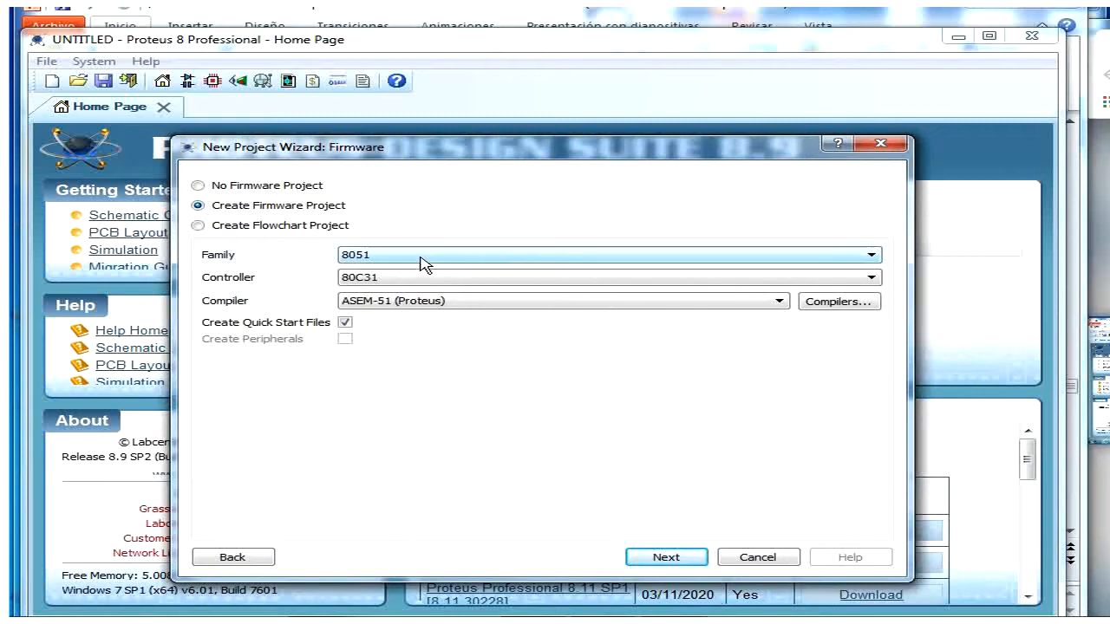
{"action": "left_click", "coordinate": [422, 262]}
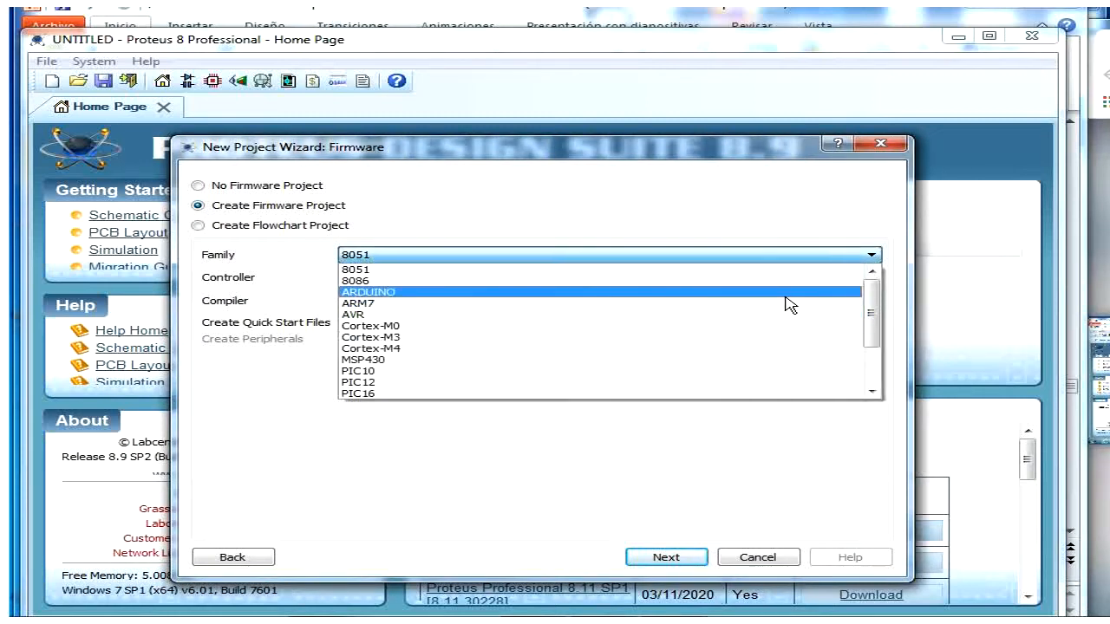
{"action": "mouse_move", "coordinate": [866, 317]}
{"action": "left_mouse_down"}
{"action": "mouse_move", "coordinate": [883, 373]}
{"action": "mouse_move", "coordinate": [874, 336]}
{"action": "left_mouse_up"}
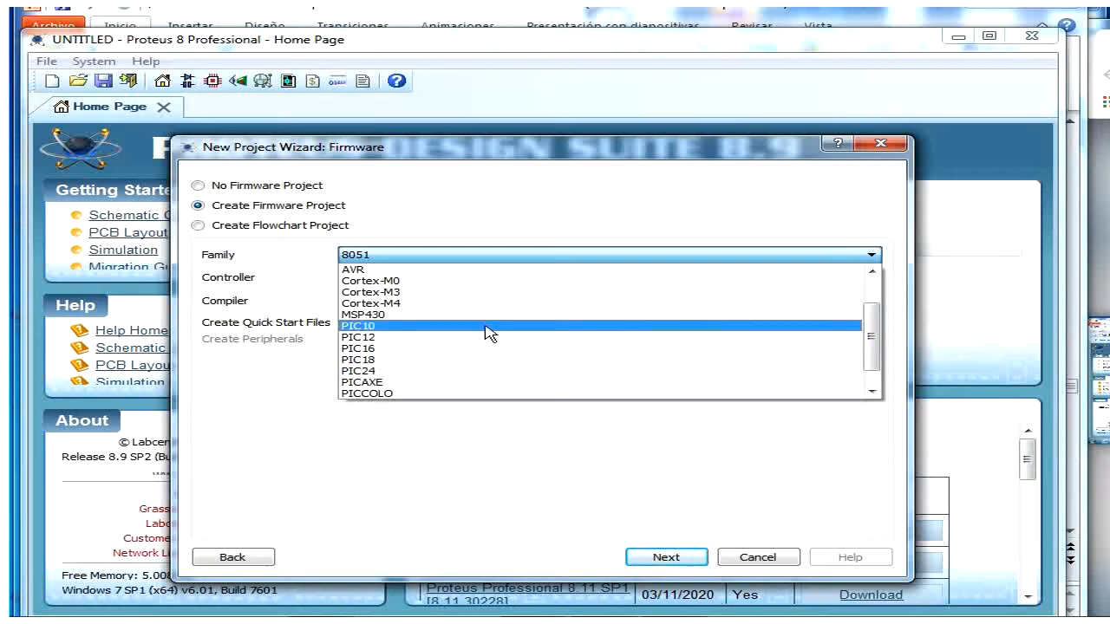
{"action": "mouse_move", "coordinate": [859, 338]}
{"action": "left_mouse_down"}
{"action": "mouse_move", "coordinate": [879, 367]}
{"action": "mouse_move", "coordinate": [863, 336]}
{"action": "left_mouse_up"}
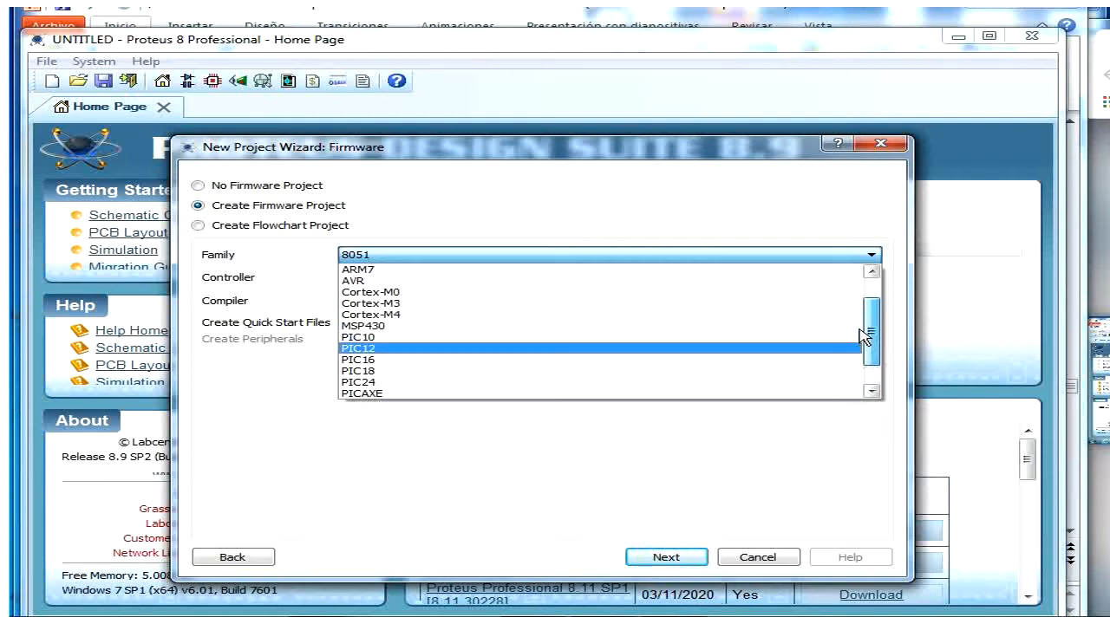
{"action": "left_click", "coordinate": [618, 359]}
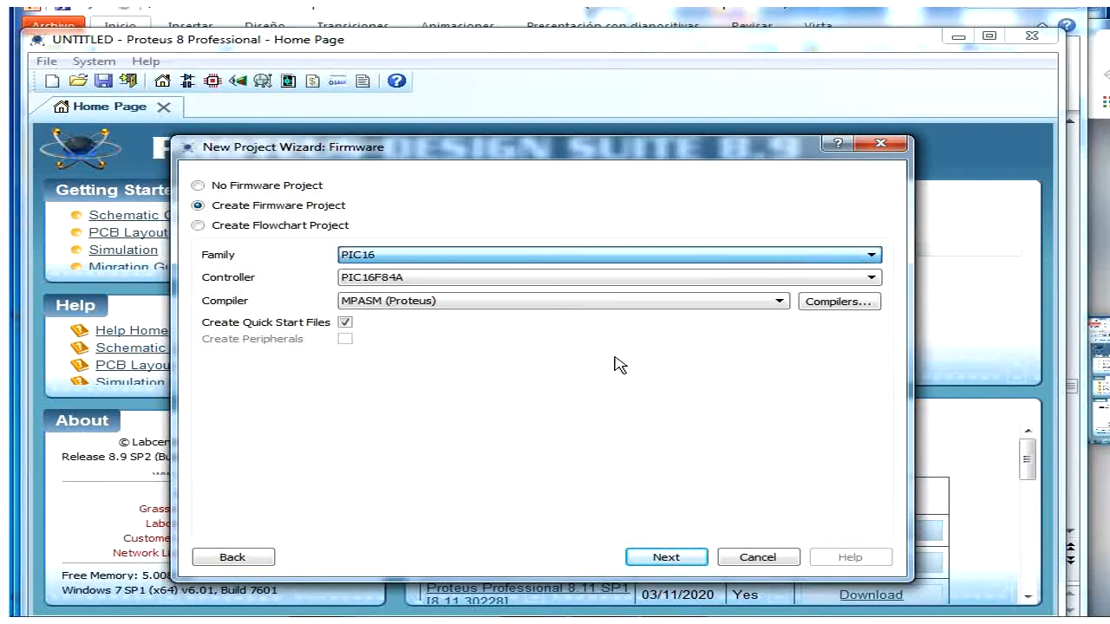
Step: Examine the controllers and compilers offered for the PIC16 family, keeping PIC16F84A and MPASM (Proteus)
{"action": "left_click", "coordinate": [534, 284]}
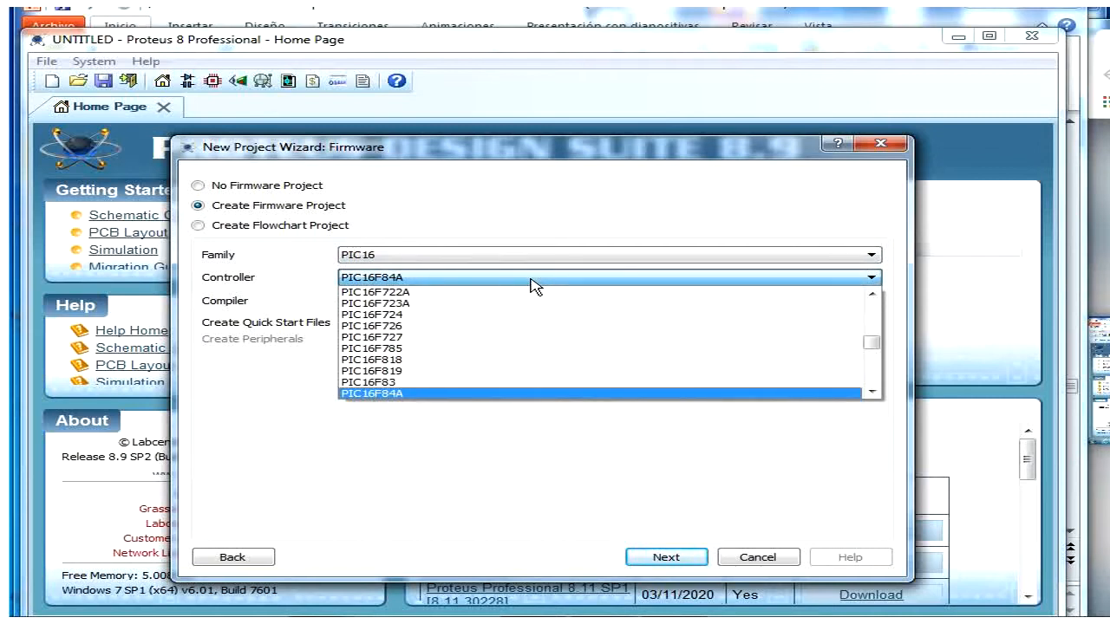
{"action": "left_click", "coordinate": [531, 279]}
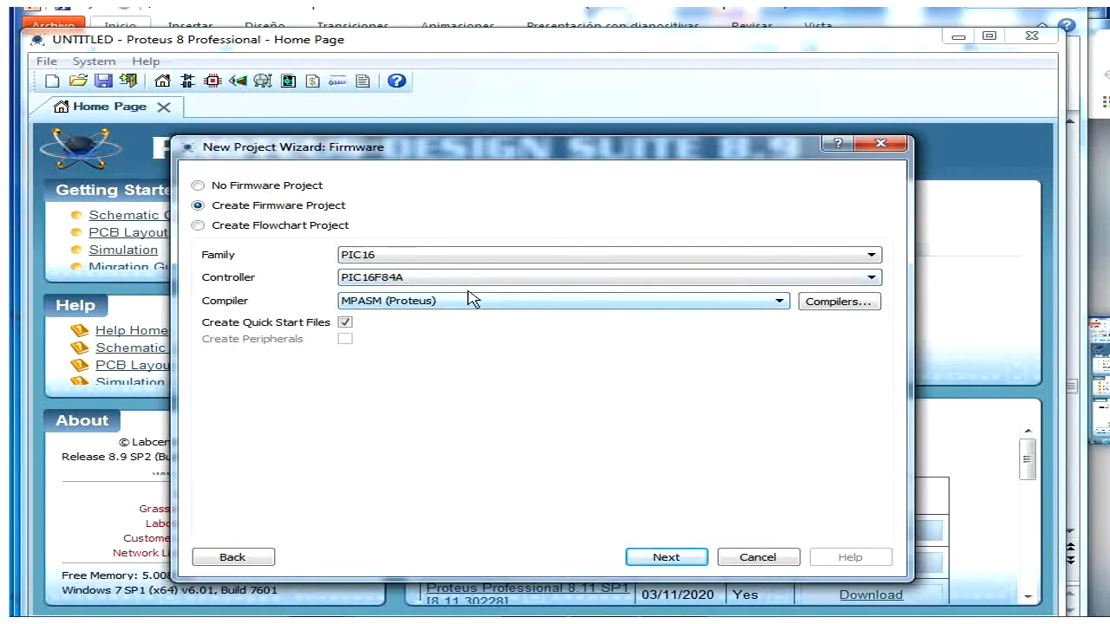
{"action": "left_click", "coordinate": [410, 303]}
{"action": "left_click", "coordinate": [409, 303]}
{"action": "left_click", "coordinate": [409, 304]}
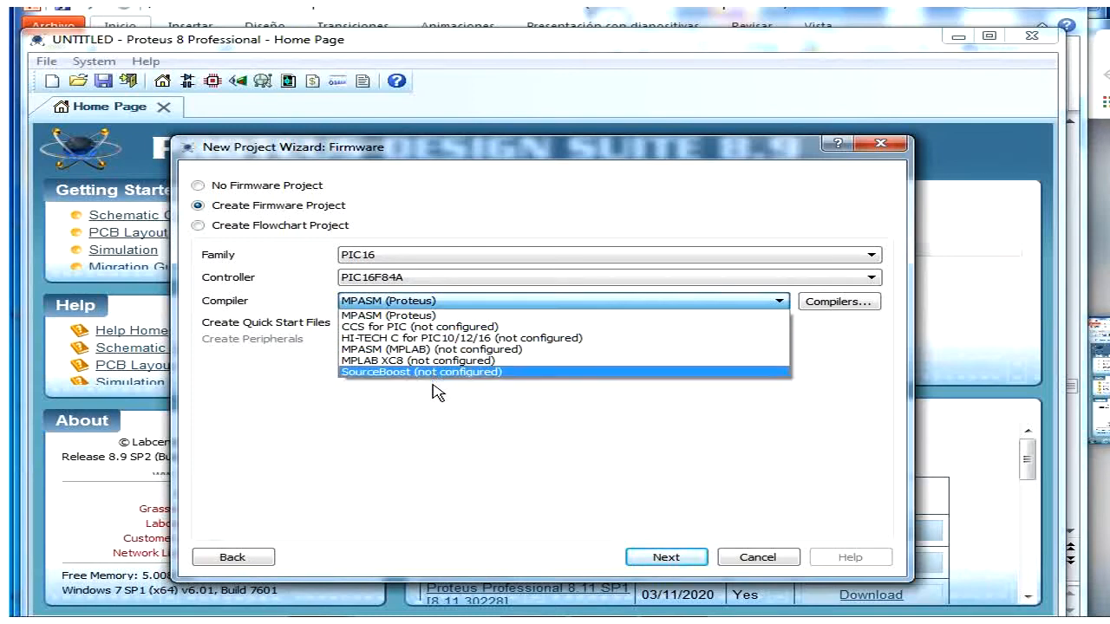
{"action": "left_click", "coordinate": [435, 237]}
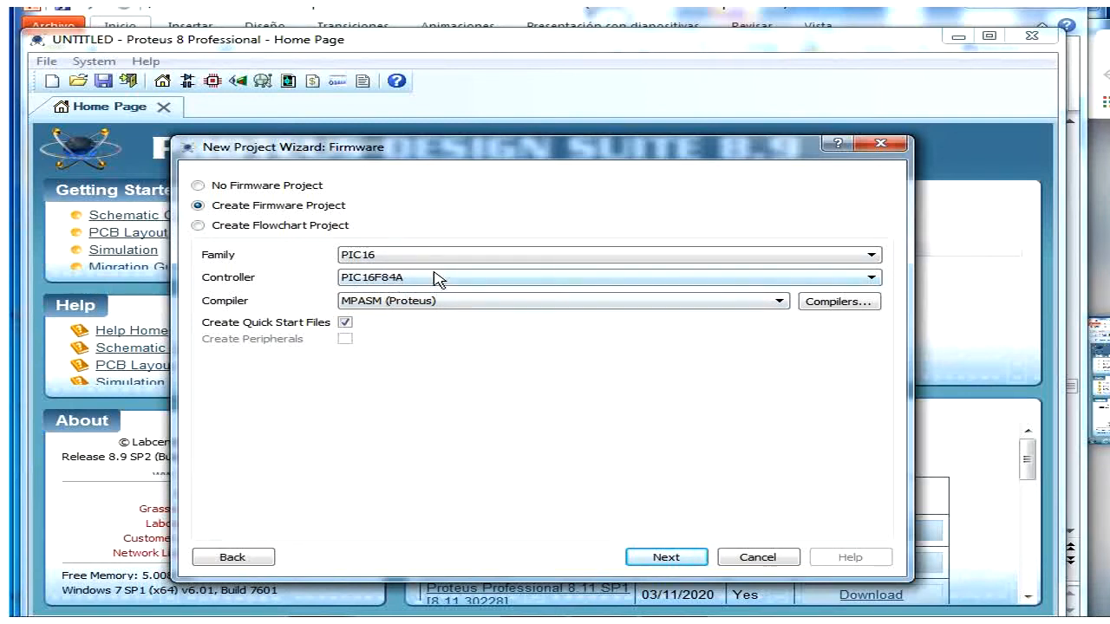
{"action": "left_click", "coordinate": [402, 276]}
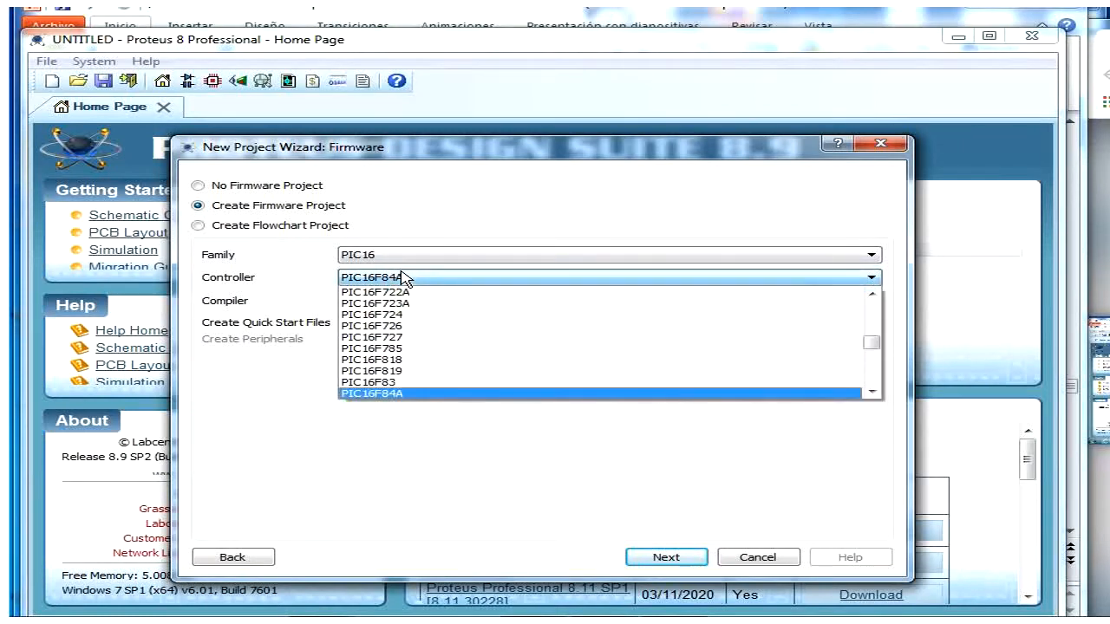
{"action": "left_click", "coordinate": [401, 276]}
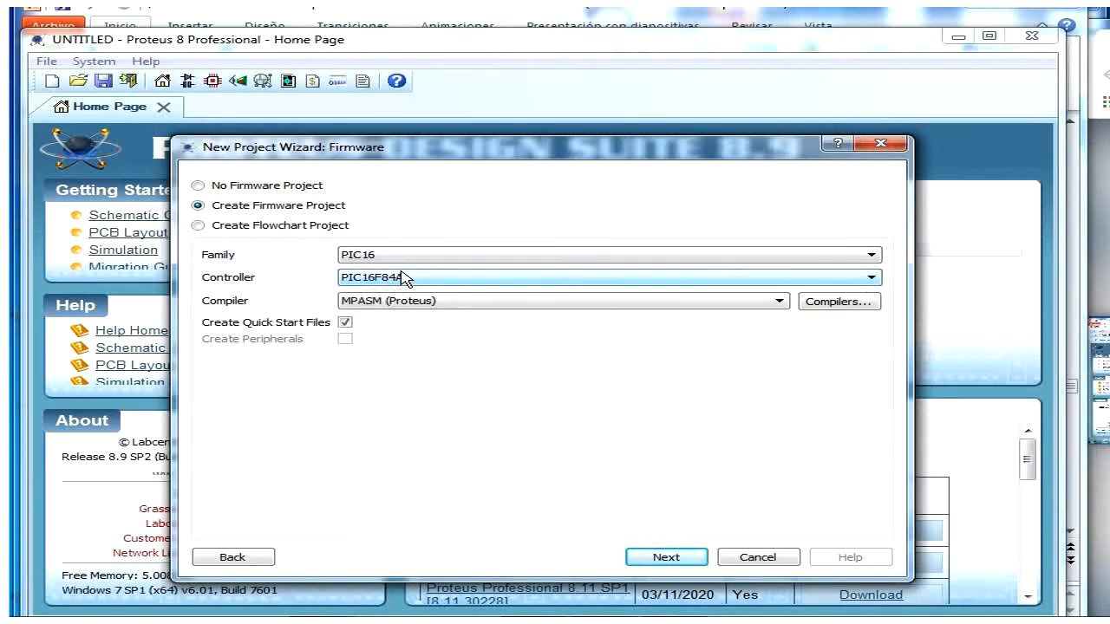
Step: Choose No Firmware Project and finish the wizard to create the project with its schematic and PCB layout
{"action": "left_click", "coordinate": [260, 191]}
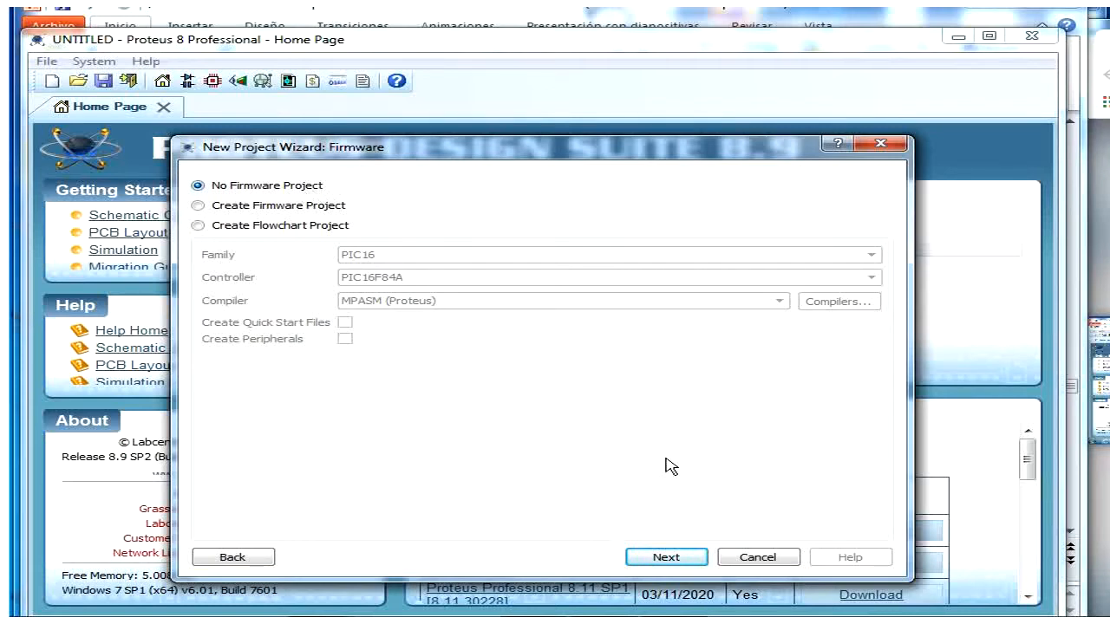
{"action": "left_click", "coordinate": [675, 562]}
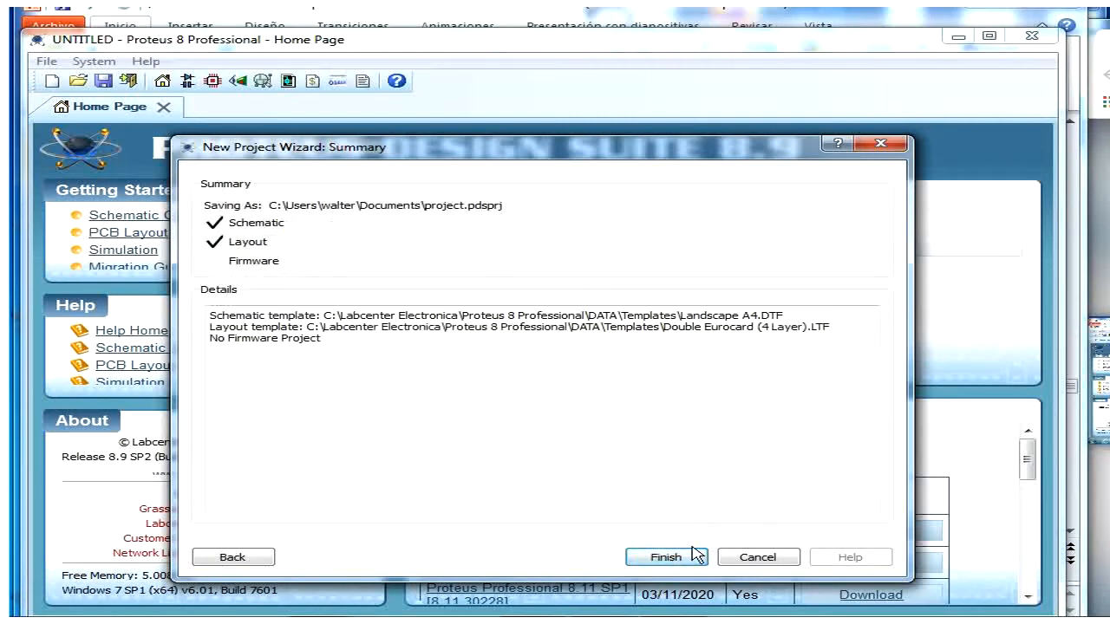
{"action": "left_click", "coordinate": [693, 556]}
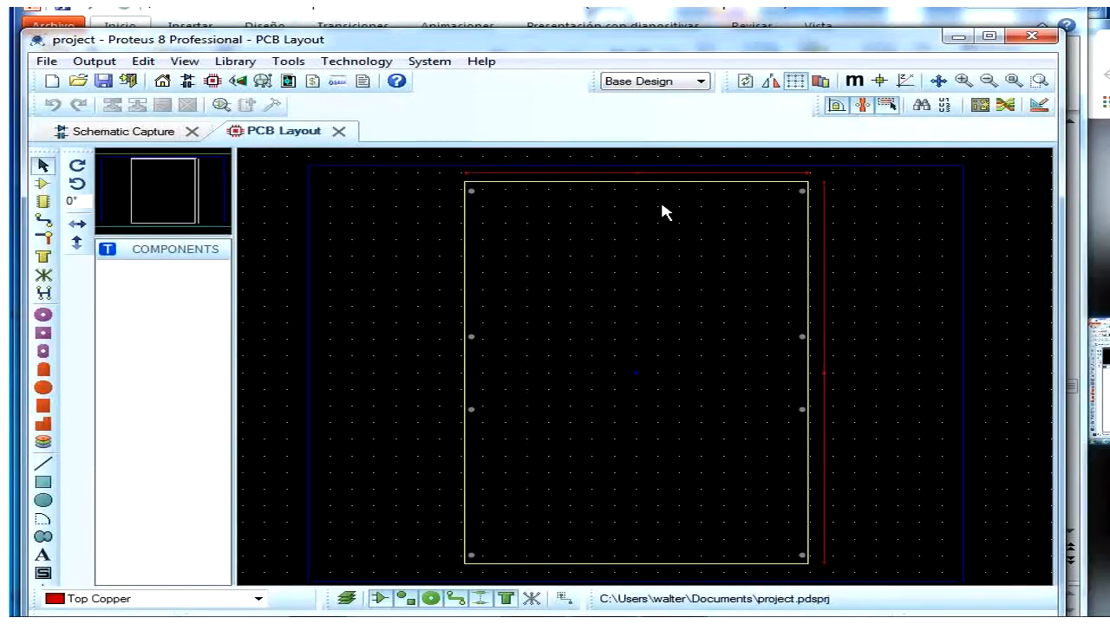
Step: View the blank schematic sheet, and return to the PCB layout to inspect the board edge outline
{"action": "left_click", "coordinate": [139, 138]}
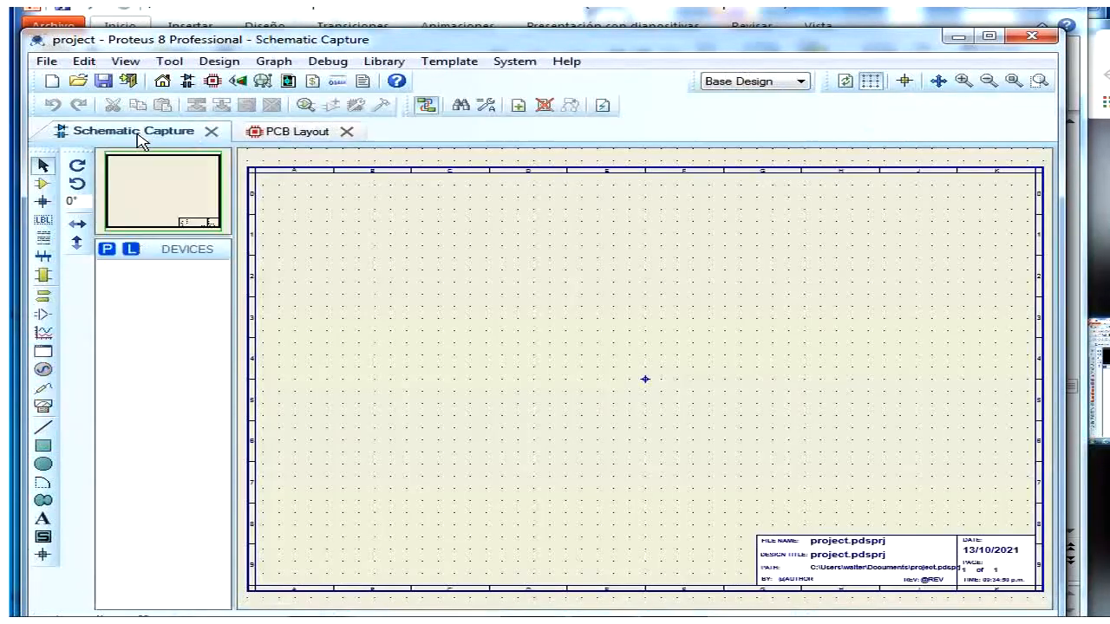
{"action": "left_click", "coordinate": [295, 135]}
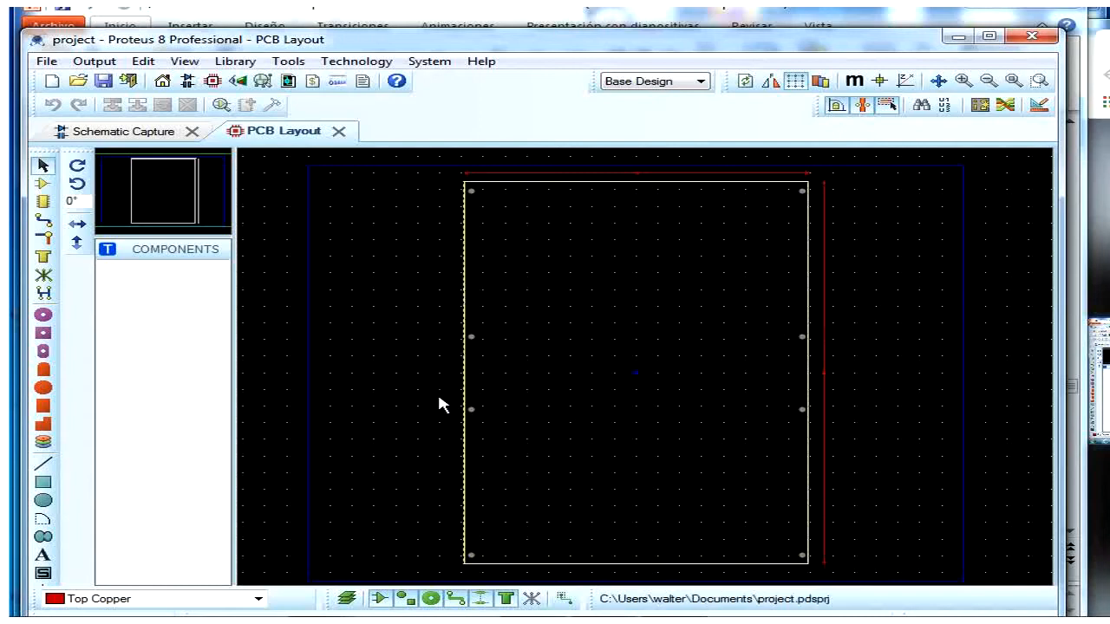
{"action": "left_click", "coordinate": [465, 377]}
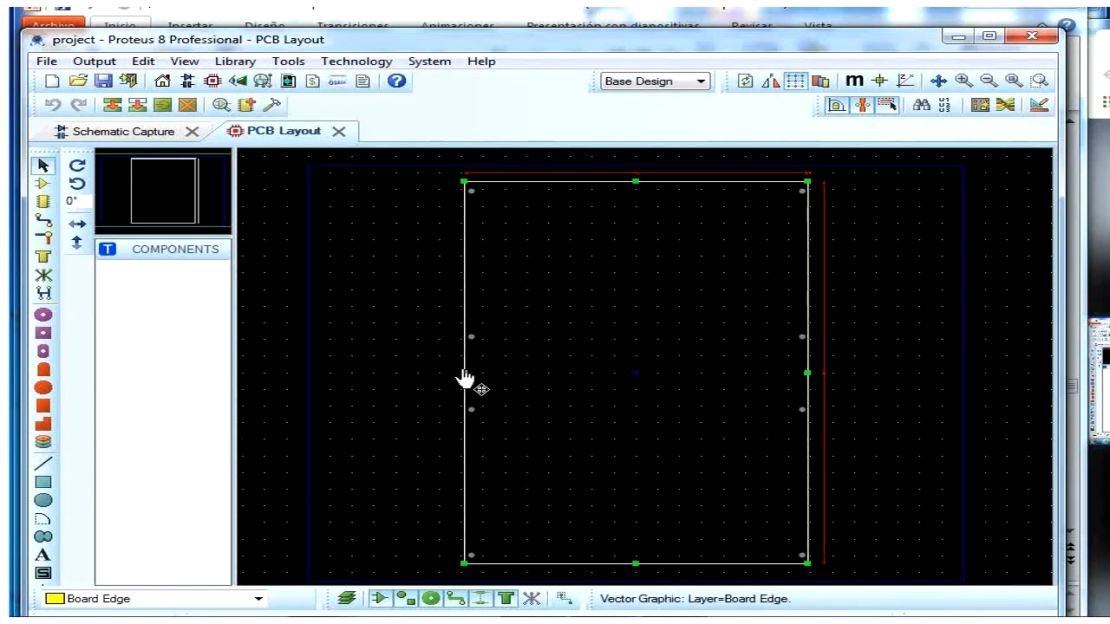
{"action": "left_click", "coordinate": [645, 279]}
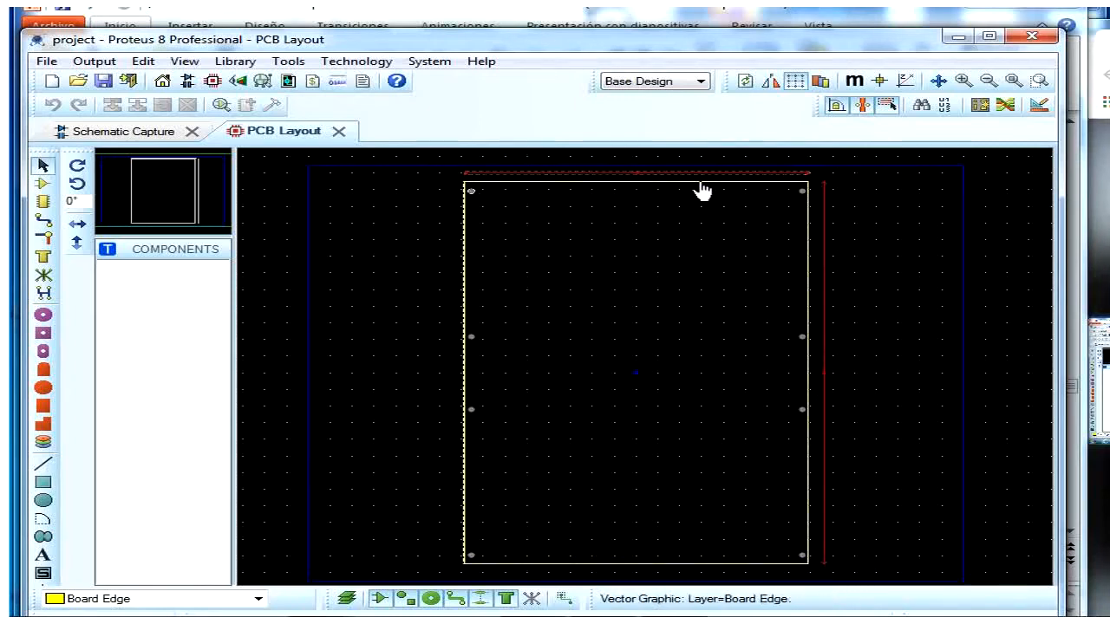
Step: Try to shorten the board edge outline from its lower side, and check its position and size properties without changing them
{"action": "left_click", "coordinate": [690, 572]}
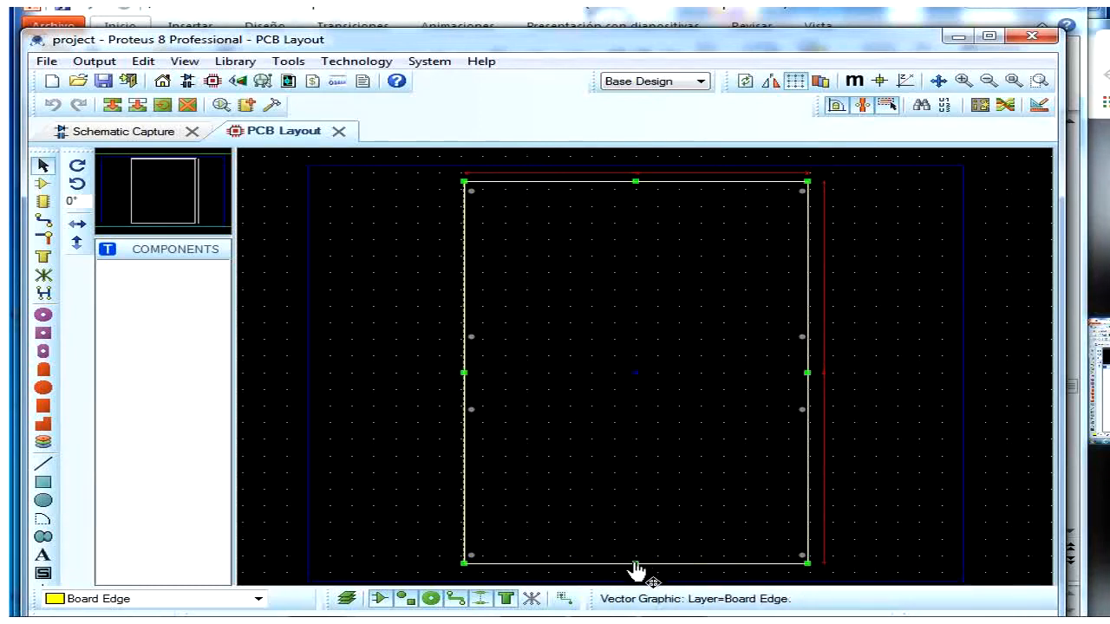
{"action": "left_click_drag", "start_coordinate": [635, 559], "coordinate": [633, 459]}
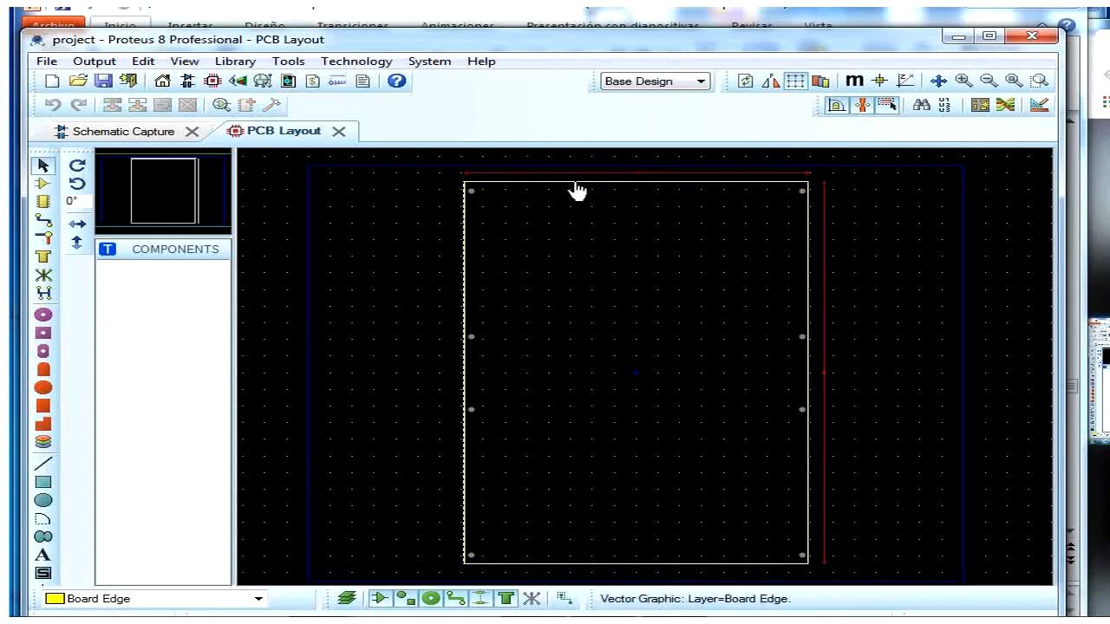
{"action": "left_click", "coordinate": [744, 185]}
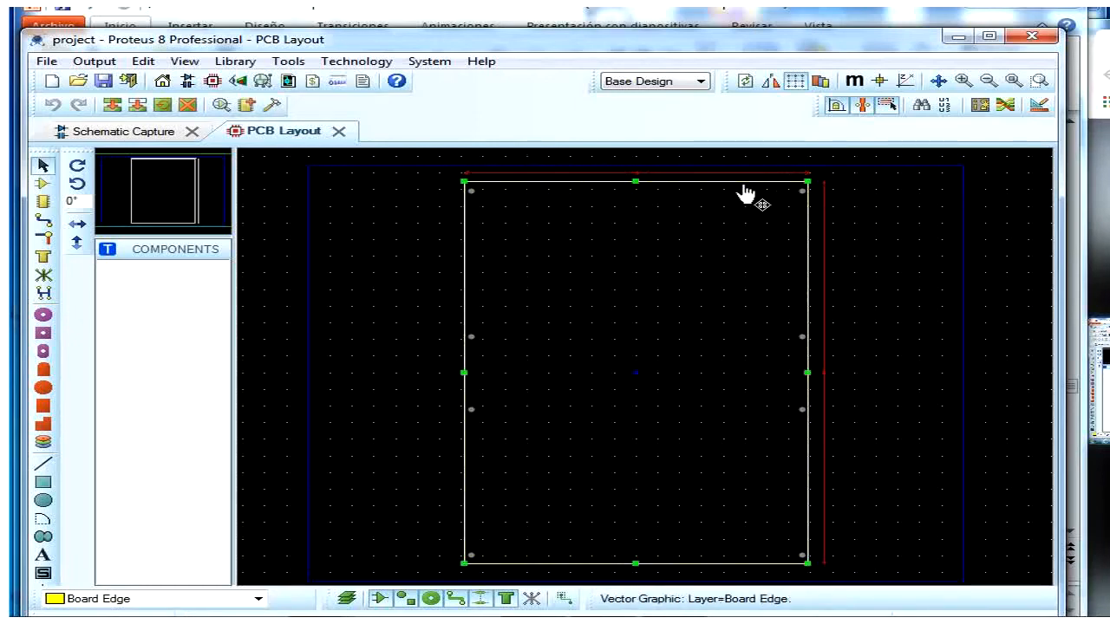
{"action": "left_click", "coordinate": [744, 185]}
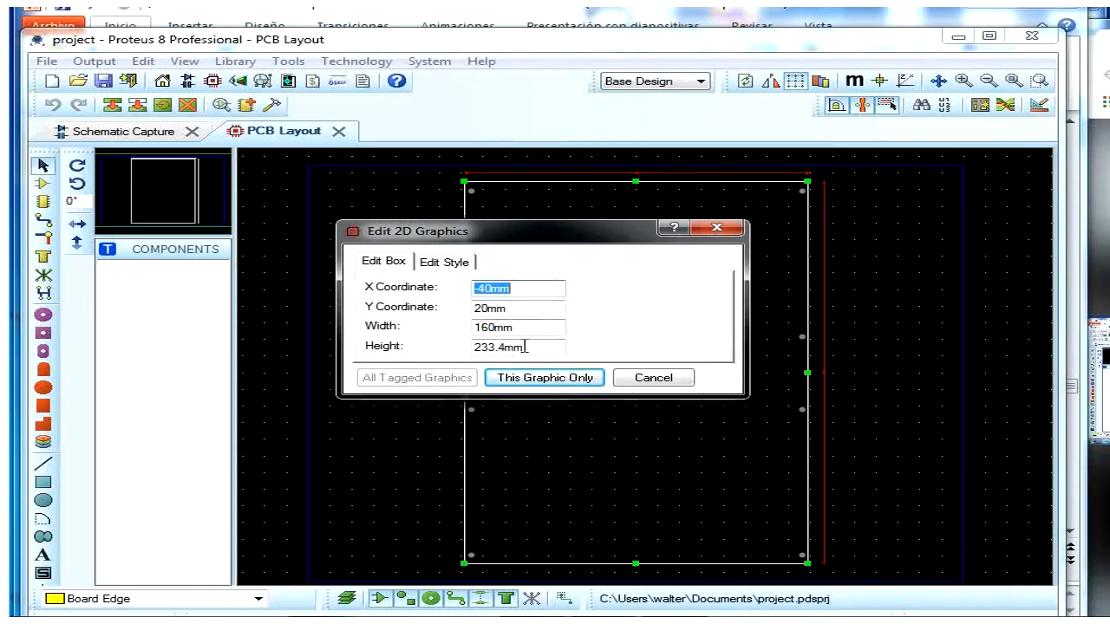
{"action": "left_click", "coordinate": [651, 380]}
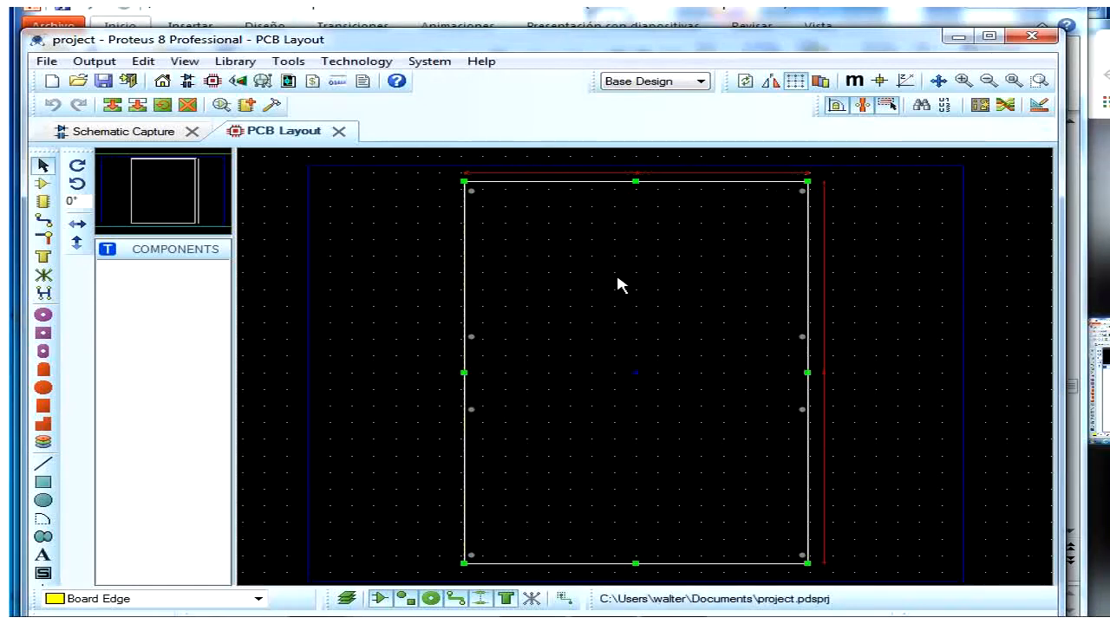
Step: Switch to the schematic sheet and change its grid from dots to lines
{"action": "left_click", "coordinate": [128, 135]}
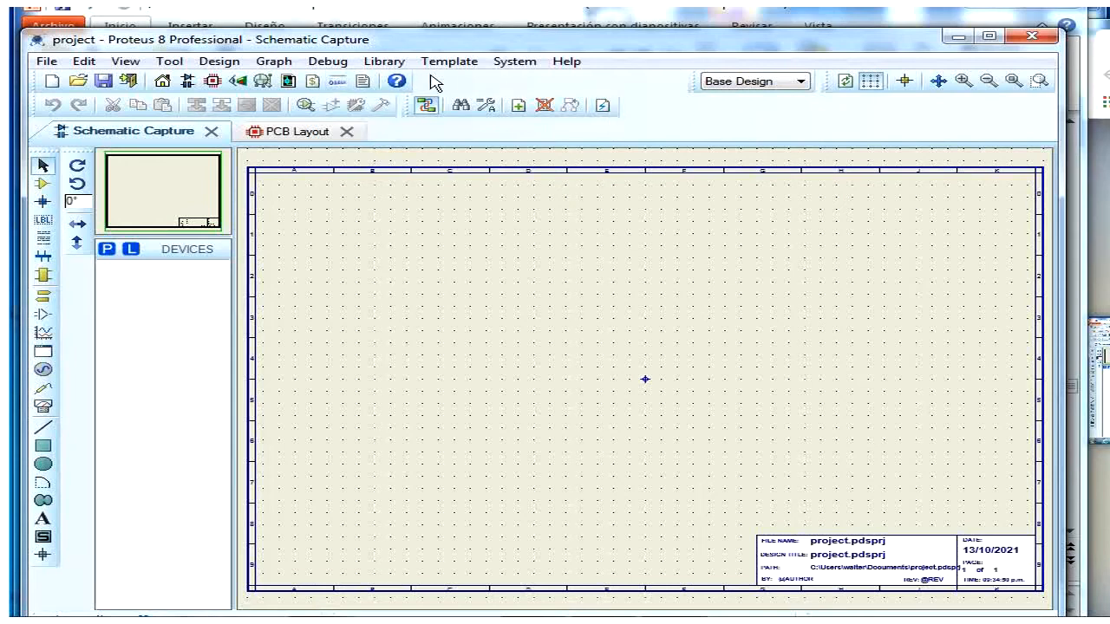
{"action": "left_click", "coordinate": [871, 81]}
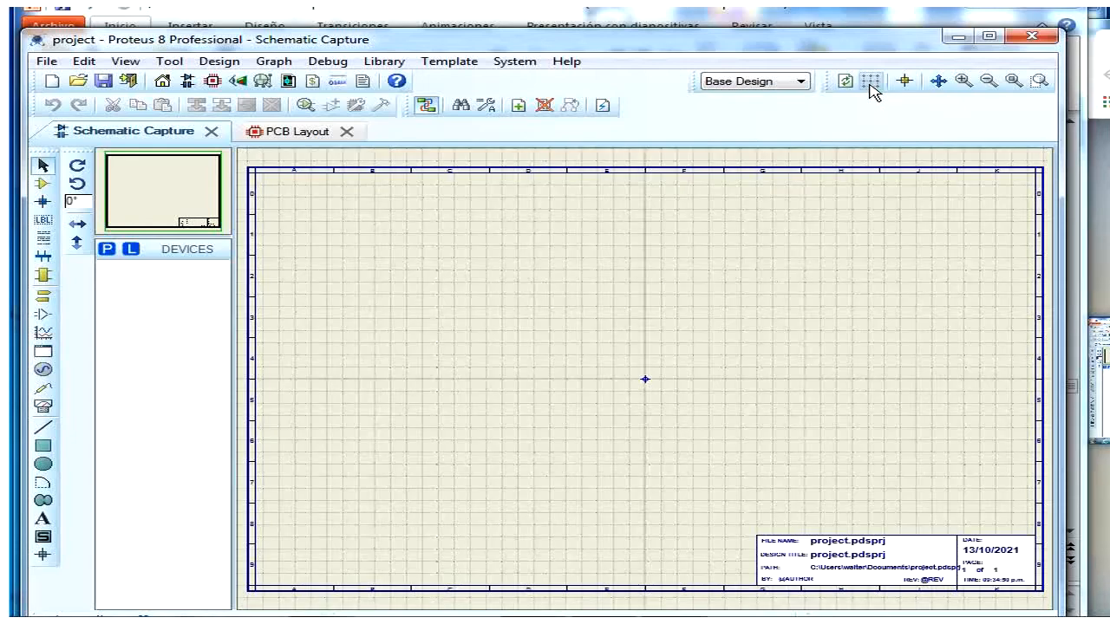
Step: Cycle the schematic sheet's grid through its display styles and leave the grid hidden
{"action": "left_click", "coordinate": [871, 81]}
{"action": "left_click", "coordinate": [871, 82]}
{"action": "left_click", "coordinate": [871, 81]}
{"action": "left_click", "coordinate": [871, 82]}
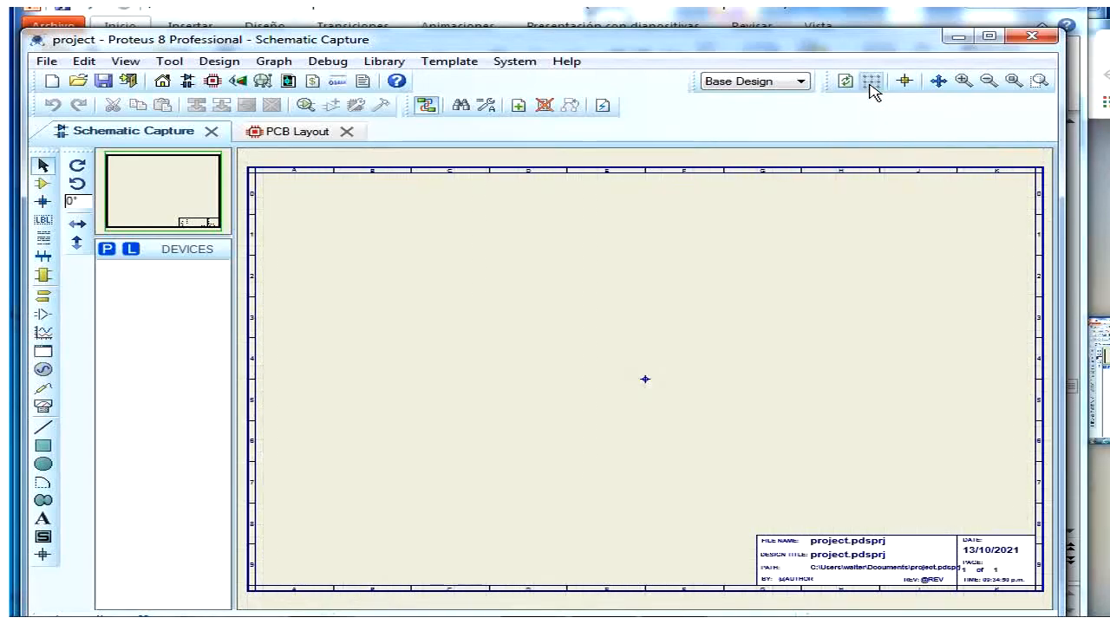
{"action": "left_click", "coordinate": [871, 82]}
{"action": "left_click", "coordinate": [870, 81]}
{"action": "left_click", "coordinate": [870, 81]}
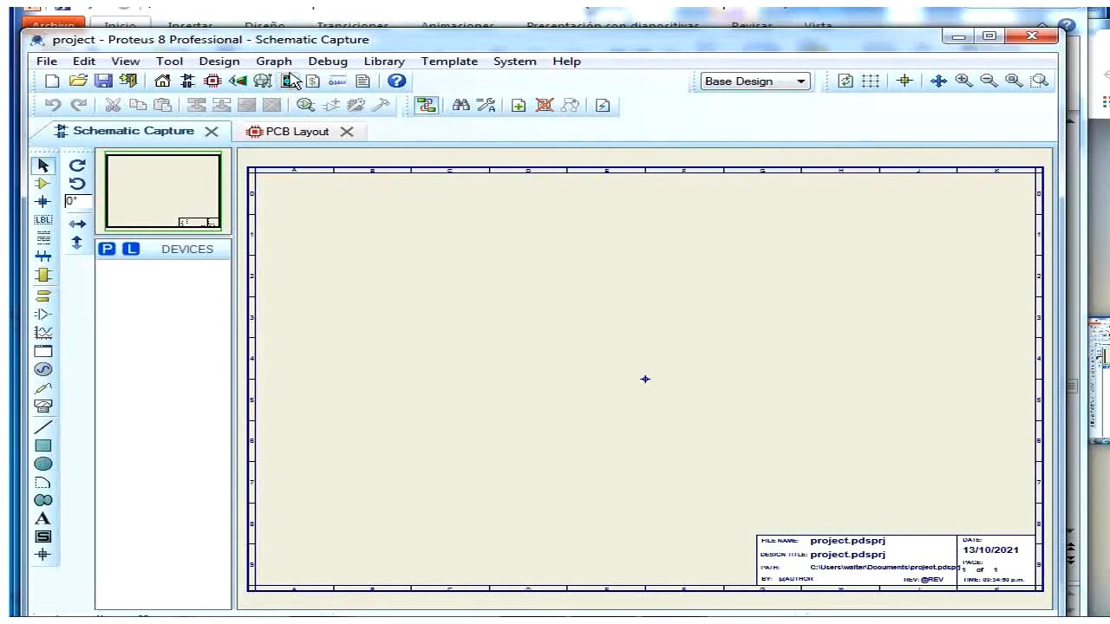
Step: Switch to the PCB layout and toggle between imperial and metric units, leaving the layout in metric
{"action": "left_click", "coordinate": [282, 131]}
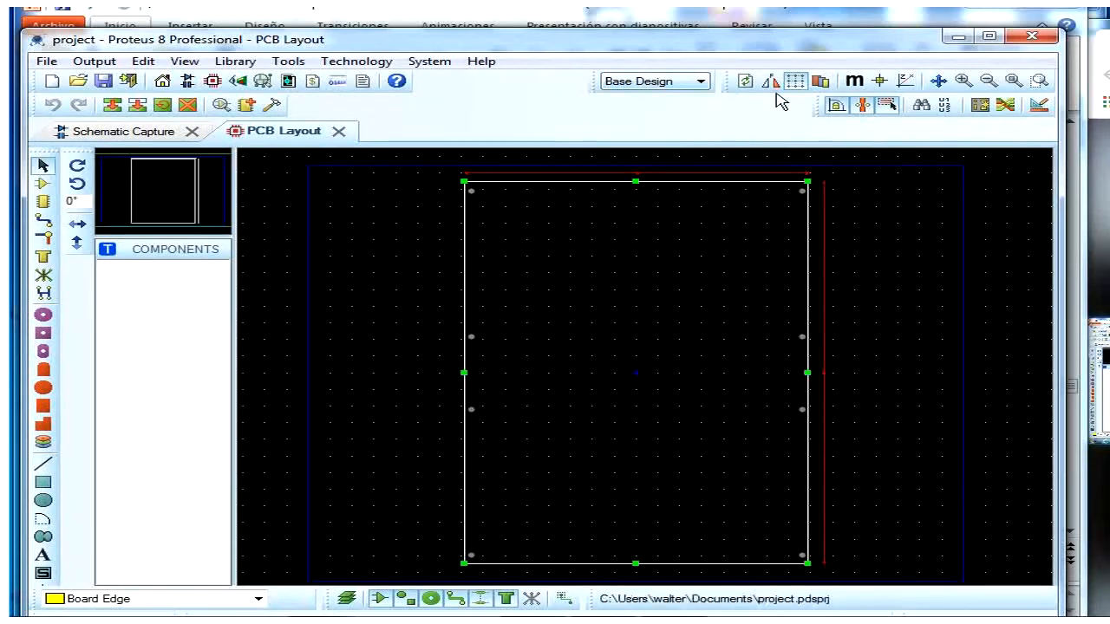
{"action": "left_click", "coordinate": [856, 85]}
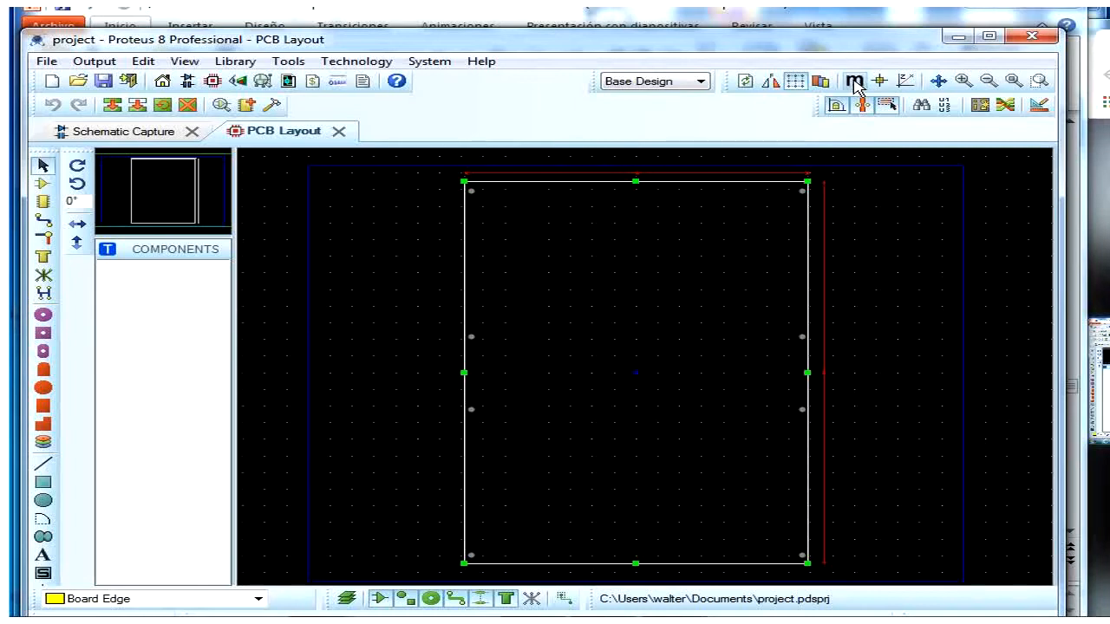
{"action": "left_click", "coordinate": [855, 82]}
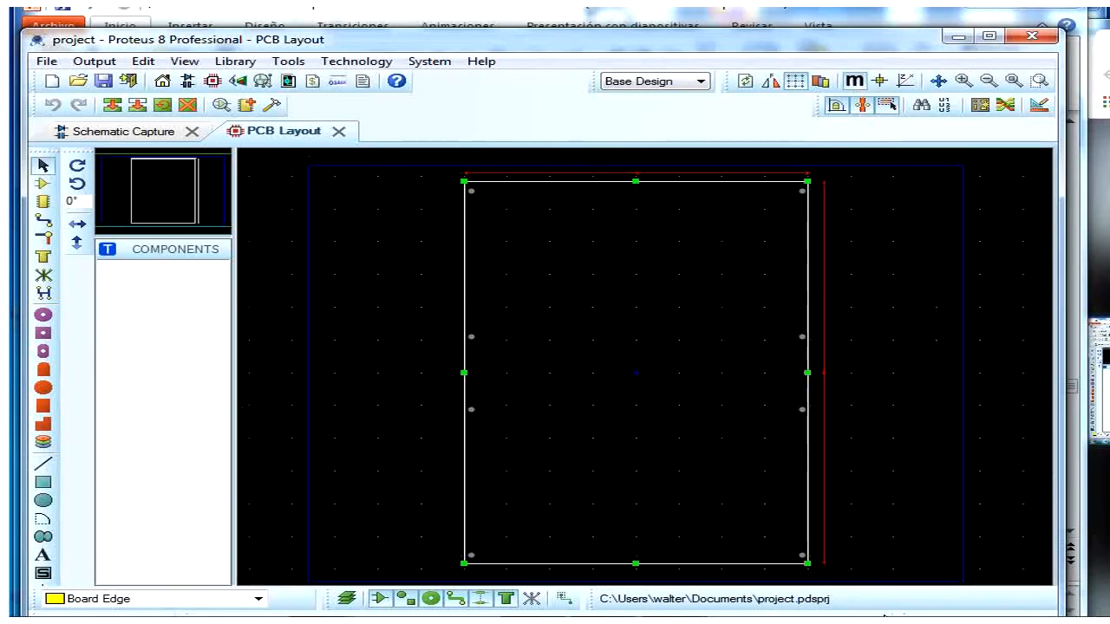
{"action": "left_click", "coordinate": [973, 607]}
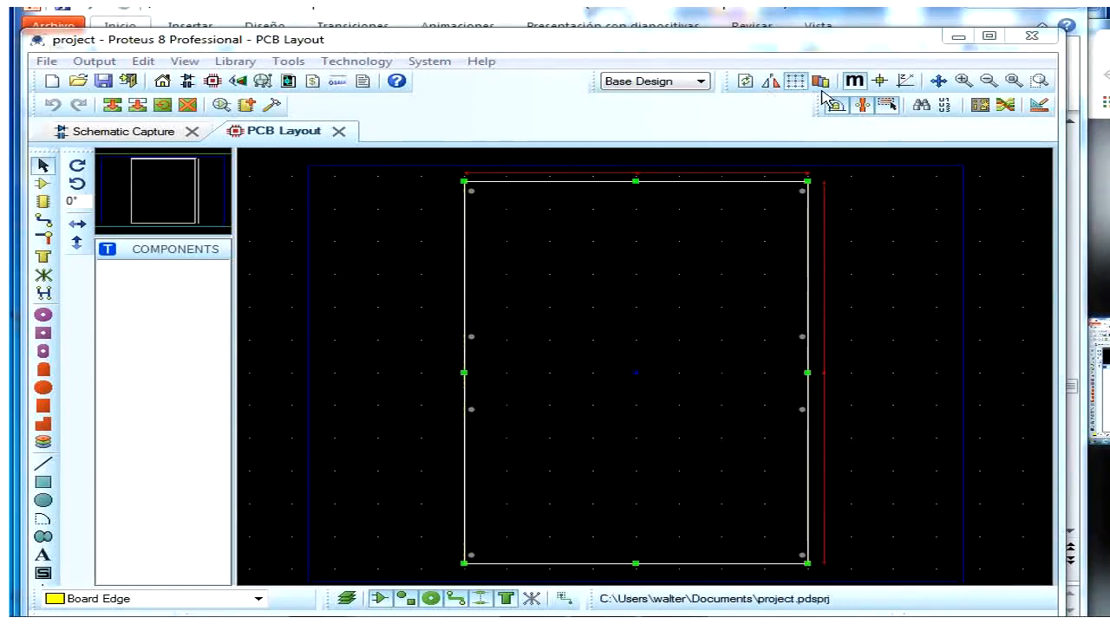
{"action": "left_click", "coordinate": [854, 82]}
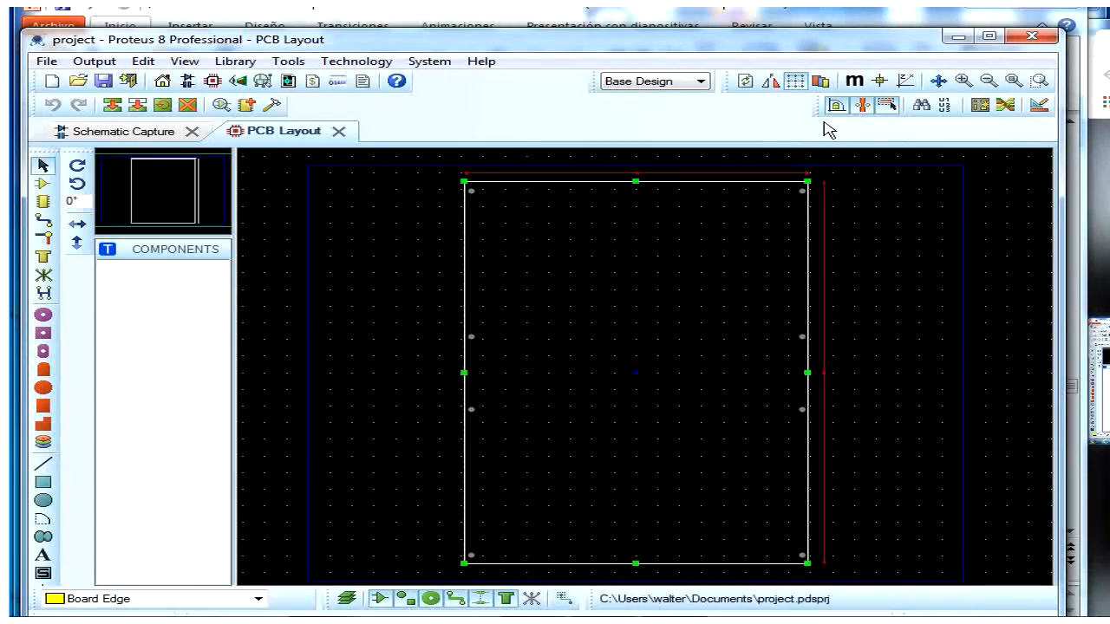
{"action": "left_click", "coordinate": [854, 81]}
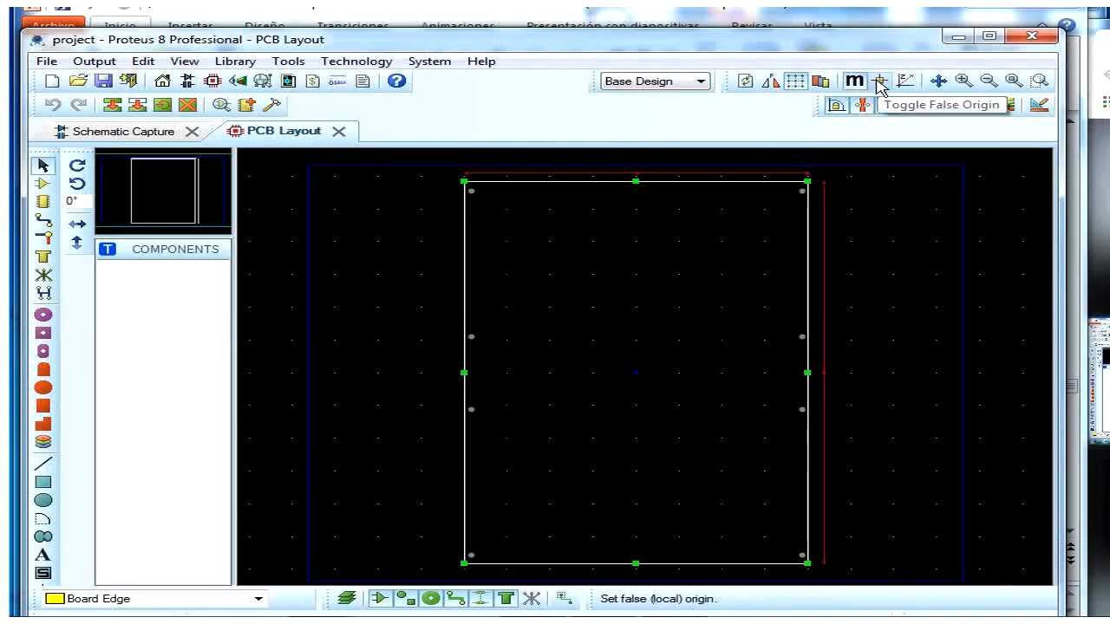
Step: Cycle the PCB layout's grid through its display styles and return it to dots
{"action": "left_click", "coordinate": [796, 82]}
{"action": "left_click", "coordinate": [795, 82]}
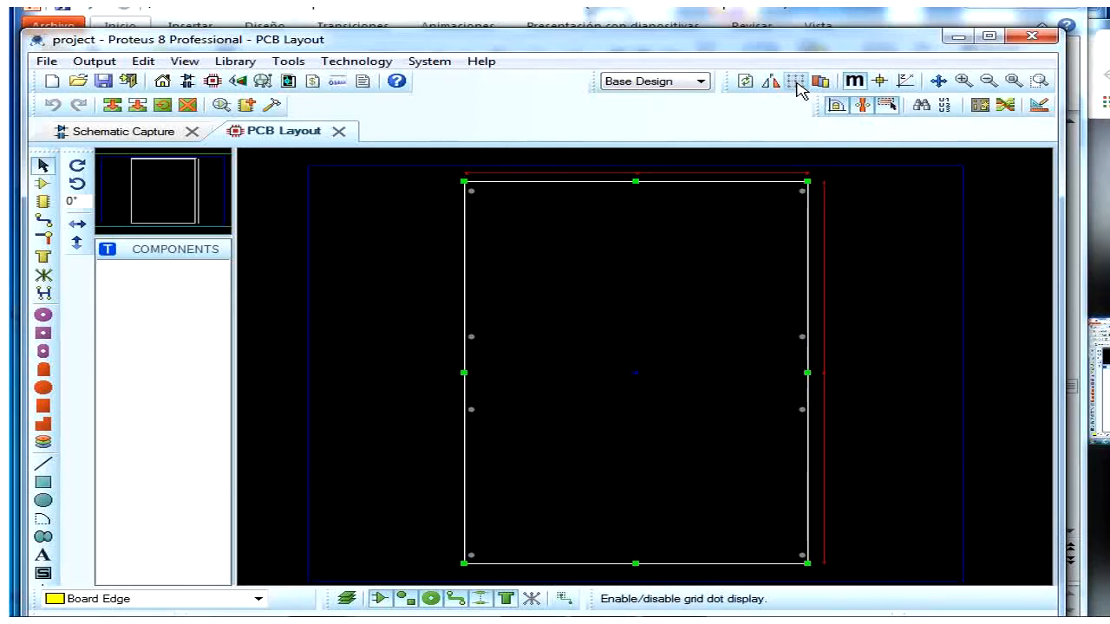
{"action": "left_click", "coordinate": [795, 81]}
{"action": "left_click", "coordinate": [795, 81]}
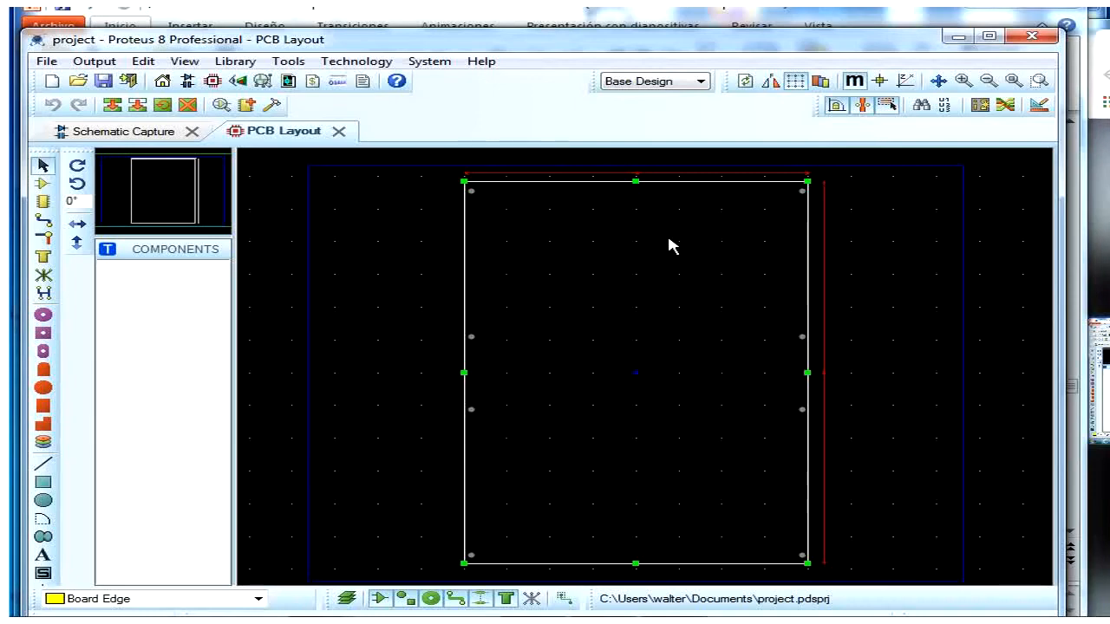
Step: Set the PCB placement snap to 0.5 mm, and compare the grid display styles, ending with dots
{"action": "left_click", "coordinate": [185, 66]}
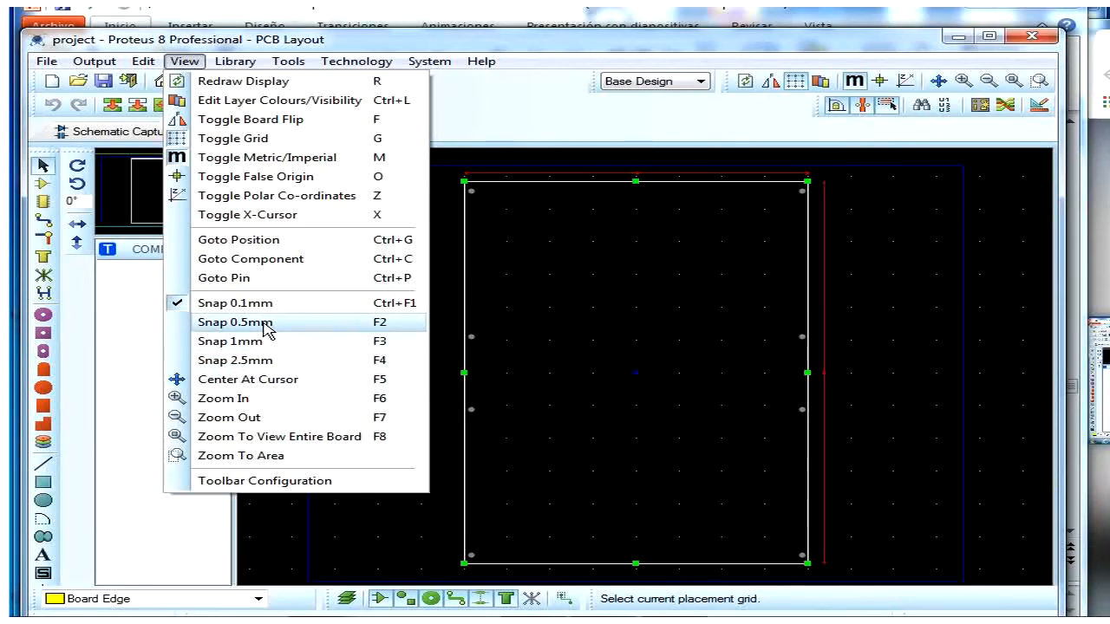
{"action": "left_click", "coordinate": [234, 321]}
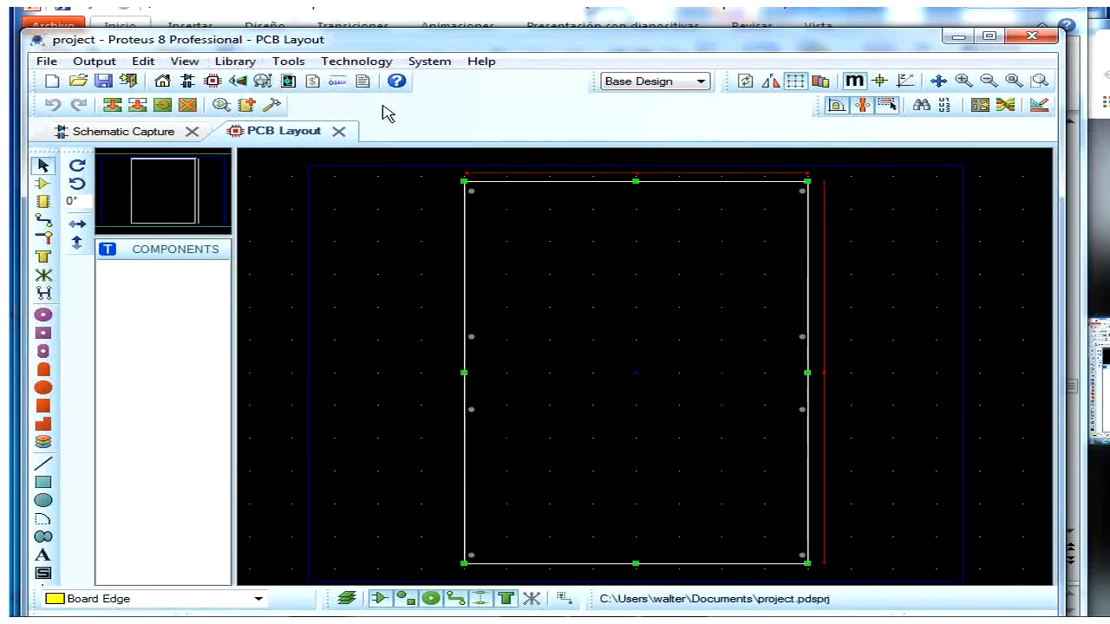
{"action": "left_click", "coordinate": [795, 82]}
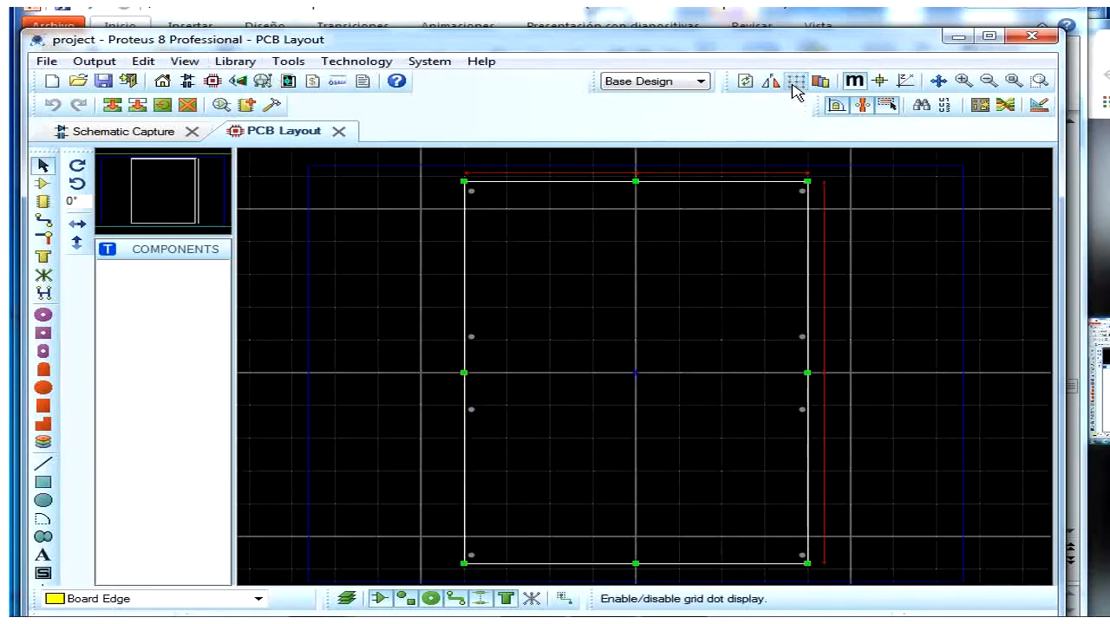
{"action": "left_click", "coordinate": [793, 85]}
{"action": "left_click", "coordinate": [792, 85]}
{"action": "left_click", "coordinate": [793, 85]}
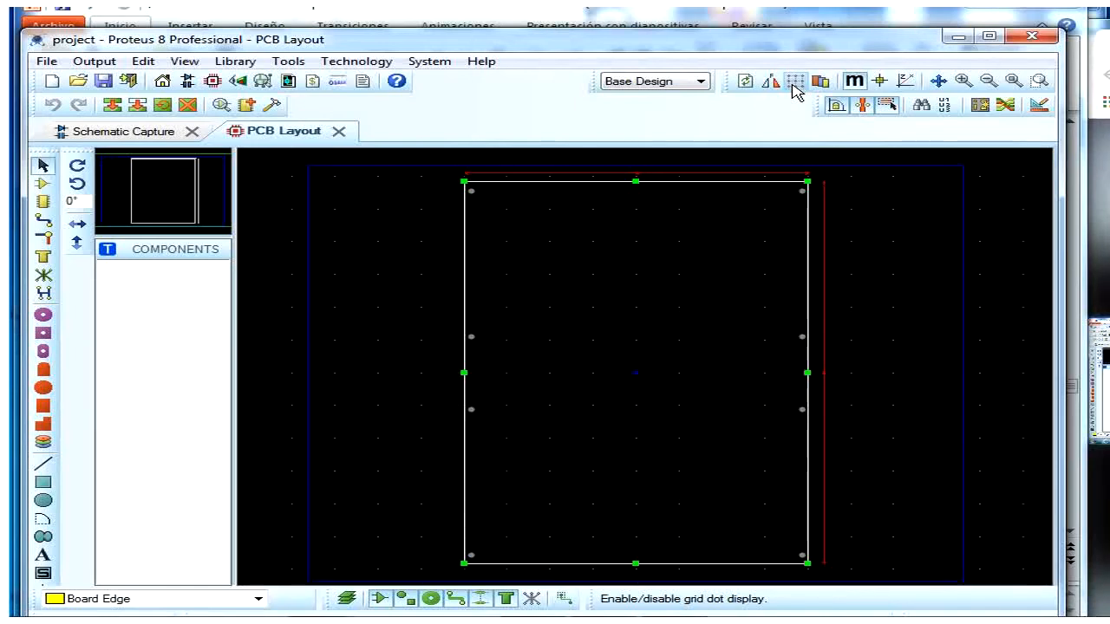
{"action": "left_click", "coordinate": [184, 61]}
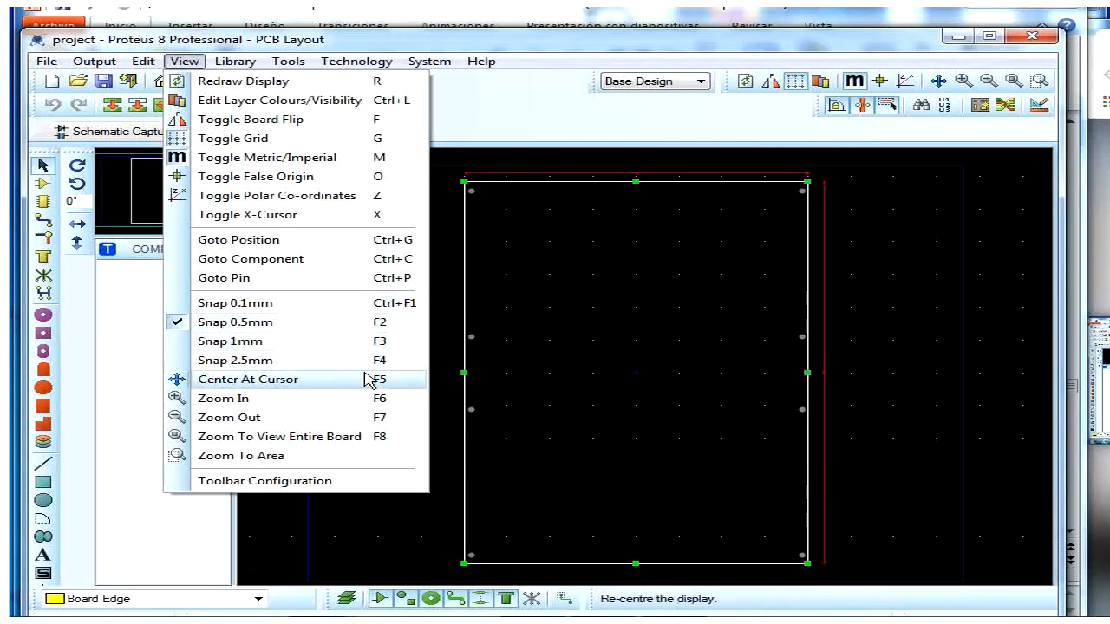
{"action": "left_click", "coordinate": [677, 282]}
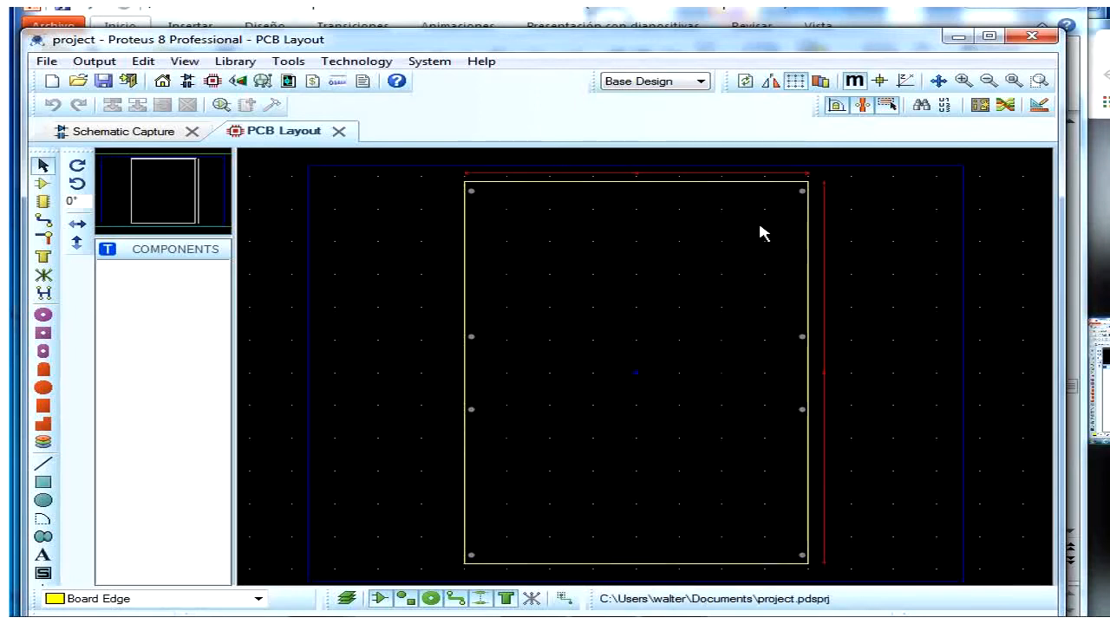
Step: Open the Design Rule Manager and review its design rules, net classes and default settings
{"action": "left_click", "coordinate": [1040, 107]}
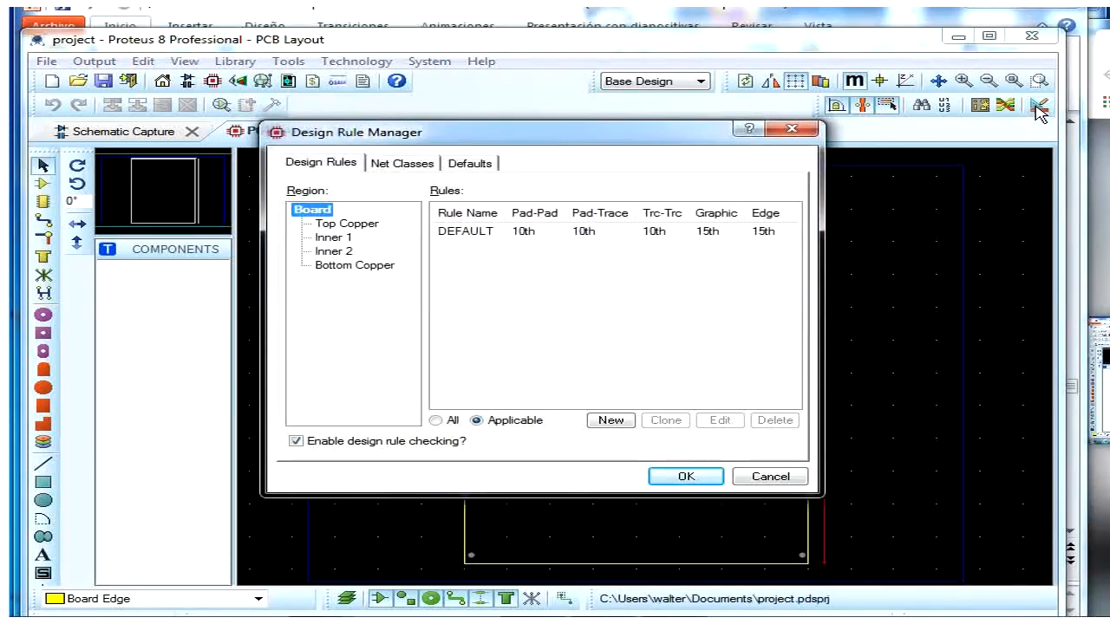
{"action": "left_click", "coordinate": [792, 129]}
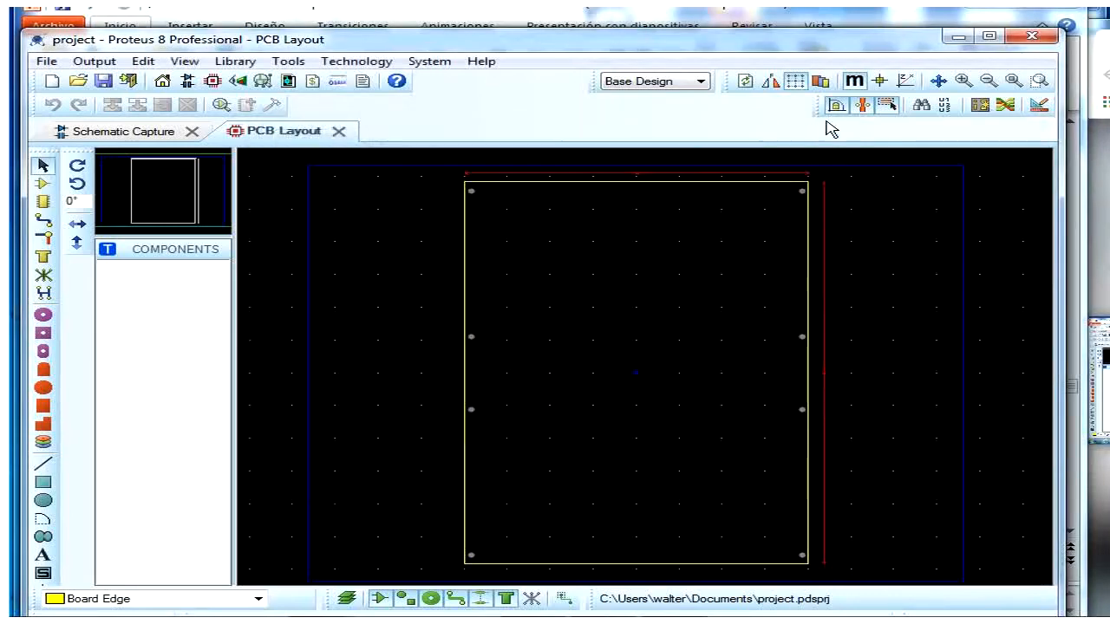
{"action": "left_click", "coordinate": [1039, 108]}
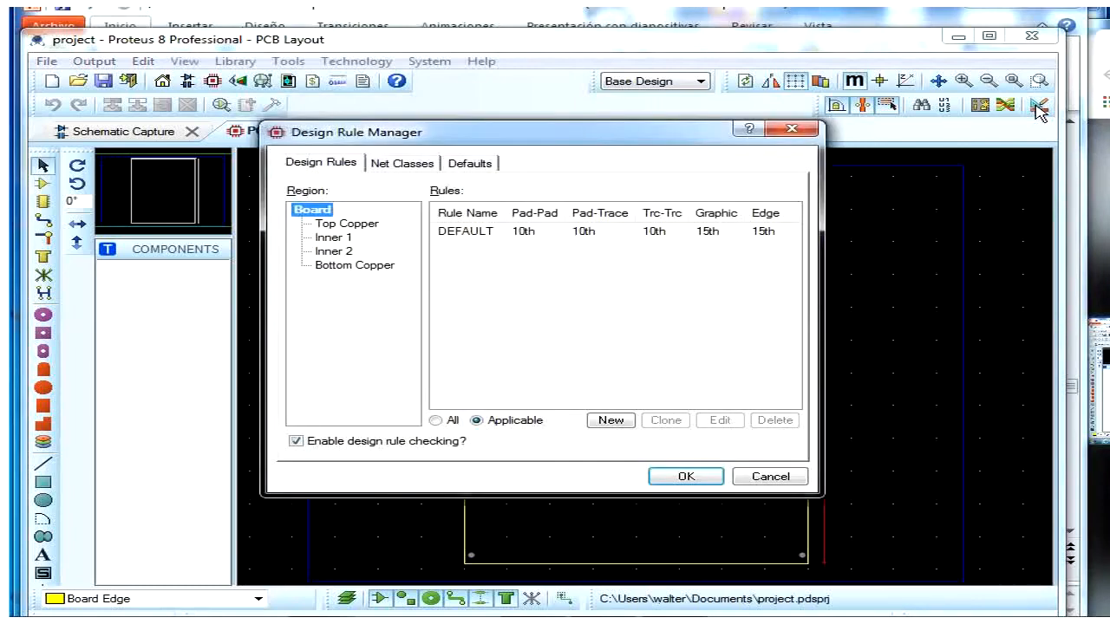
{"action": "left_click_drag", "start_coordinate": [634, 134], "coordinate": [724, 147]}
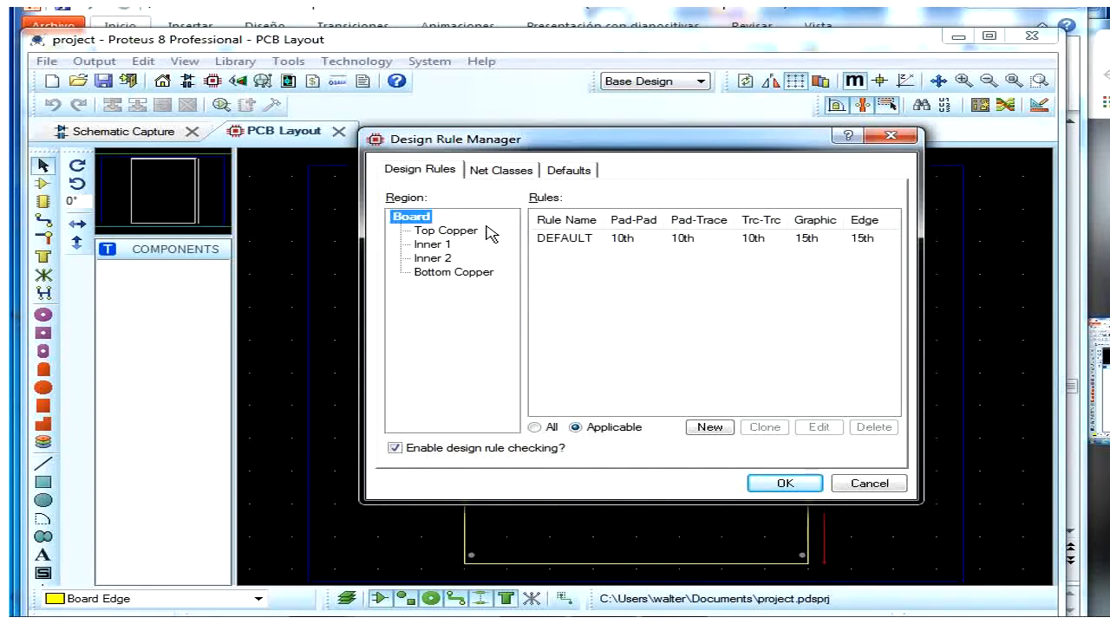
{"action": "left_click", "coordinate": [499, 171]}
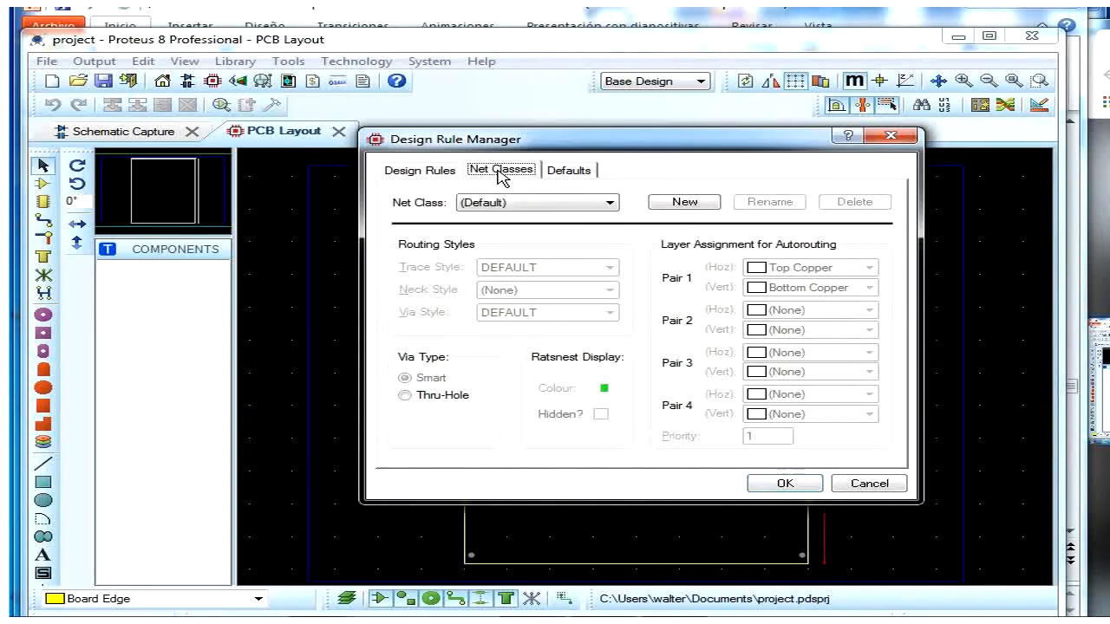
{"action": "left_click", "coordinate": [566, 172]}
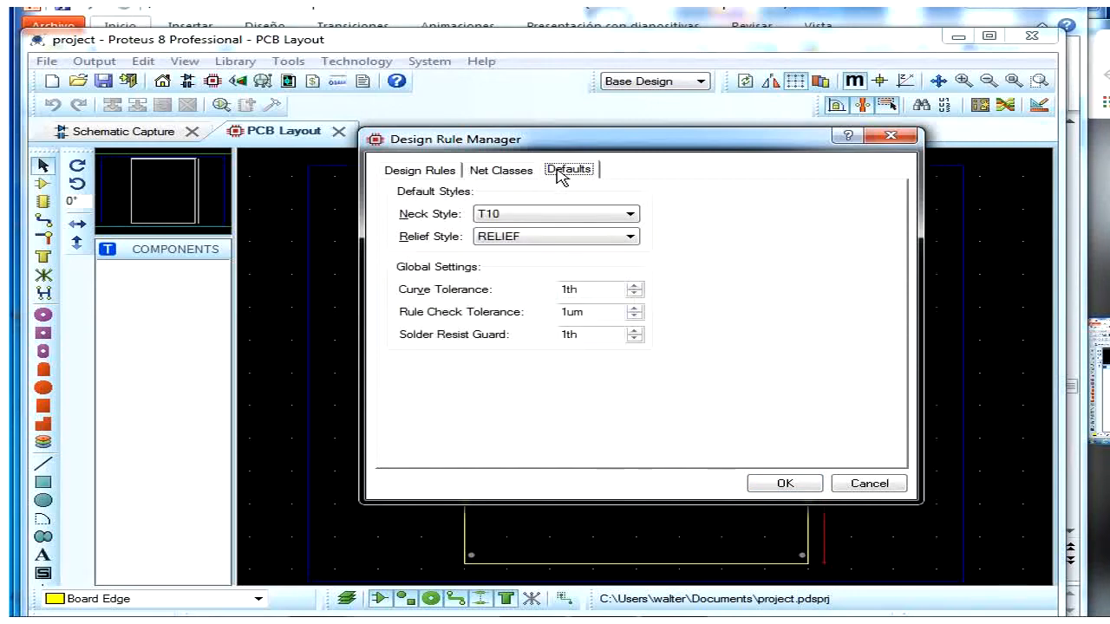
{"action": "left_click", "coordinate": [516, 173]}
{"action": "left_click", "coordinate": [429, 173]}
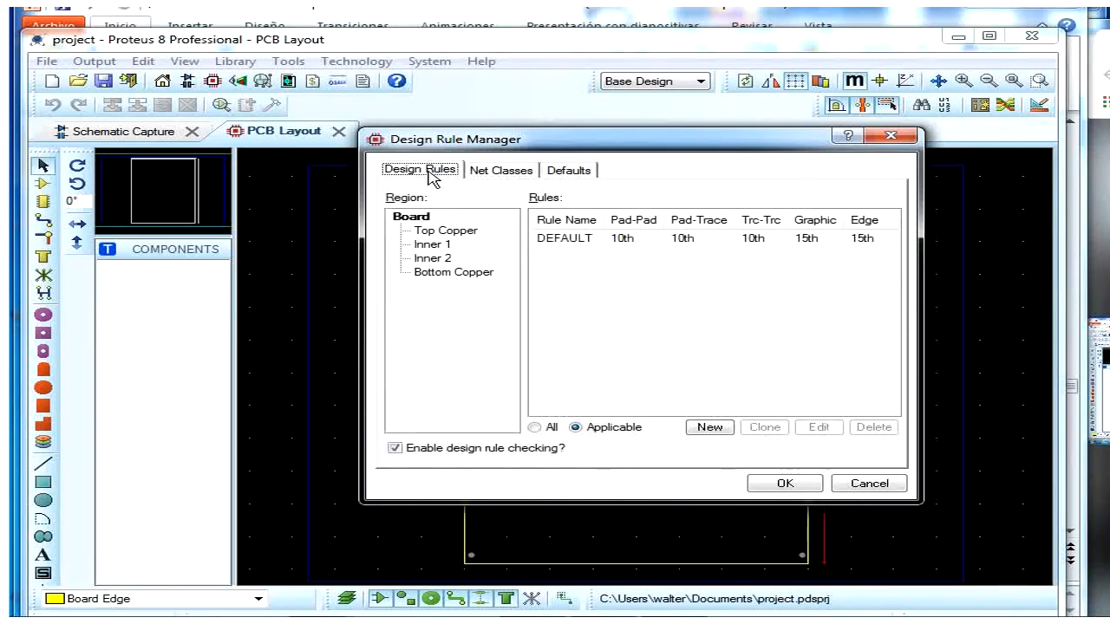
Step: Set the DEFAULT rule's pad-pad, pad-trace and trace-trace clearances to 1th and its graphics clearance to 6th, and apply the design rules
{"action": "left_click", "coordinate": [581, 241]}
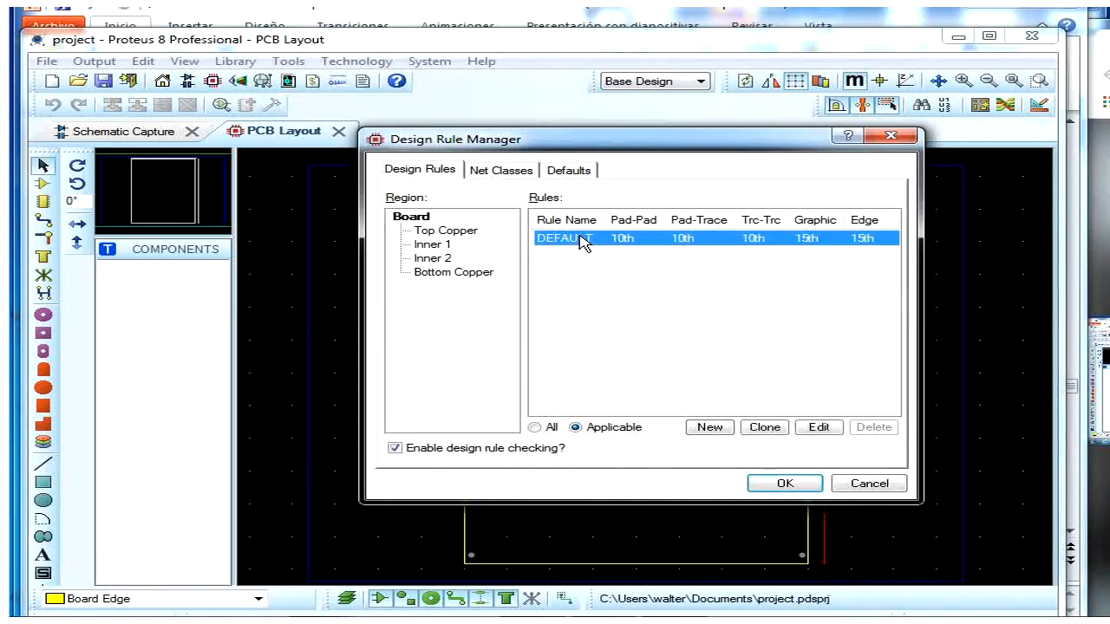
{"action": "double_click", "coordinate": [581, 241]}
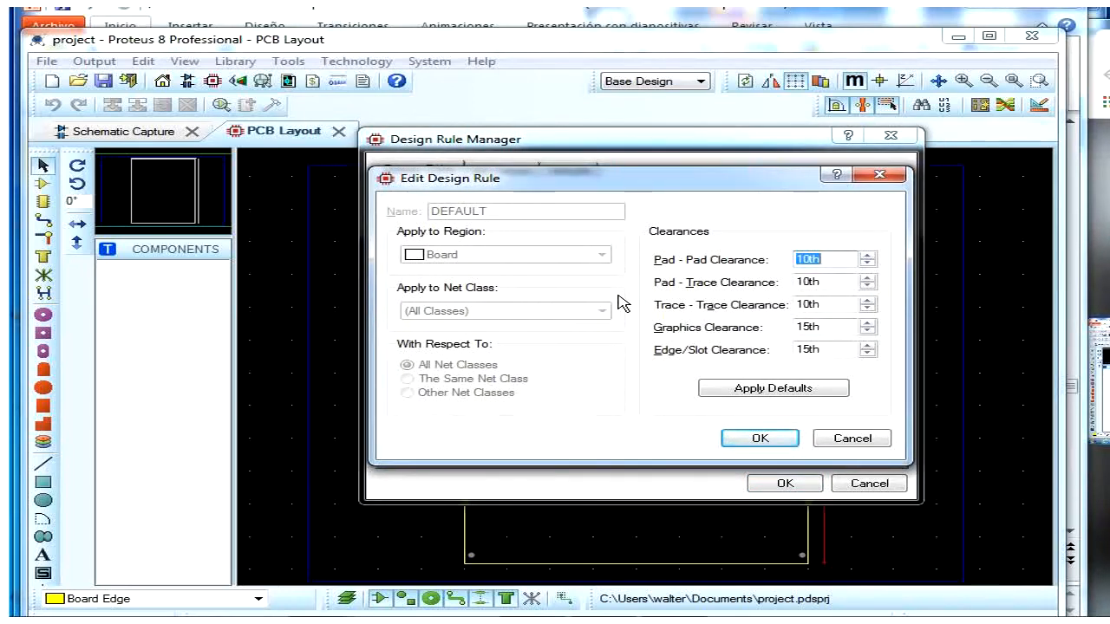
{"action": "left_click", "coordinate": [848, 261]}
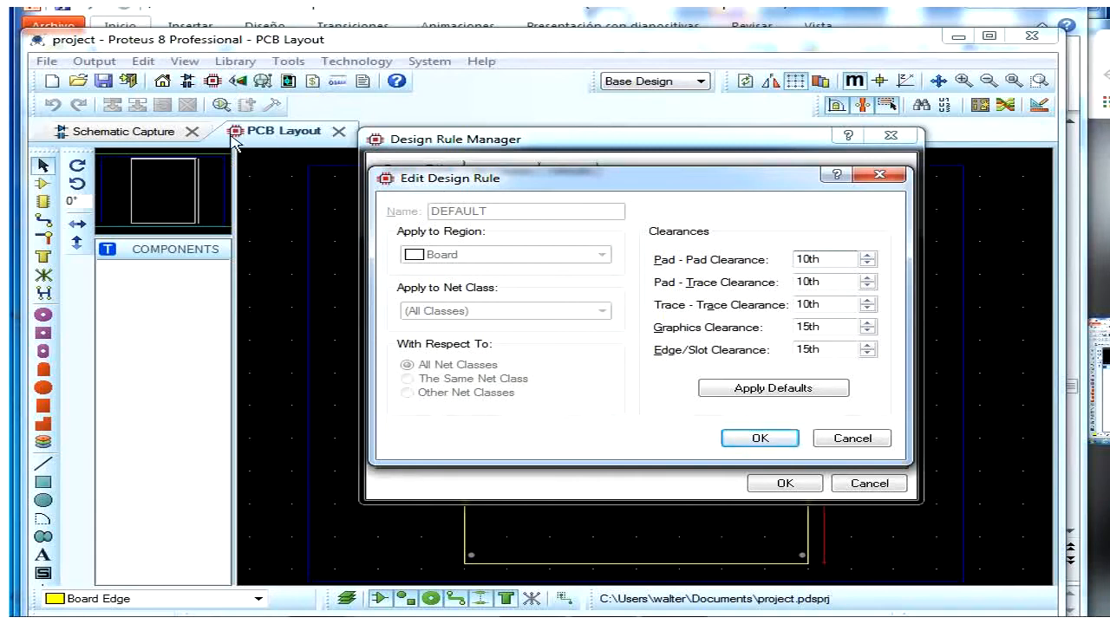
{"action": "left_click", "coordinate": [865, 266]}
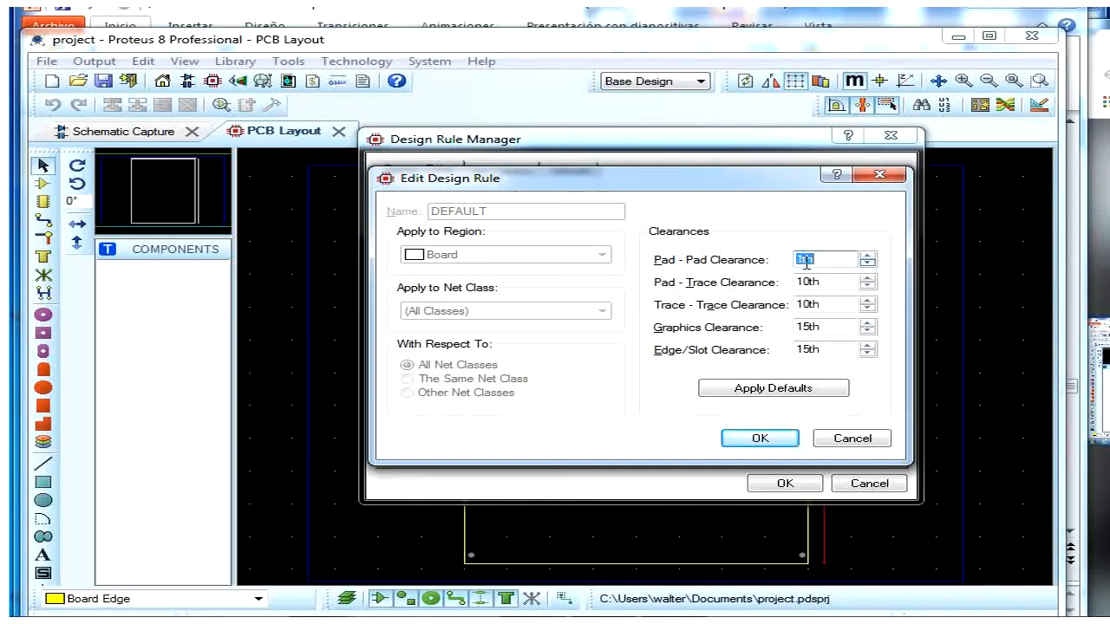
{"action": "left_click", "coordinate": [868, 286]}
{"action": "left_click", "coordinate": [868, 286]}
{"action": "left_click", "coordinate": [867, 286]}
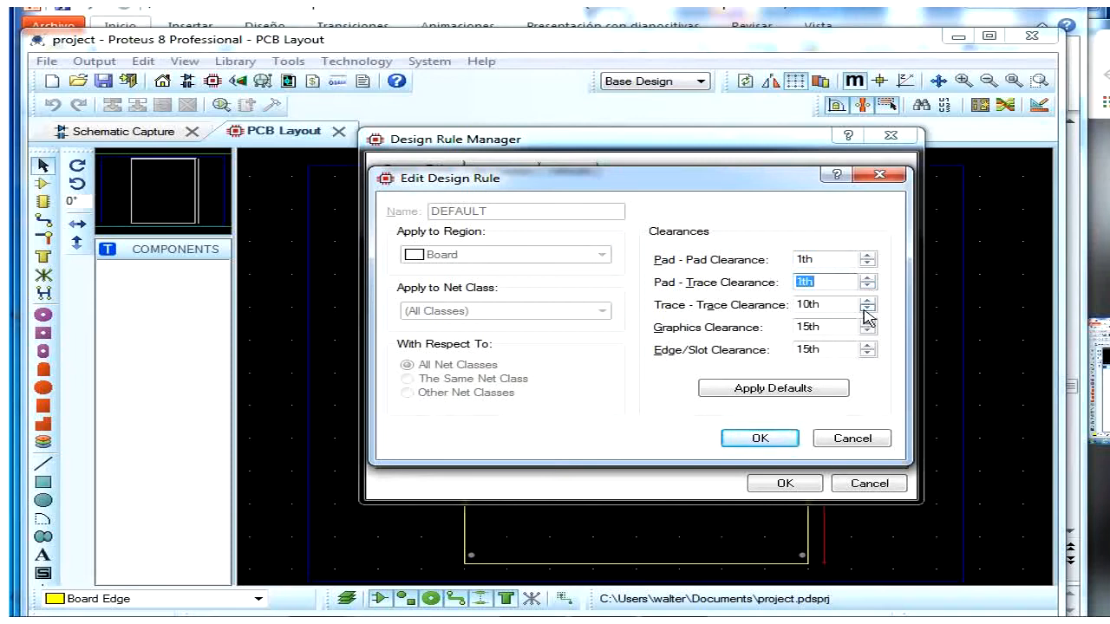
{"action": "left_click", "coordinate": [866, 309]}
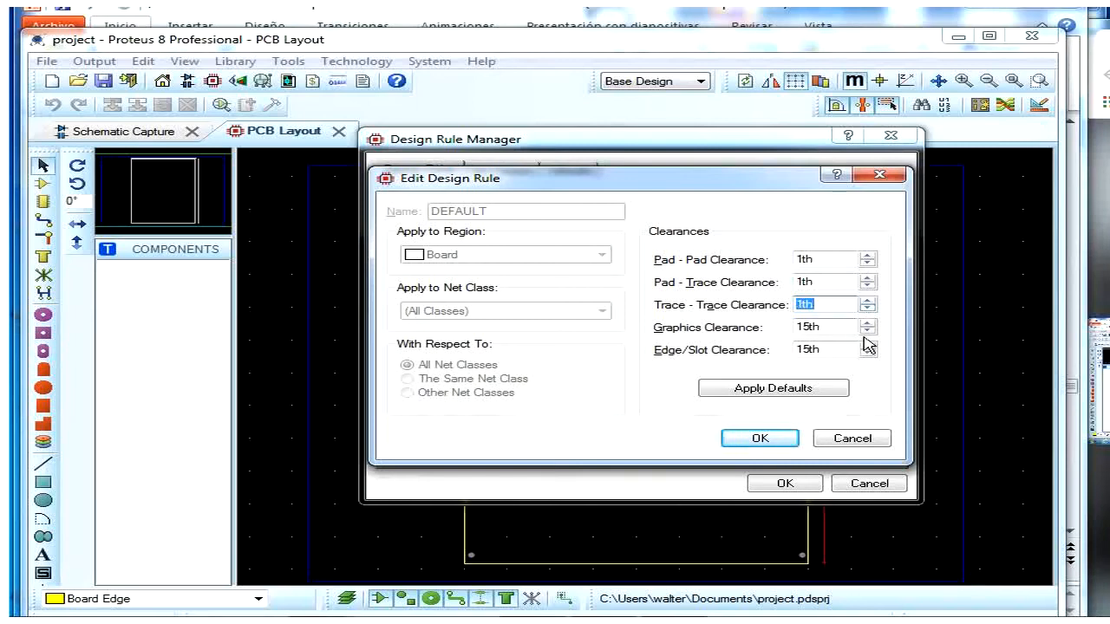
{"action": "left_click", "coordinate": [867, 332]}
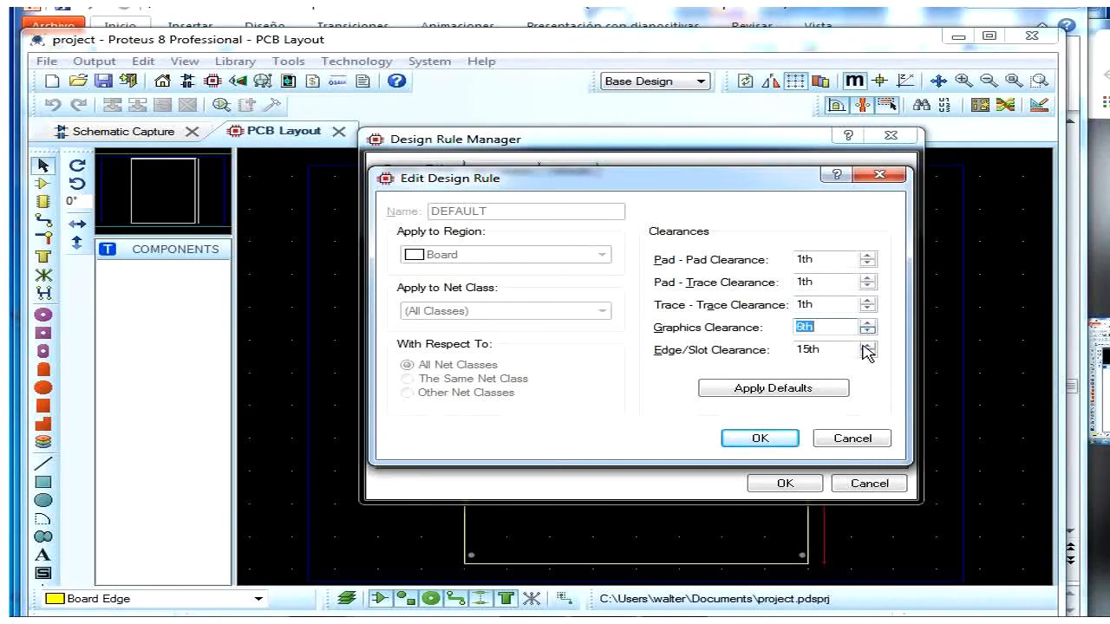
{"action": "left_click", "coordinate": [759, 440]}
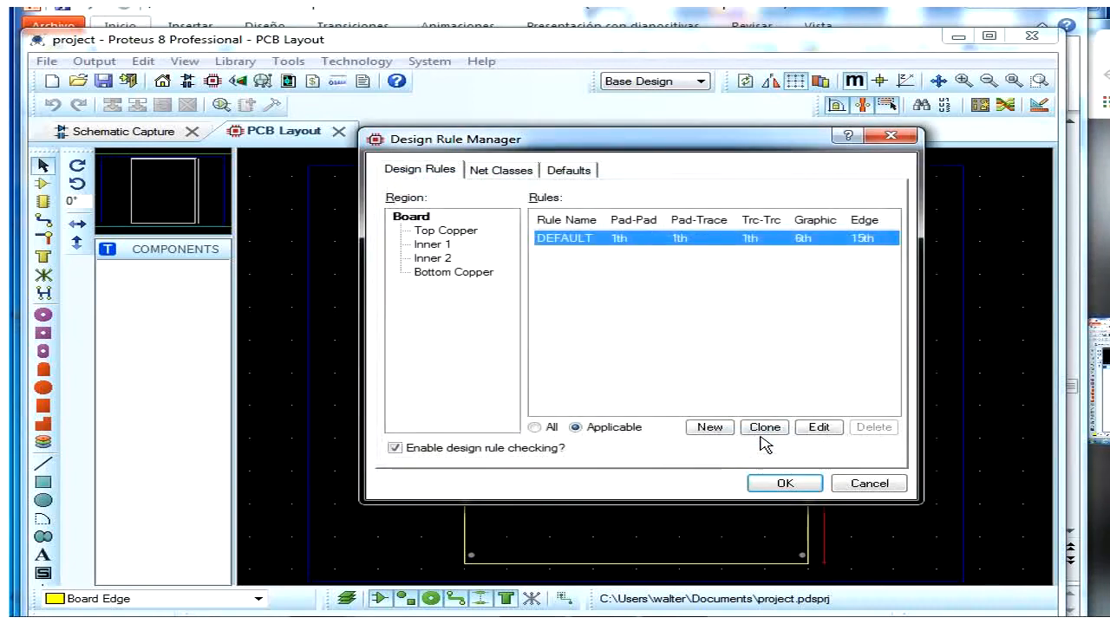
{"action": "left_click", "coordinate": [788, 486]}
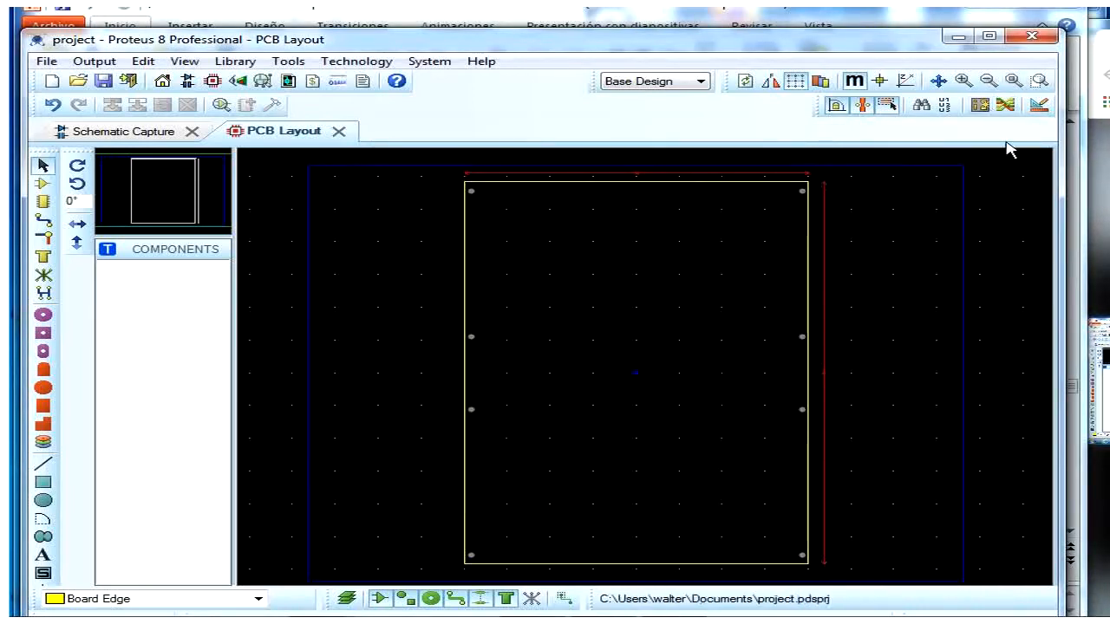
Step: Reopen the design rules and check the DEFAULT rule's clearances without changing them
{"action": "left_click", "coordinate": [1040, 108]}
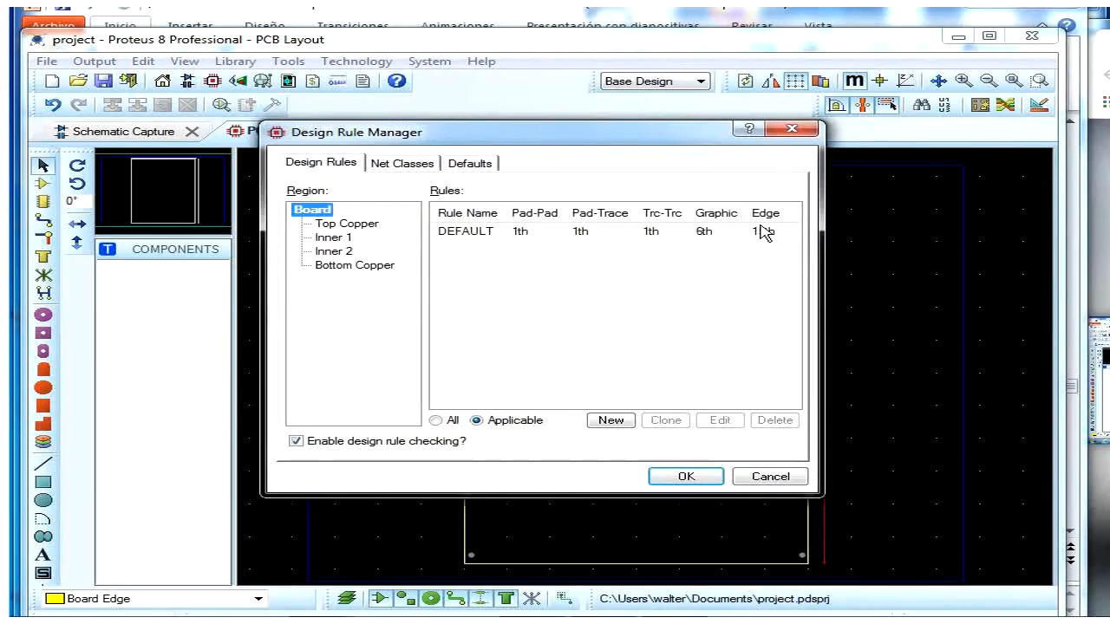
{"action": "double_click", "coordinate": [685, 233]}
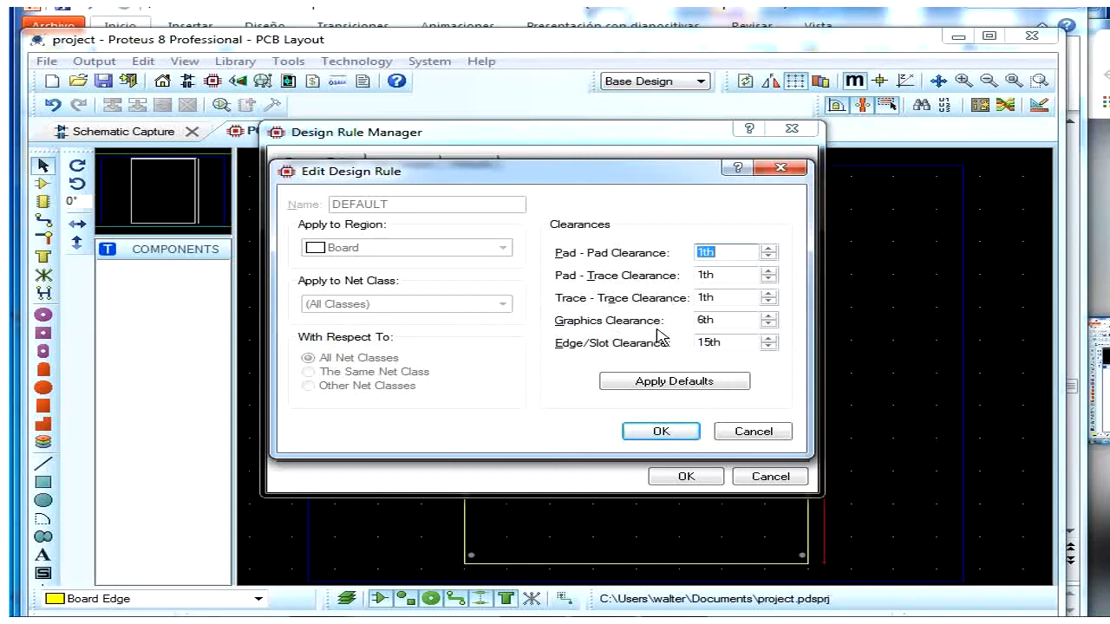
{"action": "left_click", "coordinate": [736, 434]}
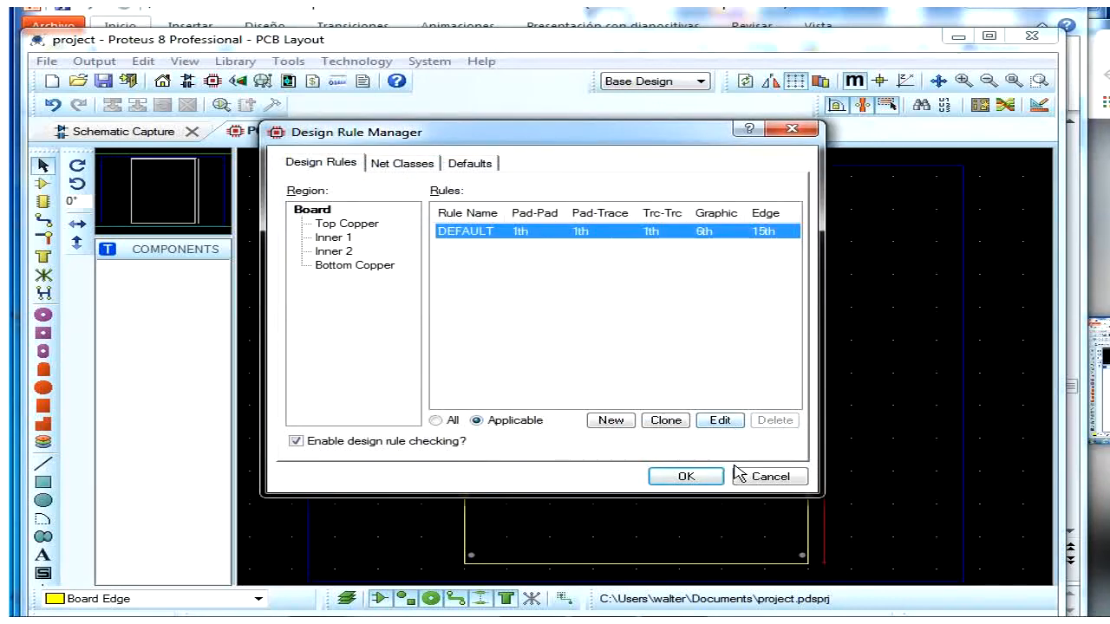
Step: Close the Design Rule Manager and set the PCB placement snap to 0.1 mm
{"action": "left_click", "coordinate": [710, 479]}
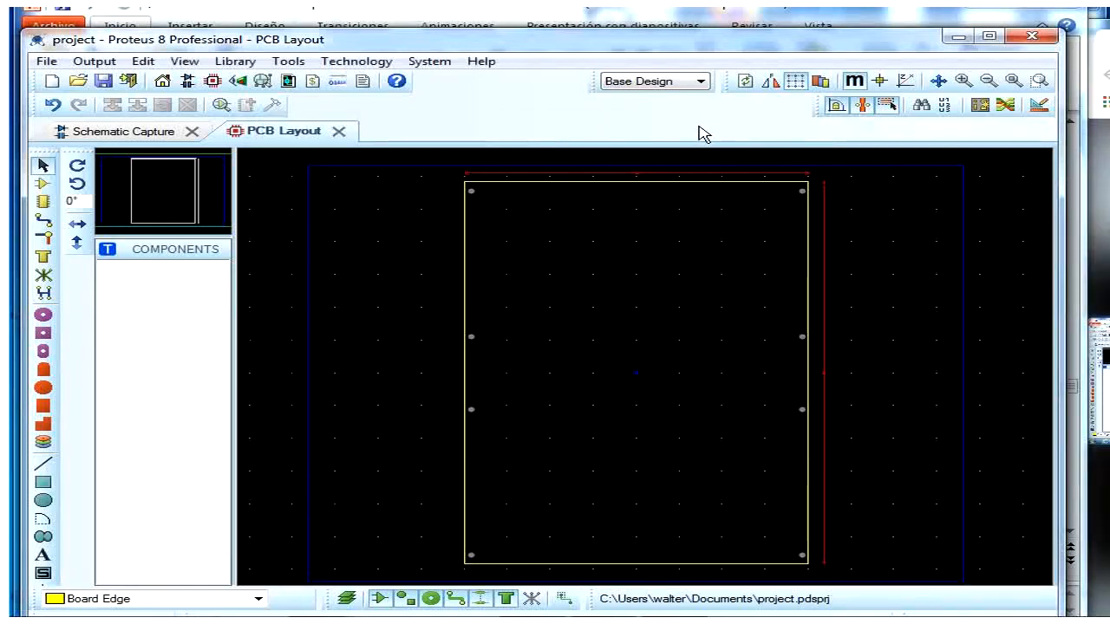
{"action": "left_click", "coordinate": [178, 65]}
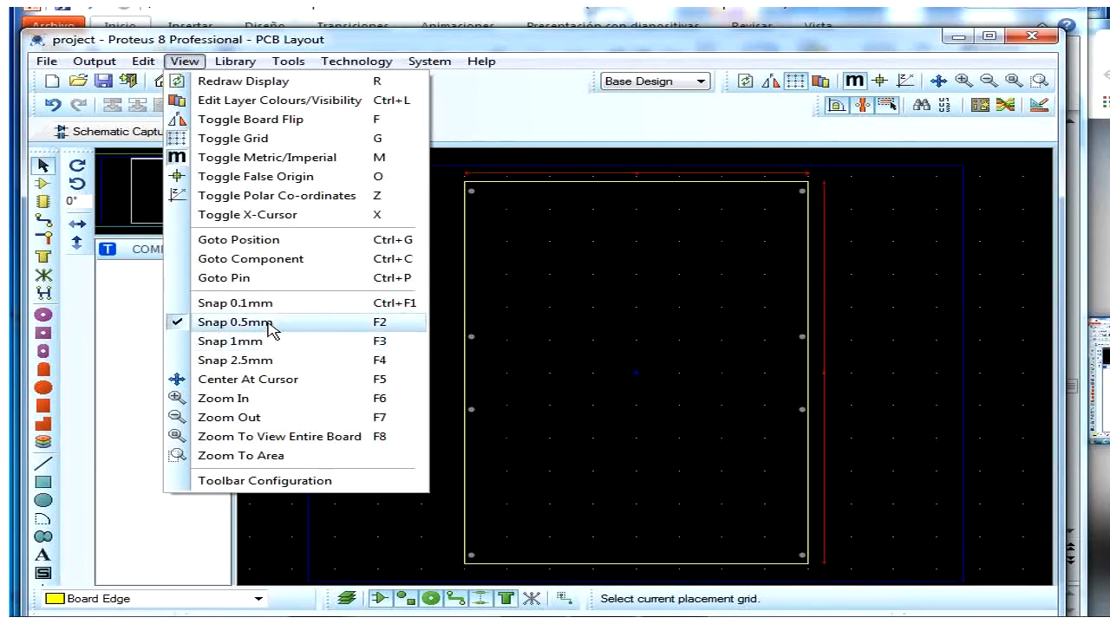
{"action": "left_click", "coordinate": [336, 309]}
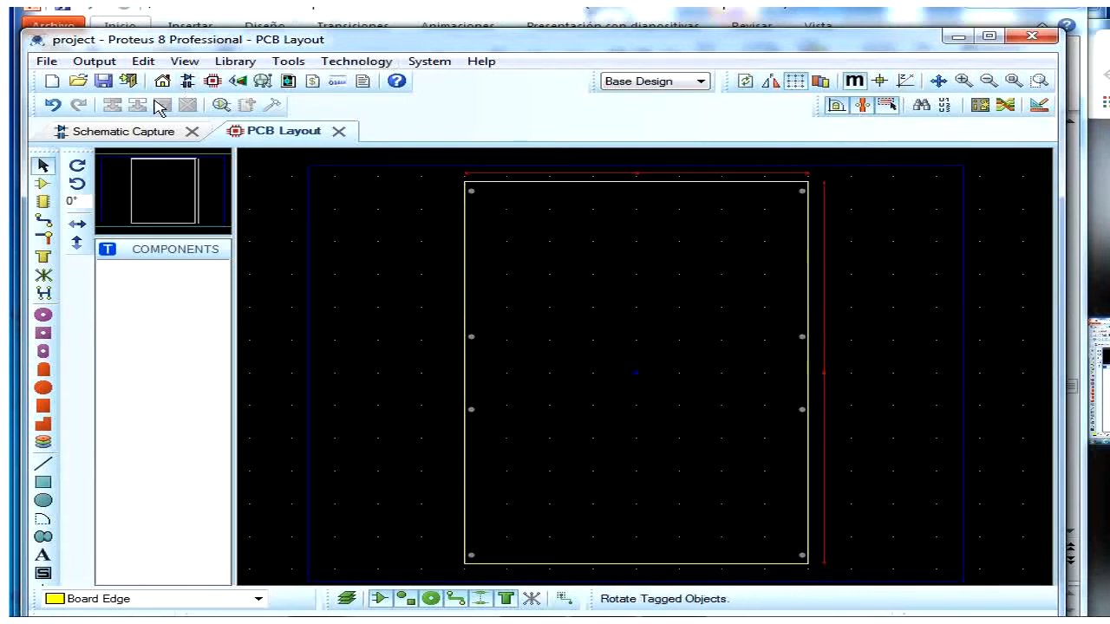
Step: Switch to the schematic in component mode and search the device library for "res"
{"action": "left_click", "coordinate": [125, 134]}
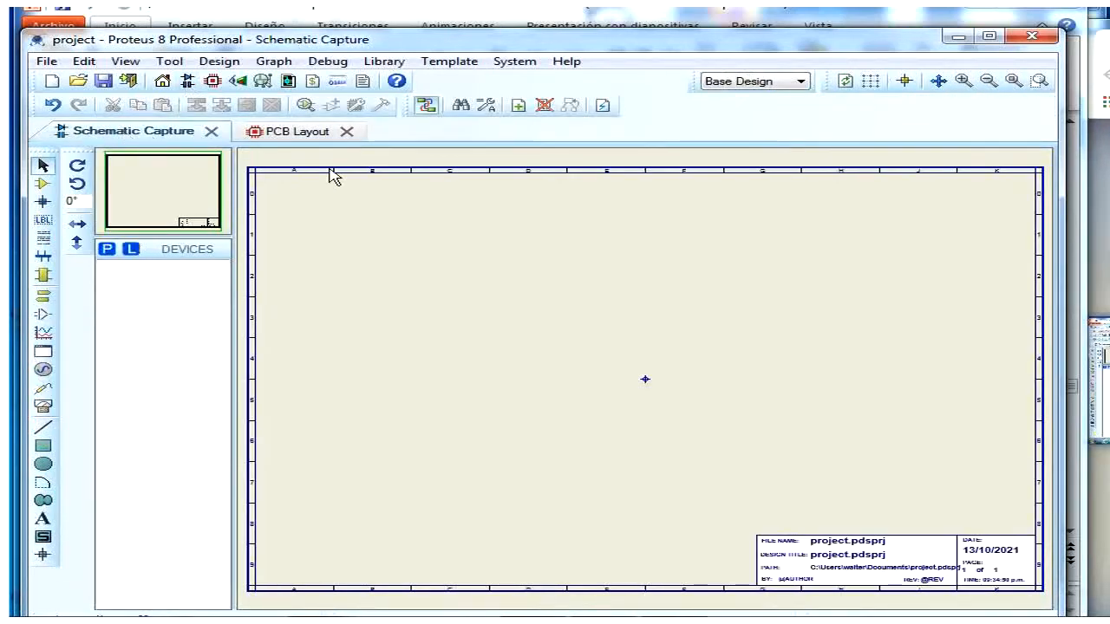
{"action": "left_click", "coordinate": [45, 189]}
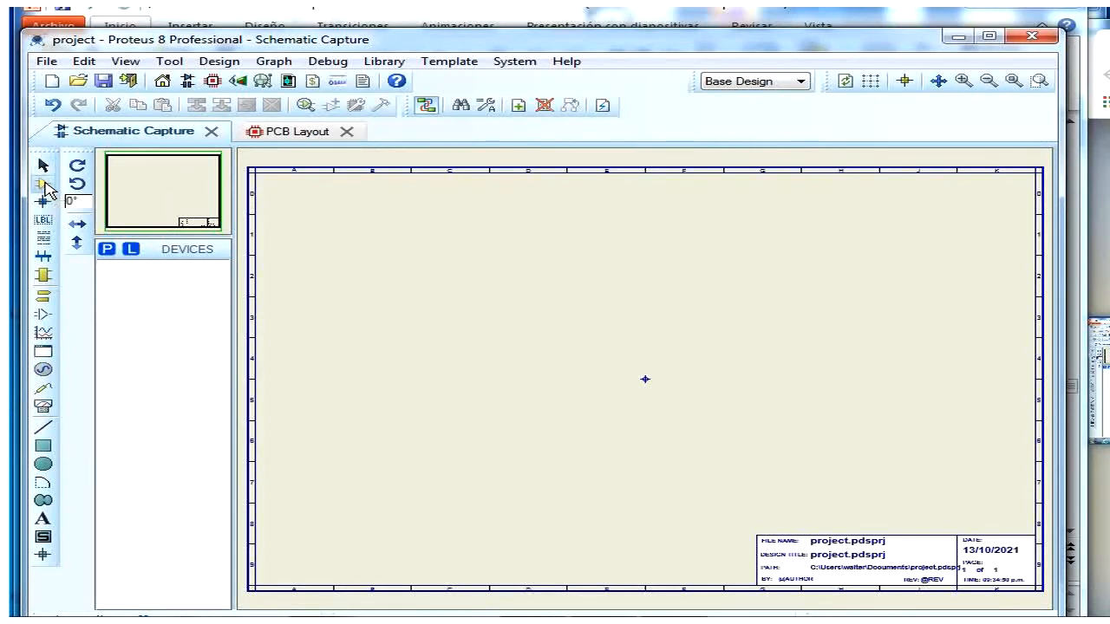
{"action": "left_click", "coordinate": [108, 249]}
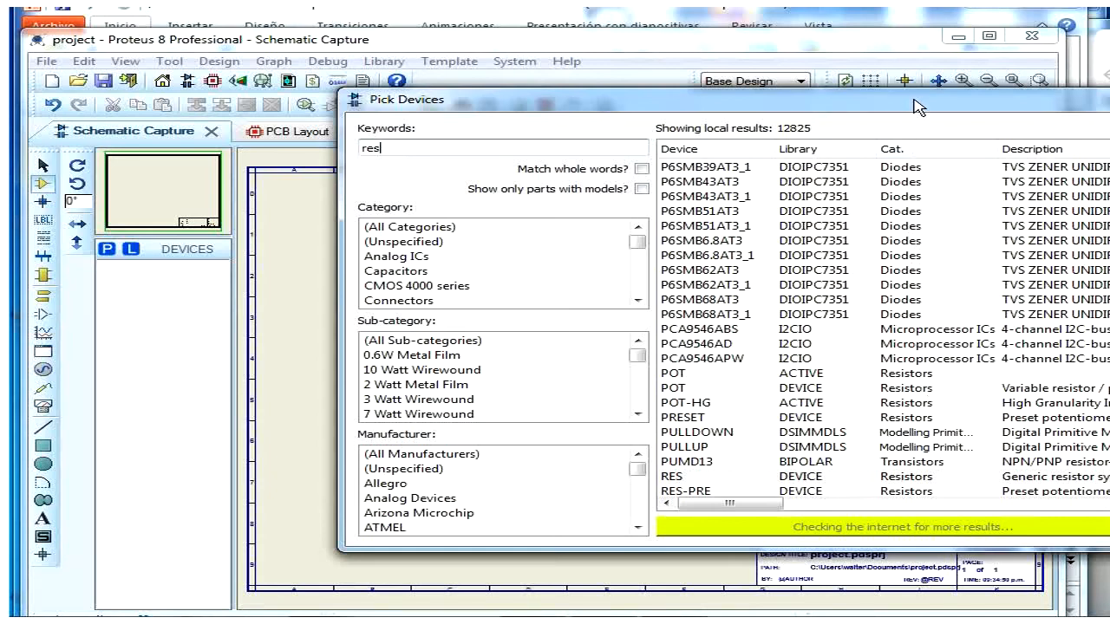
{"action": "left_click_drag", "start_coordinate": [891, 101], "coordinate": [847, 93]}
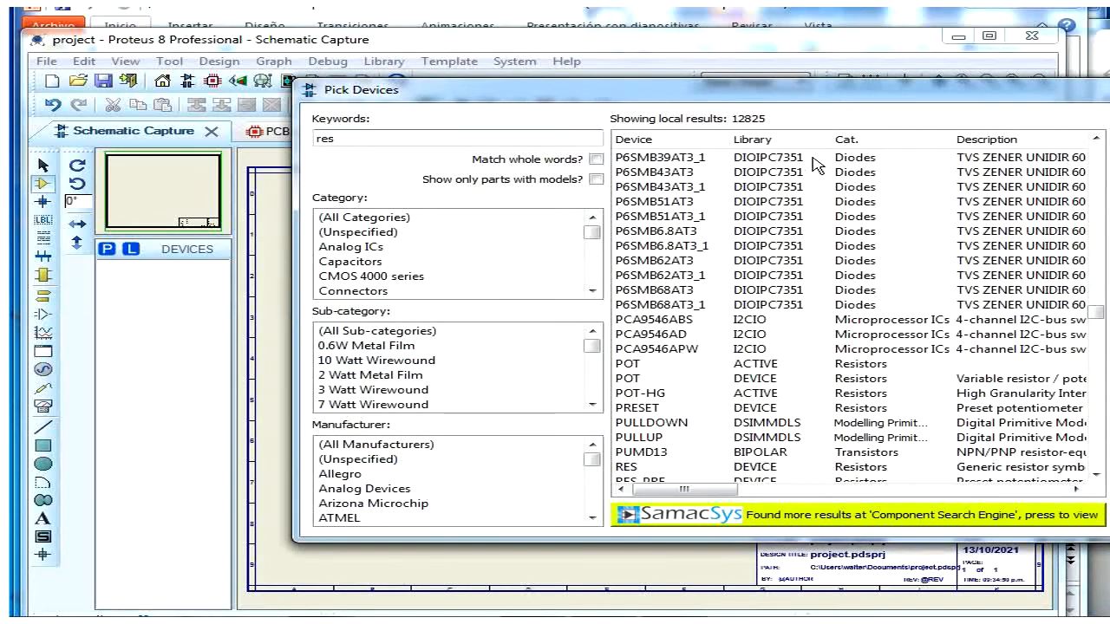
Step: Examine the devices found for "res", comparing the diode, microprocessor, potentiometer, pull-up and transistor entries
{"action": "left_click", "coordinate": [821, 218]}
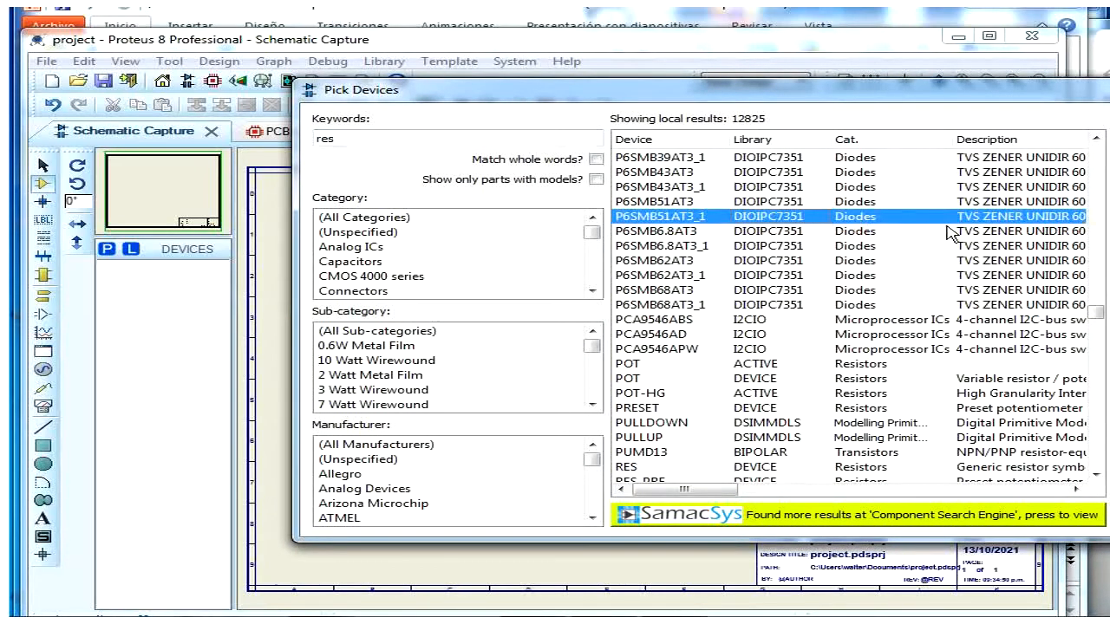
{"action": "left_click", "coordinate": [817, 320]}
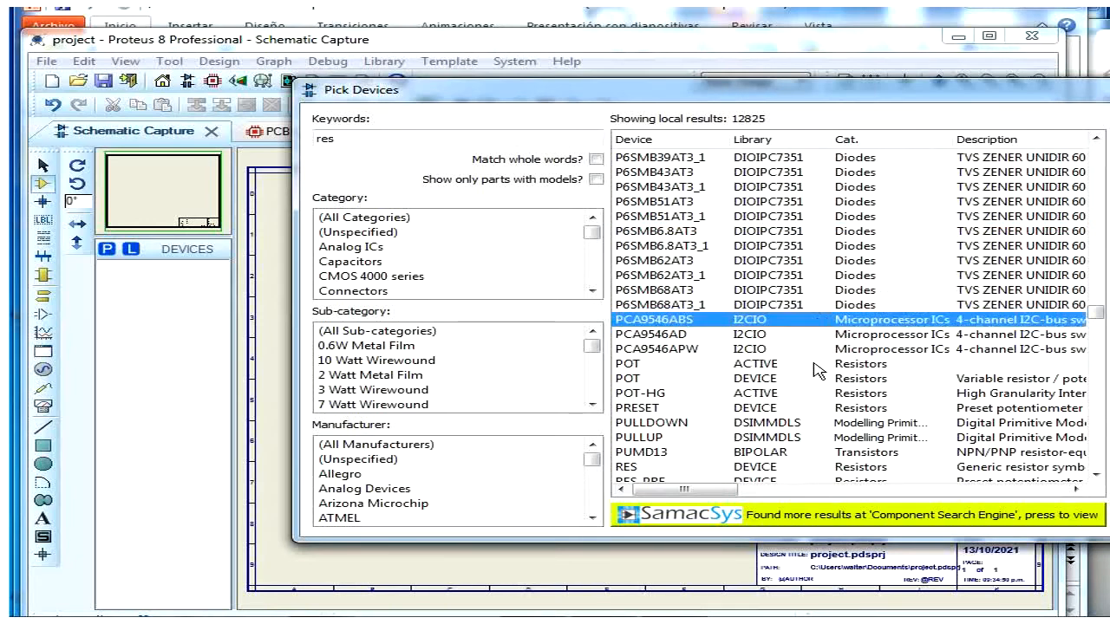
{"action": "left_click", "coordinate": [814, 363]}
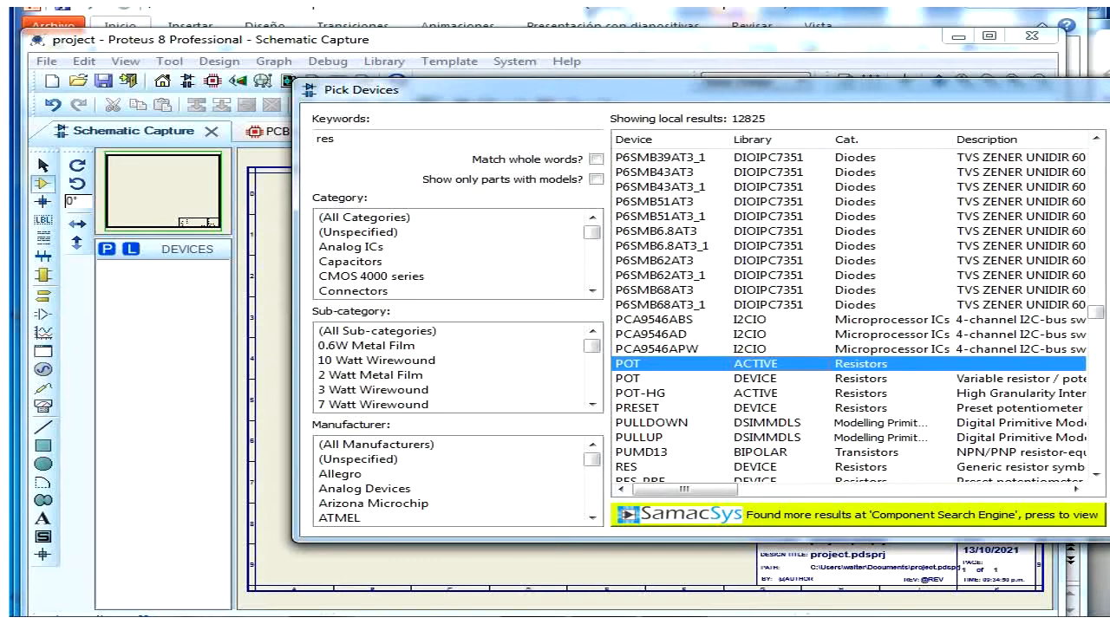
{"action": "key", "text": "Down"}
{"action": "key", "text": "Down"}
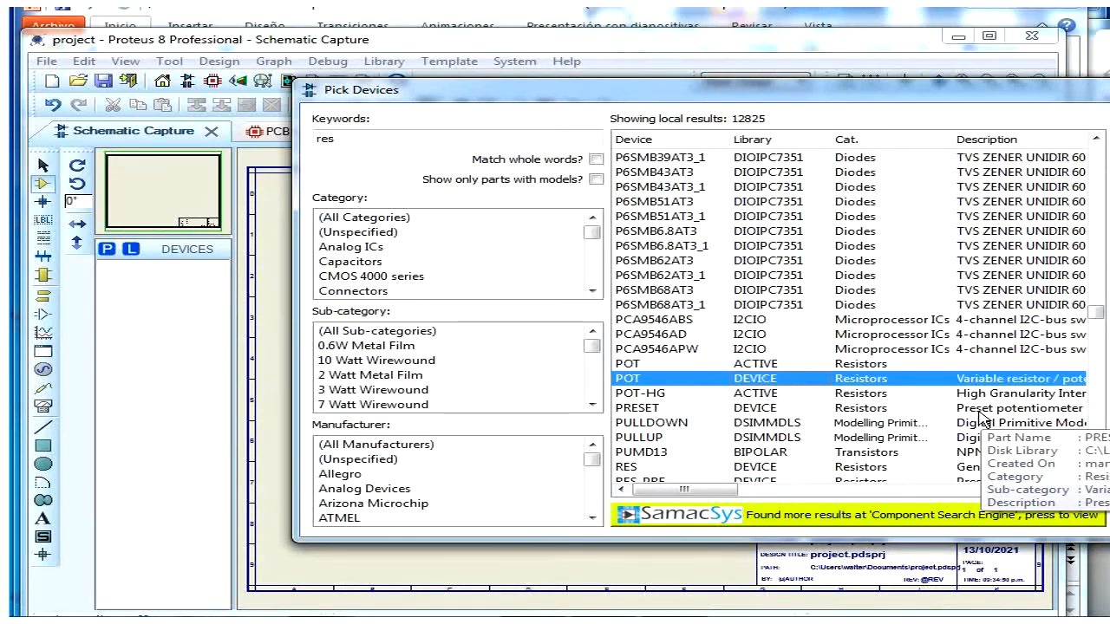
{"action": "key", "text": "Down"}
{"action": "key", "text": "Down"}
{"action": "key", "text": "Down"}
{"action": "key", "text": "Down"}
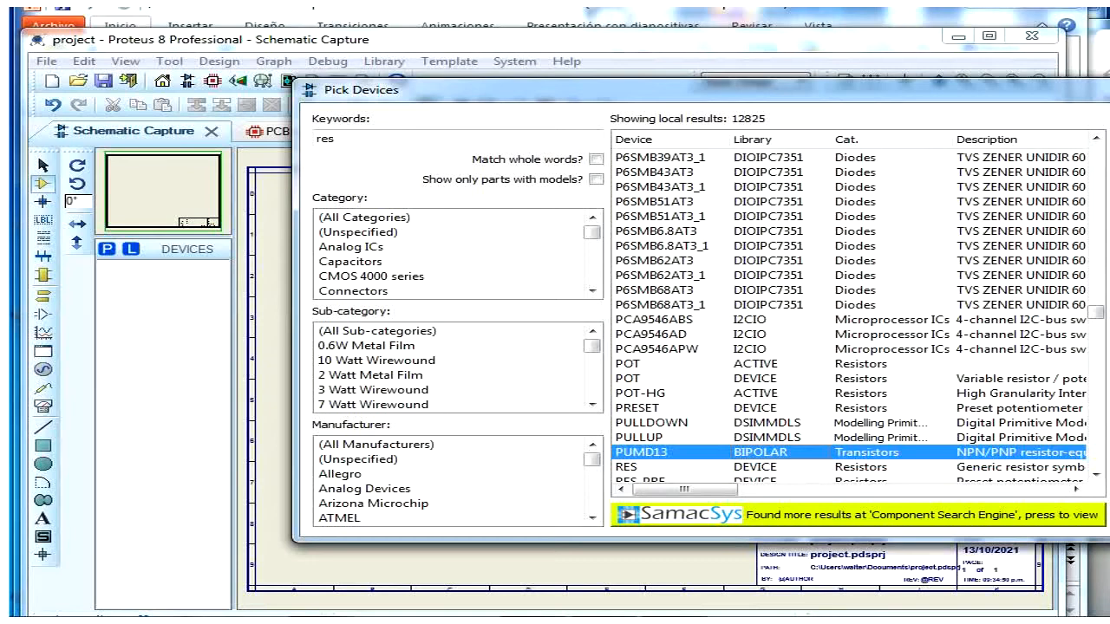
{"action": "key", "text": "Up"}
{"action": "key", "text": "Up"}
{"action": "key", "text": "Up"}
{"action": "key", "text": "Up"}
{"action": "key", "text": "Up"}
{"action": "key", "text": "Up"}
{"action": "key", "text": "Up"}
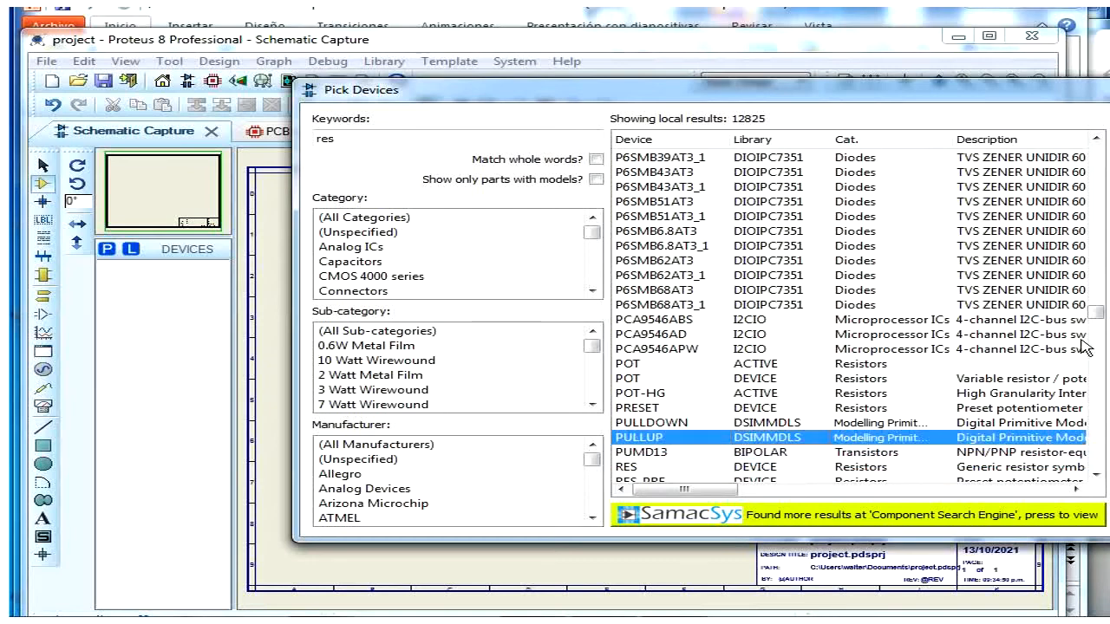
{"action": "key", "text": "Up"}
{"action": "key", "text": "Up"}
{"action": "key", "text": "Up"}
{"action": "key", "text": "Up"}
{"action": "key", "text": "Up"}
{"action": "key", "text": "Up"}
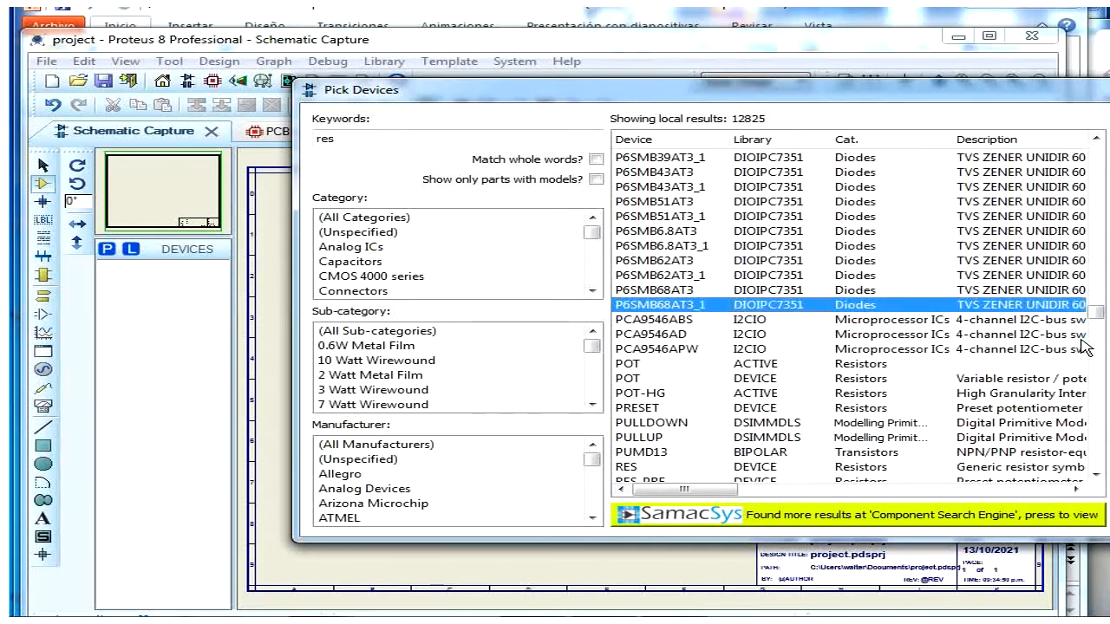
Step: Find the generic resistor RES in the DEVICE library and add it to the project's device list
{"action": "key", "text": "Down"}
{"action": "key", "text": "Down"}
{"action": "key", "text": "Down"}
{"action": "key", "text": "Down"}
{"action": "key", "text": "Down"}
{"action": "key", "text": "Down"}
{"action": "key", "text": "Down"}
{"action": "key", "text": "Down"}
{"action": "key", "text": "Down"}
{"action": "key", "text": "Down"}
{"action": "key", "text": "Down"}
{"action": "key", "text": "Down"}
{"action": "key", "text": "Down"}
{"action": "key", "text": "Down"}
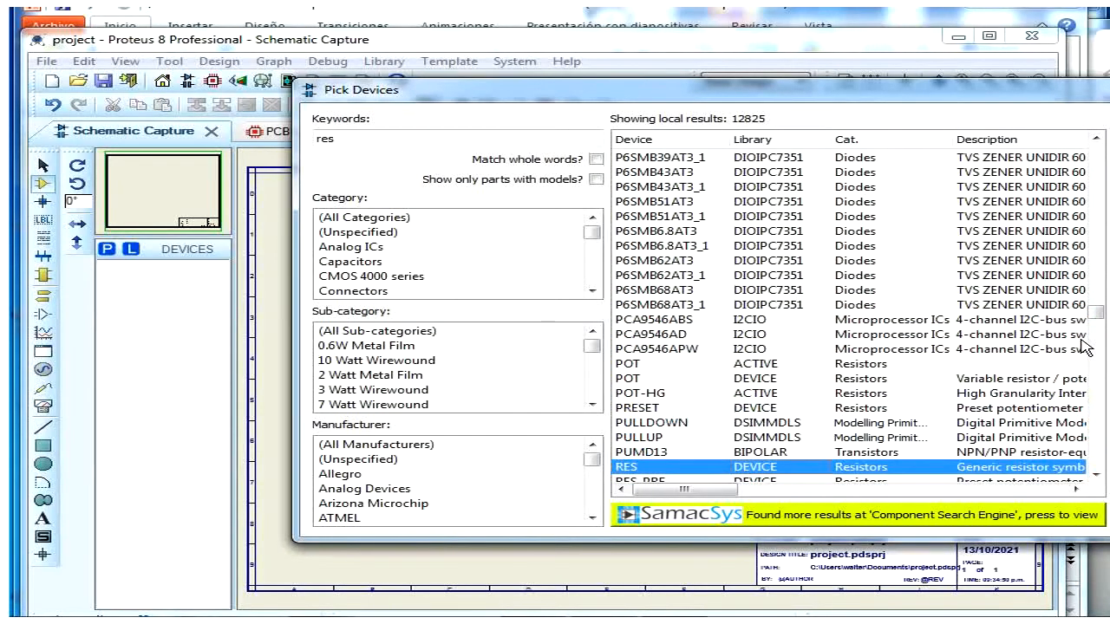
{"action": "double_click", "coordinate": [884, 469]}
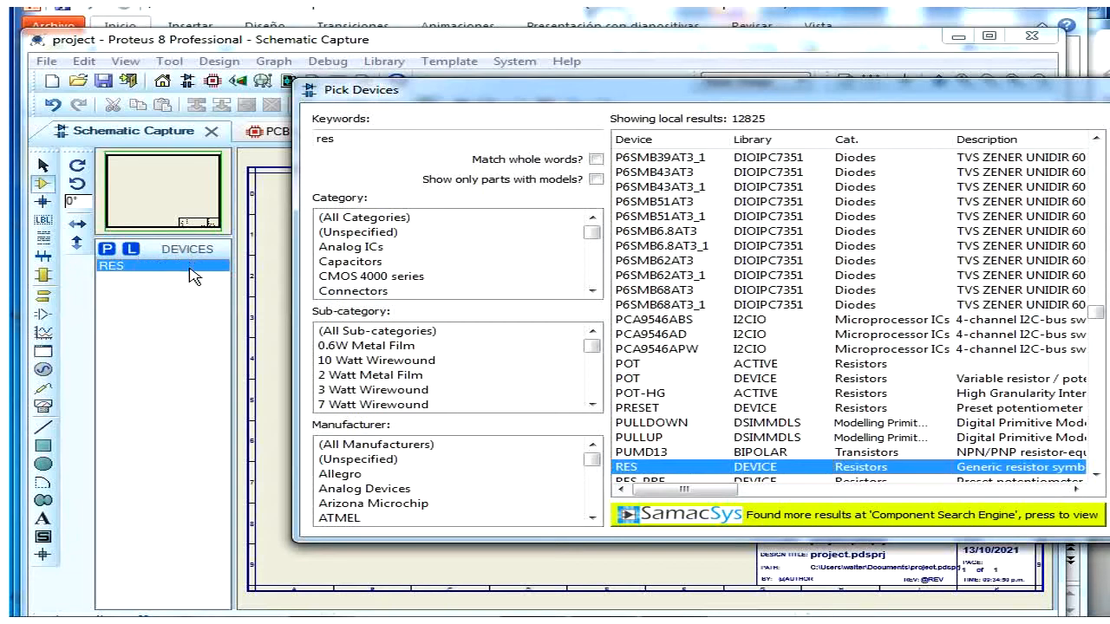
Step: Add the P6SMB62AT3 and P6SMB51AT3 diodes and the POT-HG potentiometer to the device list, and close the device picker
{"action": "left_click", "coordinate": [705, 260]}
{"action": "double_click", "coordinate": [718, 262]}
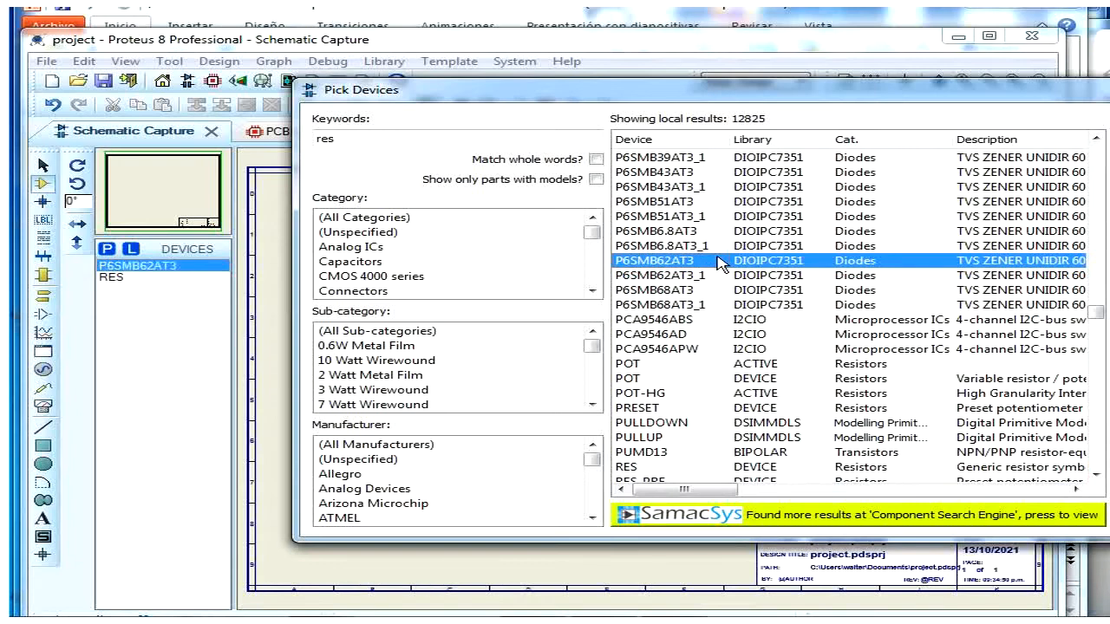
{"action": "double_click", "coordinate": [708, 201]}
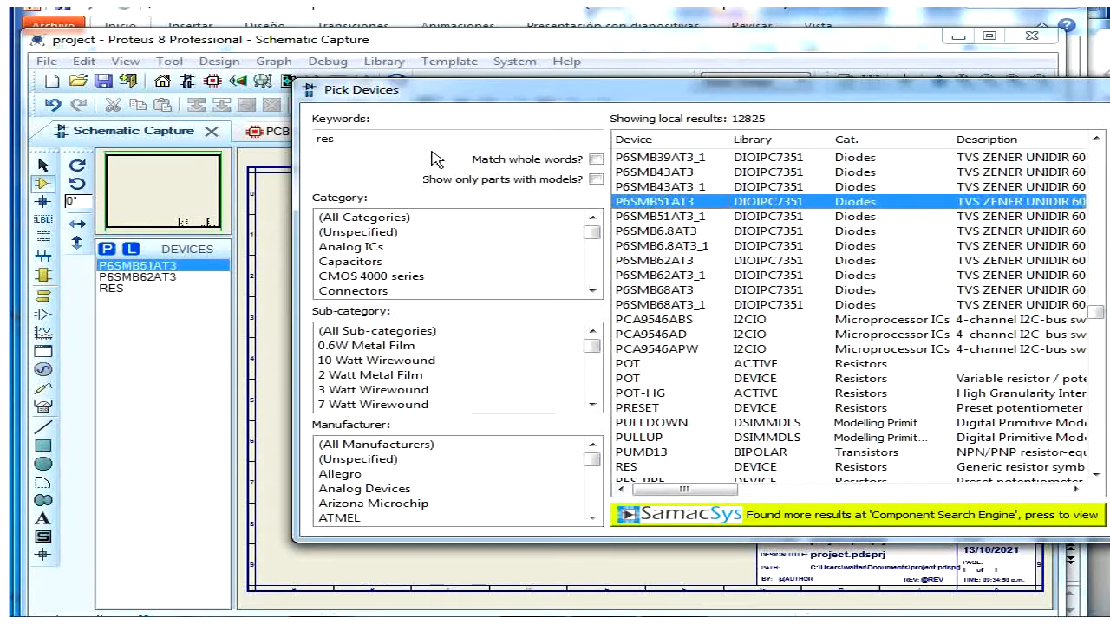
{"action": "double_click", "coordinate": [643, 395]}
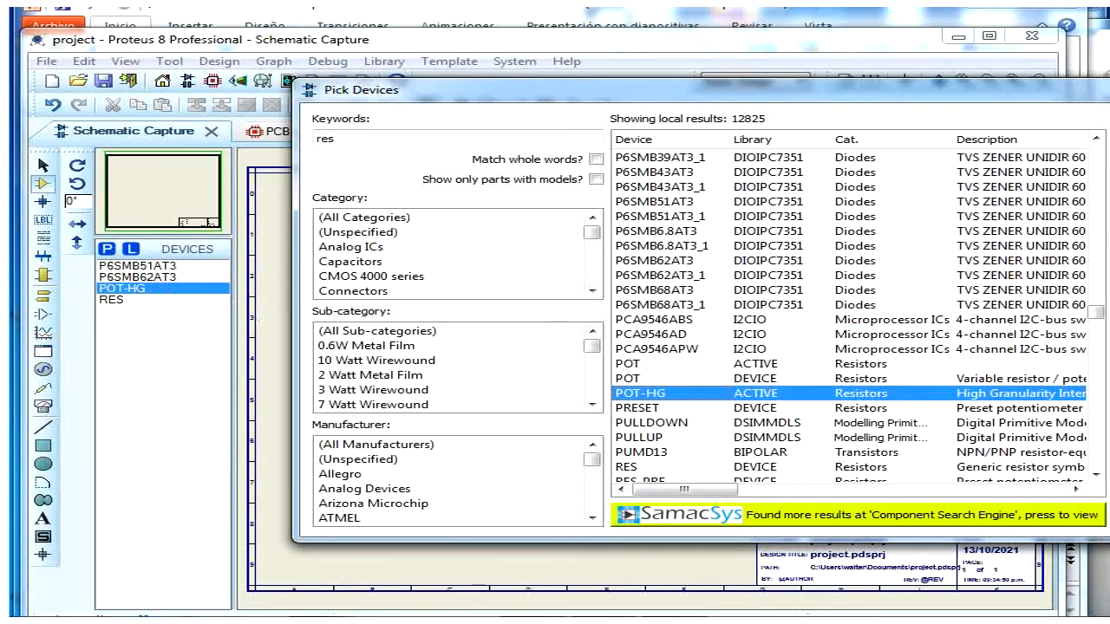
{"action": "left_click", "coordinate": [1108, 88]}
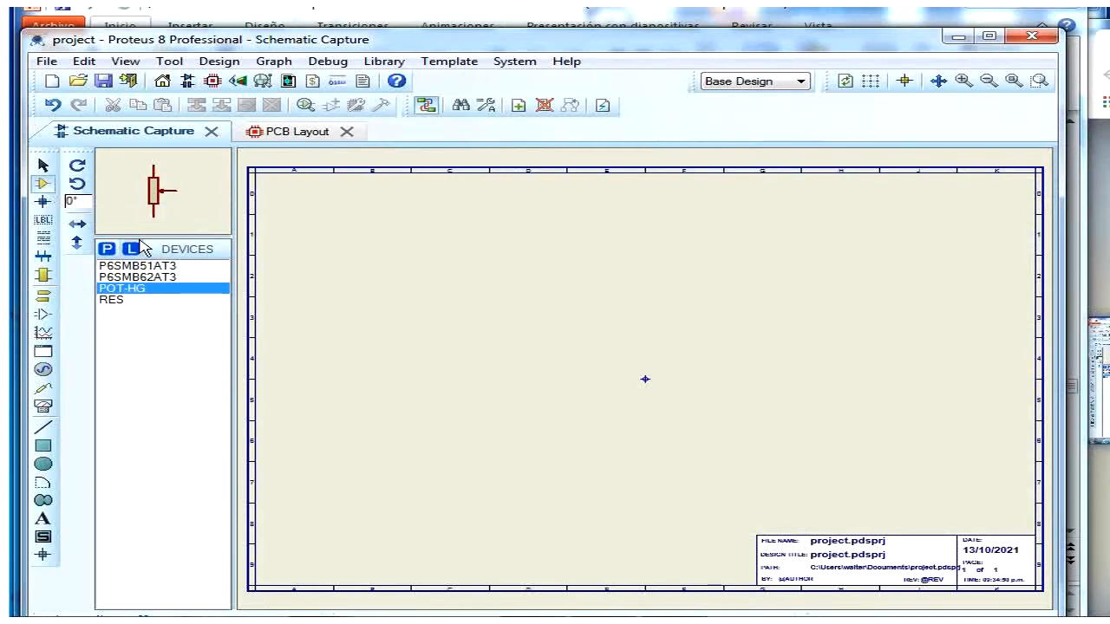
Step: Place a P6SMB51AT3 diode on the schematic sheet, above and slightly right of the sheet's centre
{"action": "left_click", "coordinate": [149, 266]}
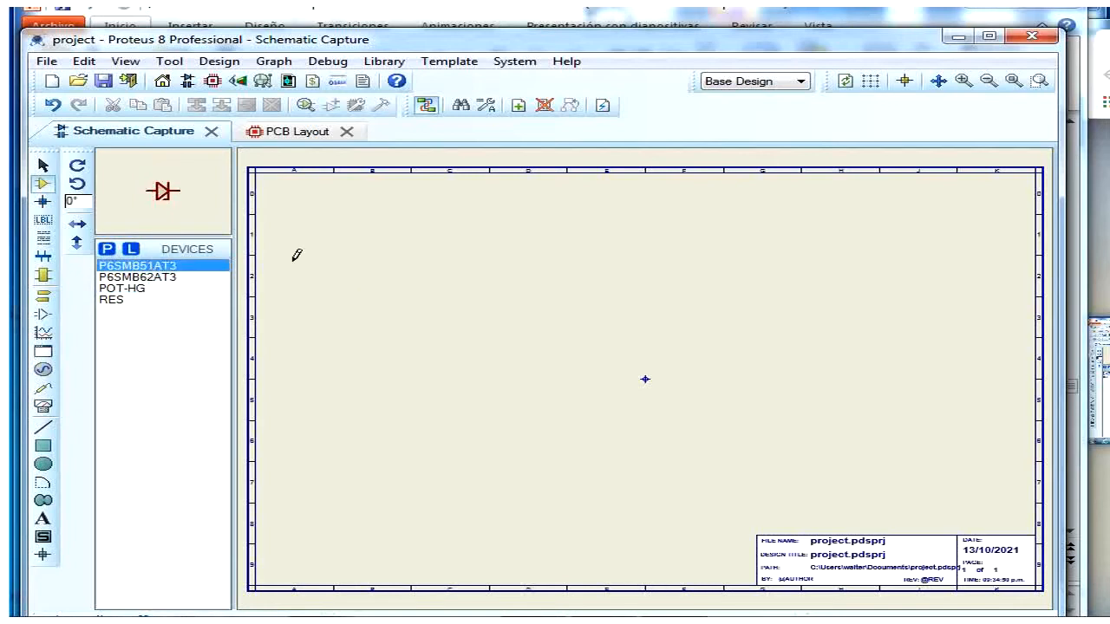
{"action": "left_click", "coordinate": [570, 269]}
{"action": "left_click", "coordinate": [689, 282]}
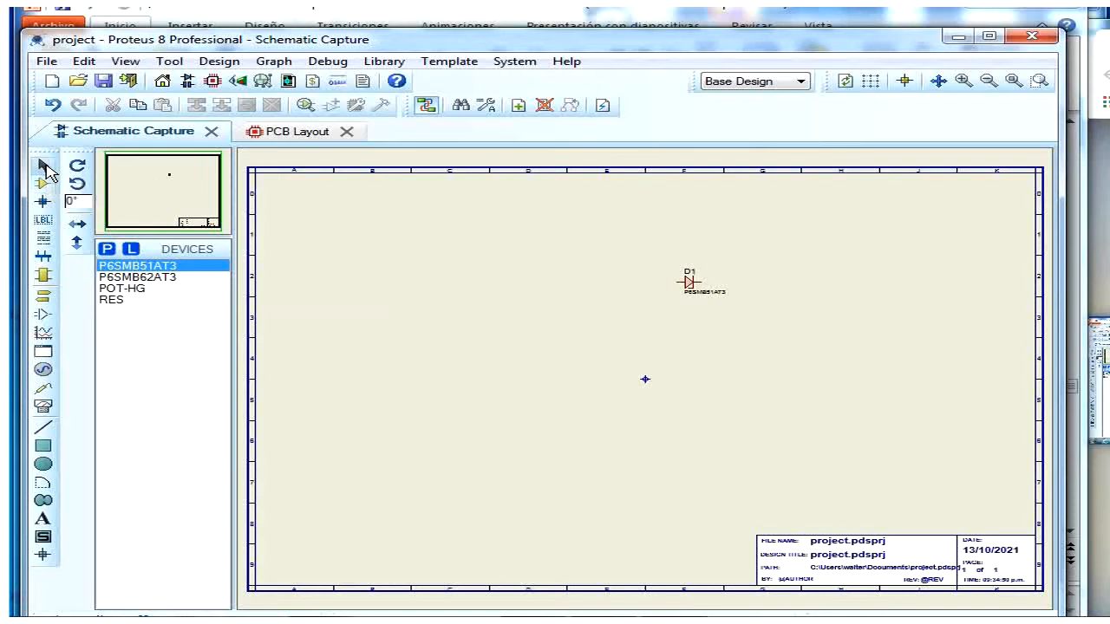
Step: Rotate the placed P6SMB51AT3 diode clockwise and deselect it
{"action": "left_click", "coordinate": [694, 285]}
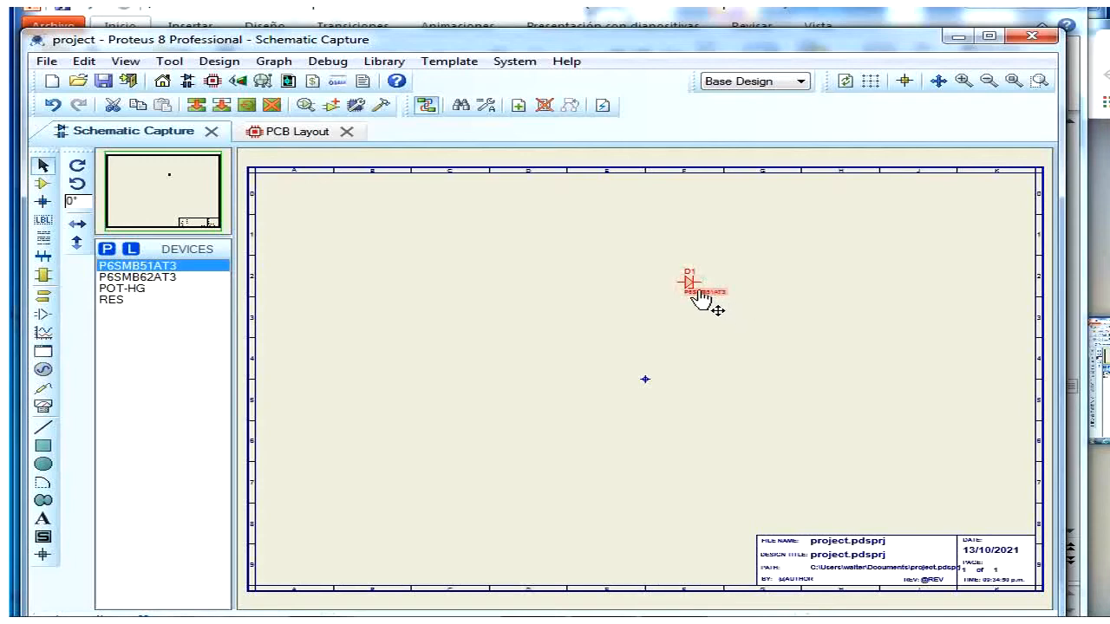
{"action": "right_click", "coordinate": [701, 298]}
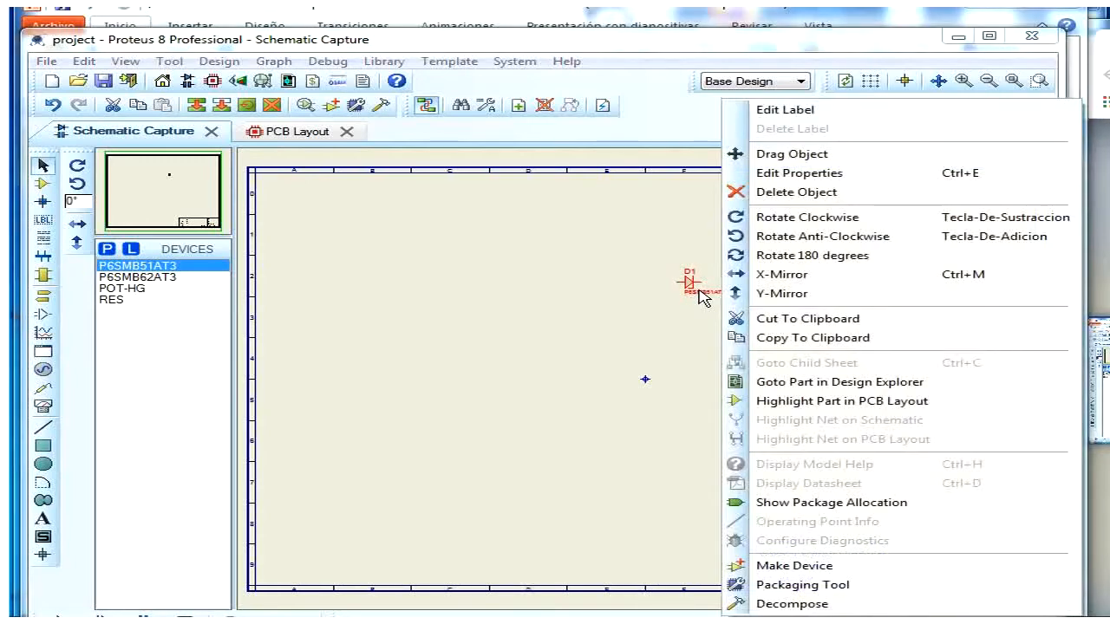
{"action": "left_click", "coordinate": [783, 220]}
{"action": "left_click", "coordinate": [750, 304]}
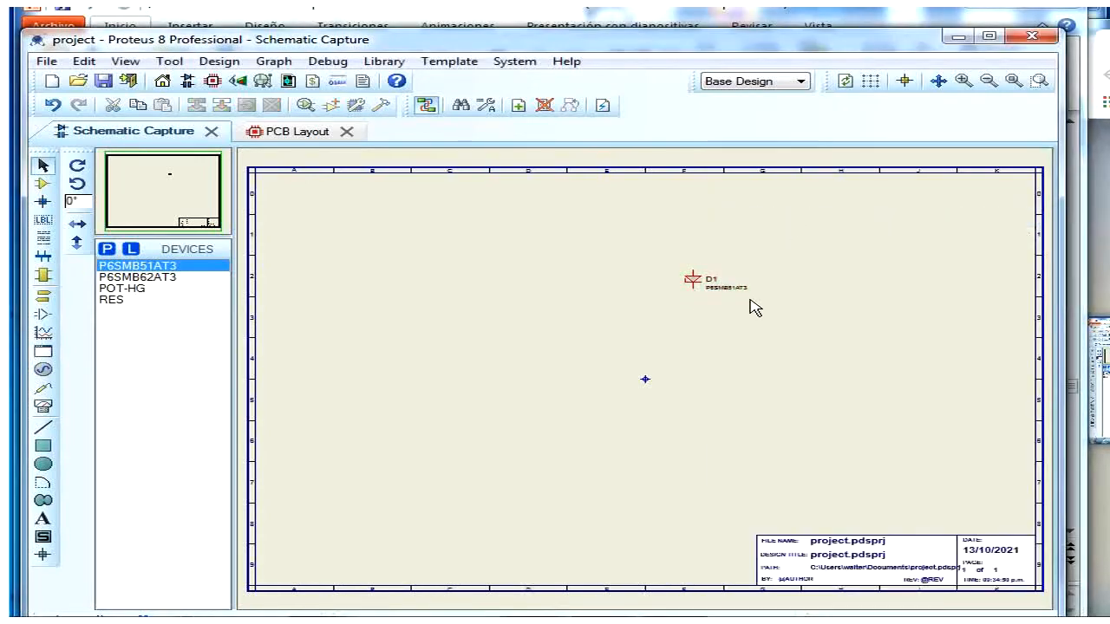
Step: Review the component properties of diode D1, and leave them without changes
{"action": "left_click", "coordinate": [695, 286]}
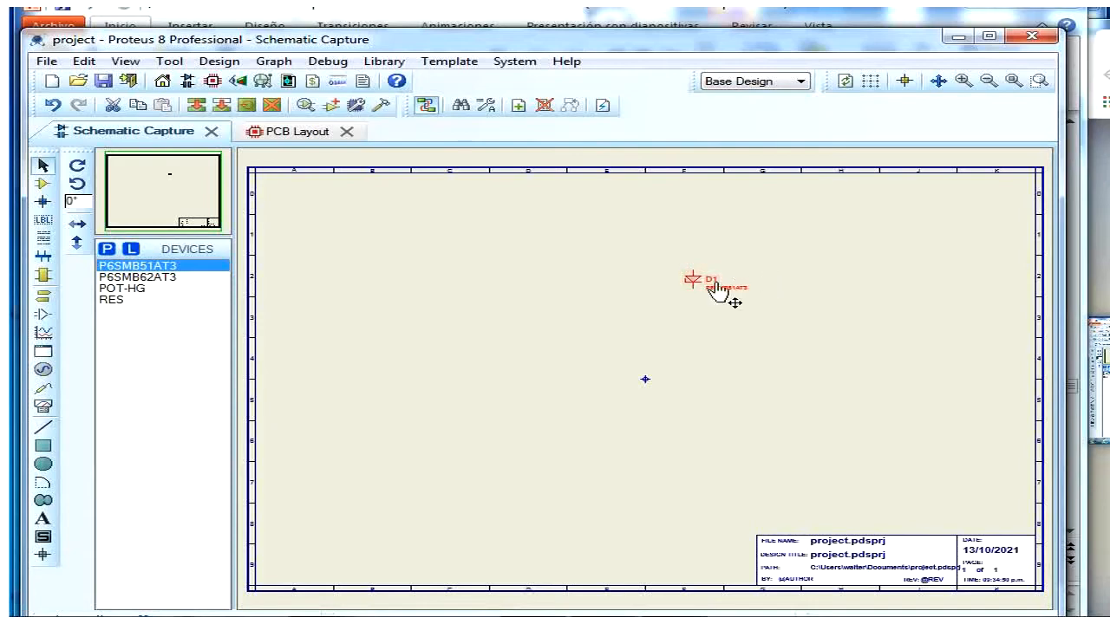
{"action": "left_click", "coordinate": [694, 288]}
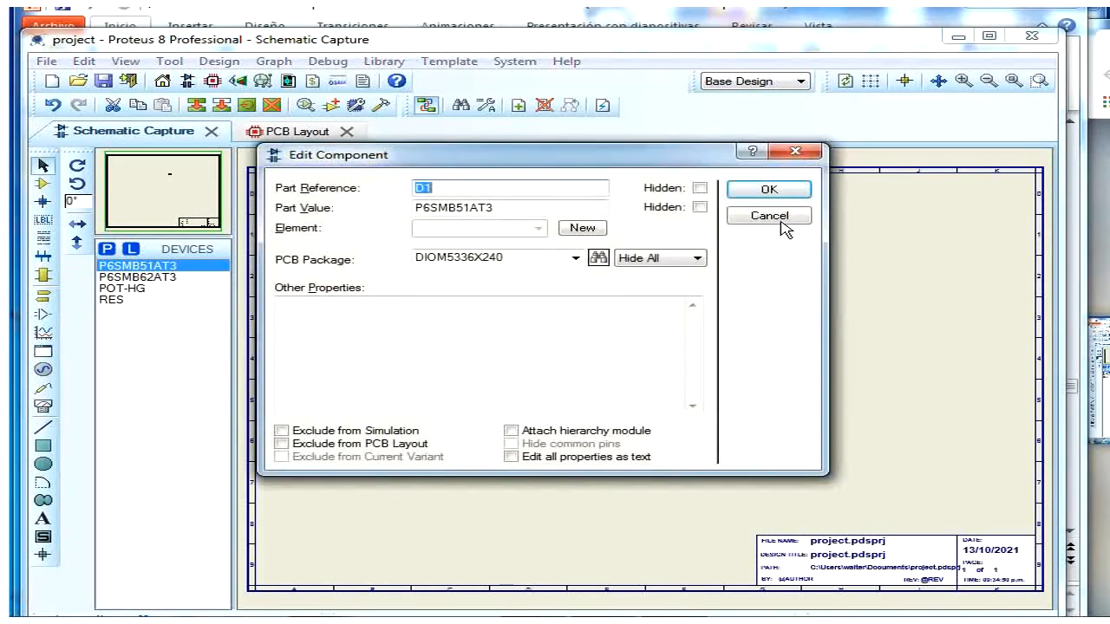
{"action": "left_click", "coordinate": [768, 216]}
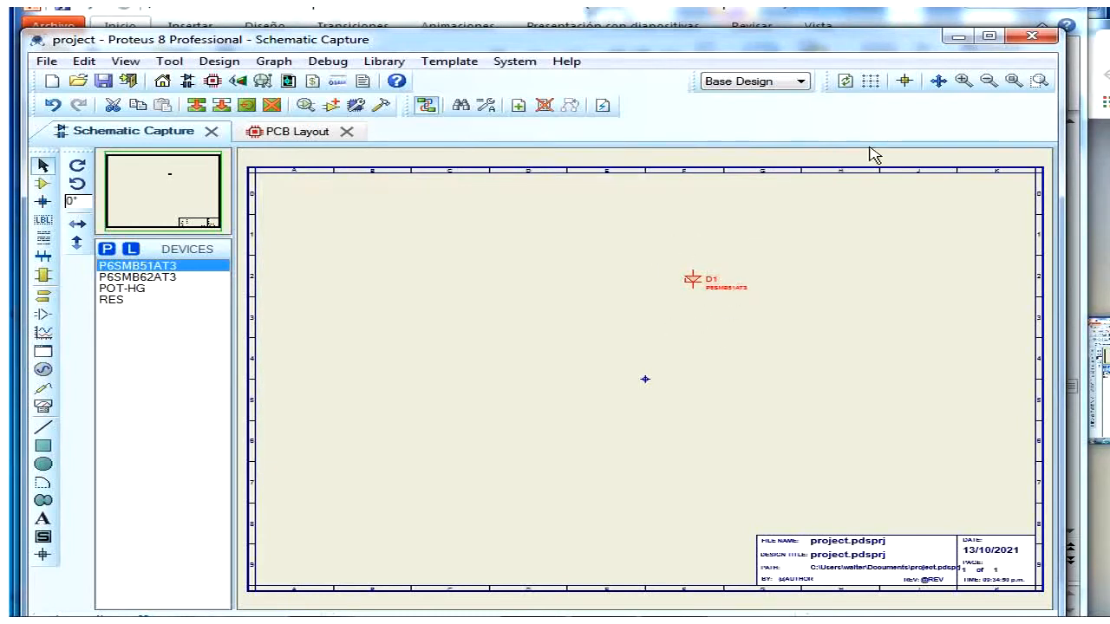
Step: Zoom to the area around diode D1, and zoom back out to the entire sheet
{"action": "left_click", "coordinate": [1040, 82]}
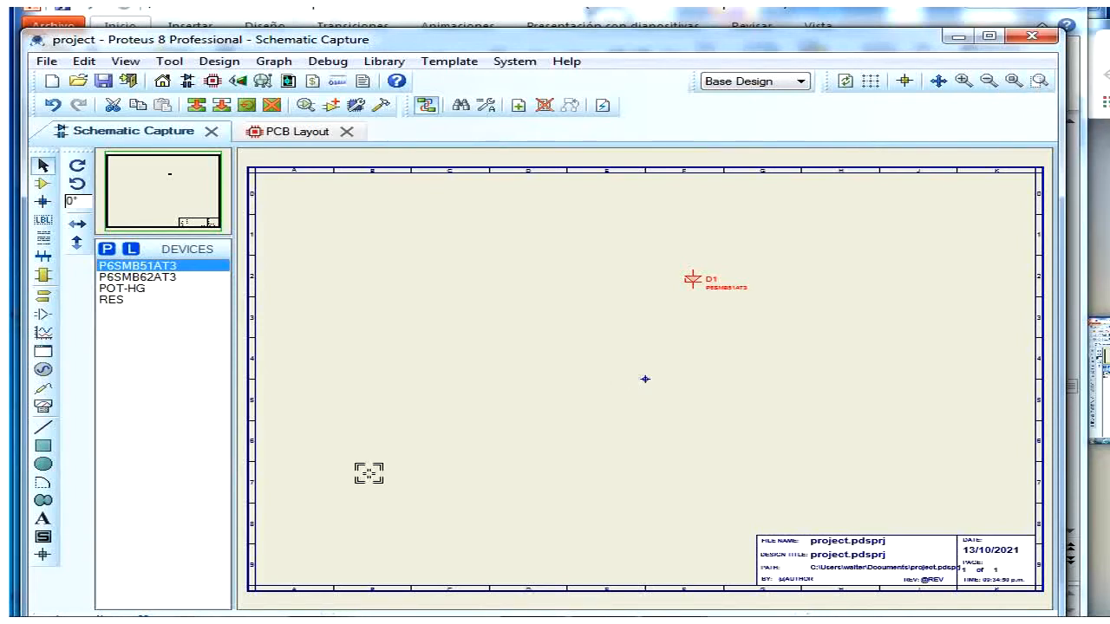
{"action": "left_click_drag", "start_coordinate": [590, 222], "coordinate": [865, 348]}
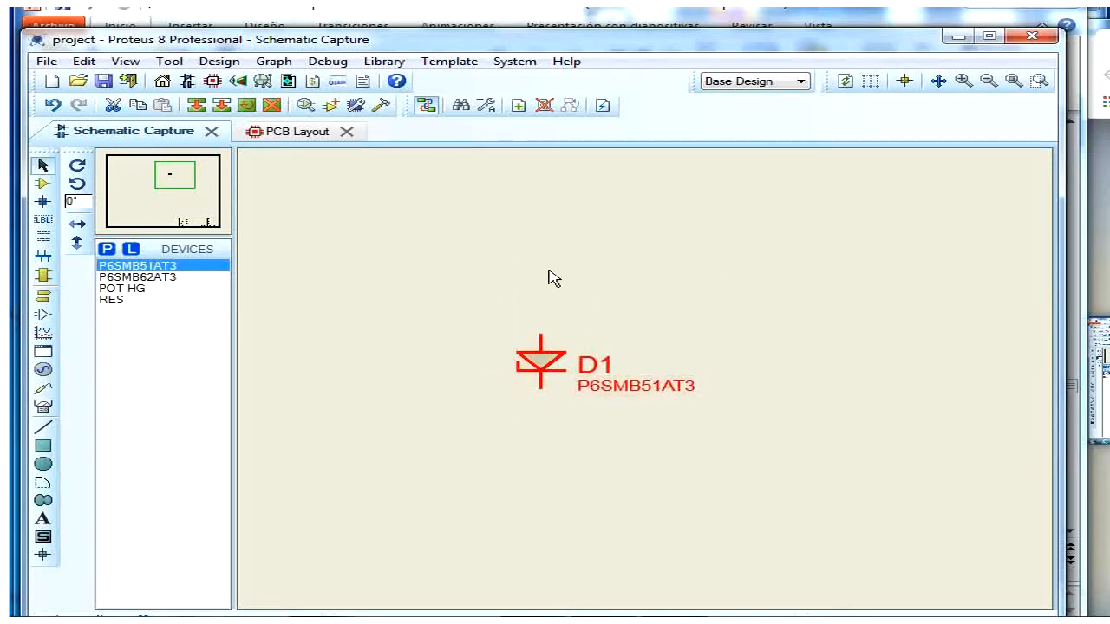
{"action": "left_click", "coordinate": [987, 83]}
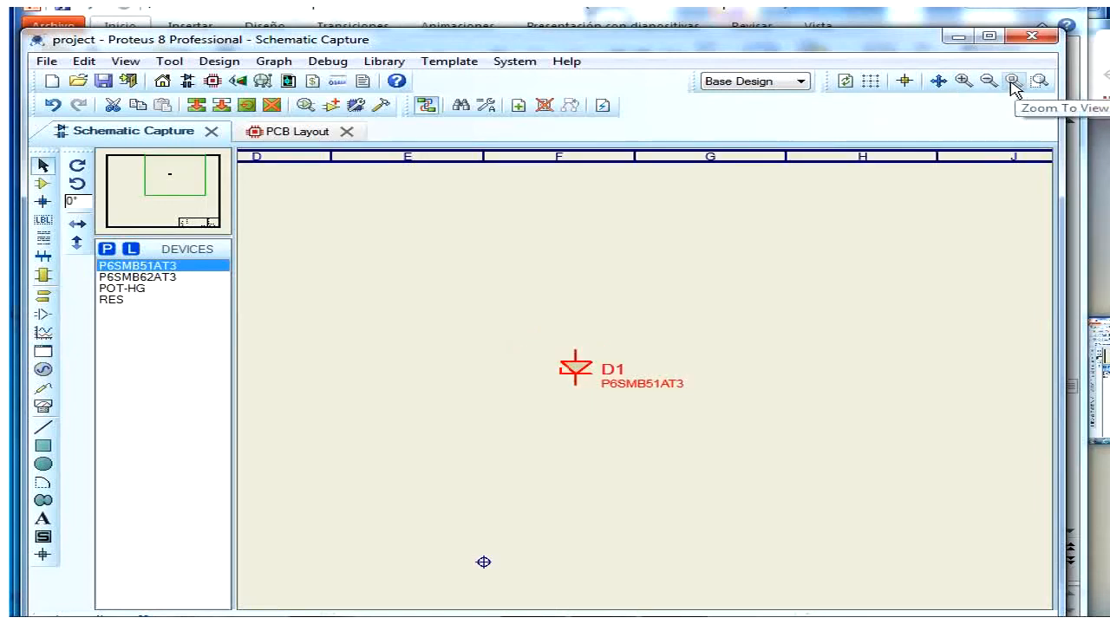
{"action": "left_click", "coordinate": [988, 83]}
{"action": "left_click", "coordinate": [1012, 82]}
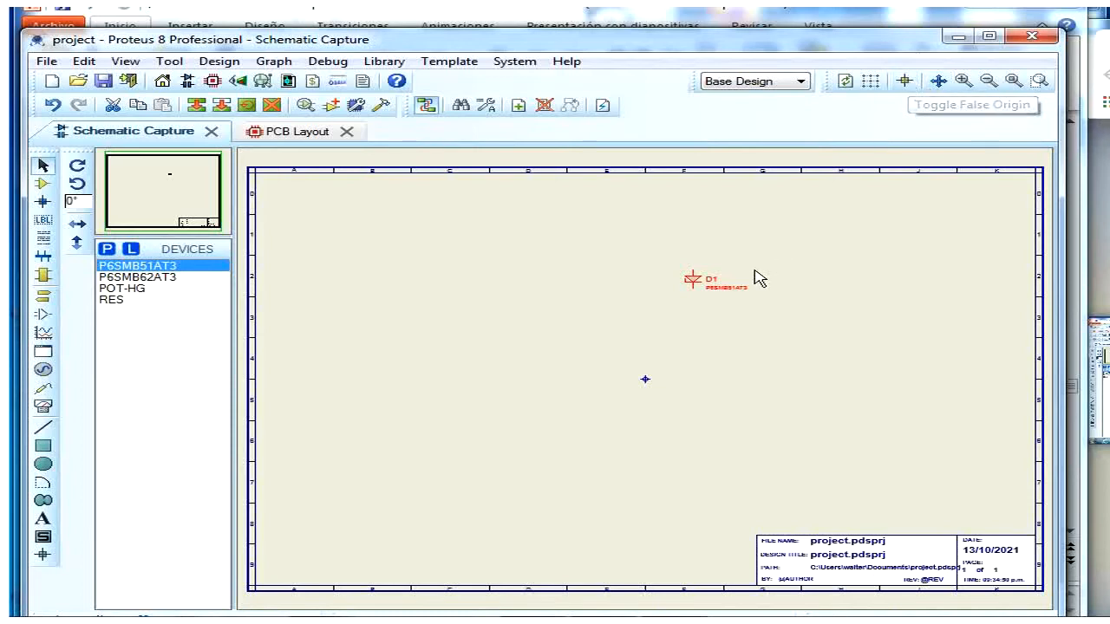
Step: Re-centre the schematic view on several different points around the sheet, using its edges and the area near diode D1
{"action": "left_click", "coordinate": [938, 81]}
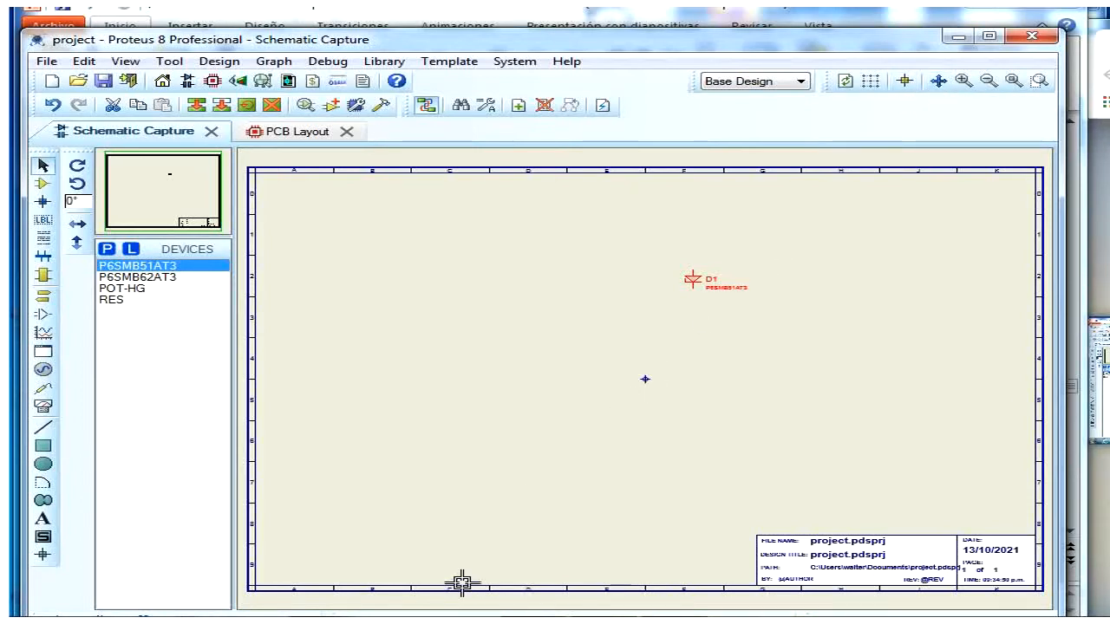
{"action": "left_click", "coordinate": [684, 318]}
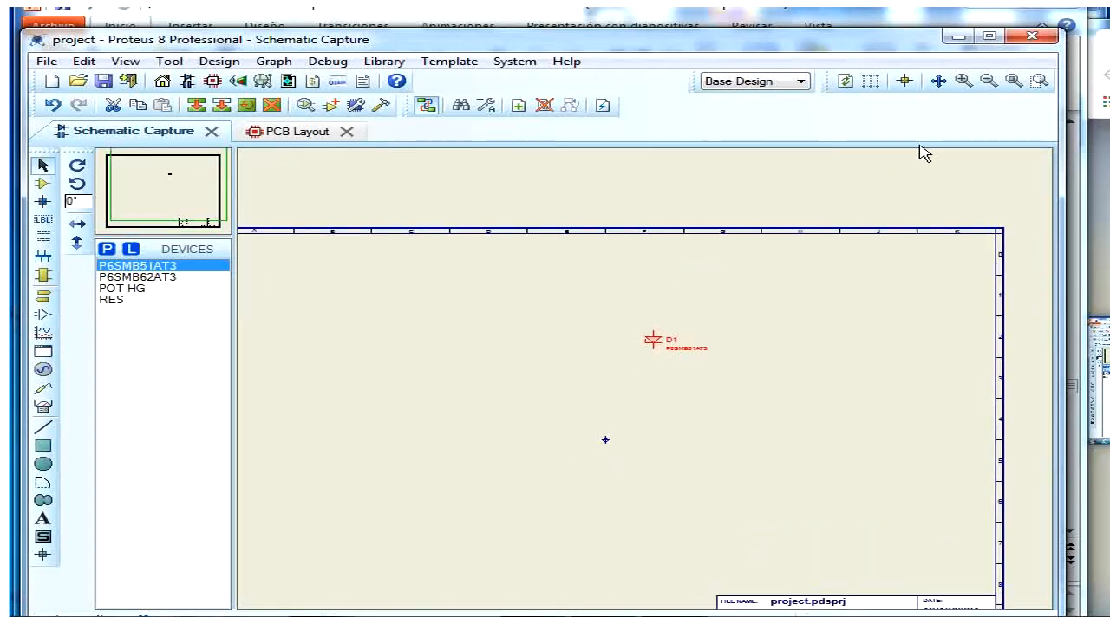
{"action": "left_click", "coordinate": [938, 81]}
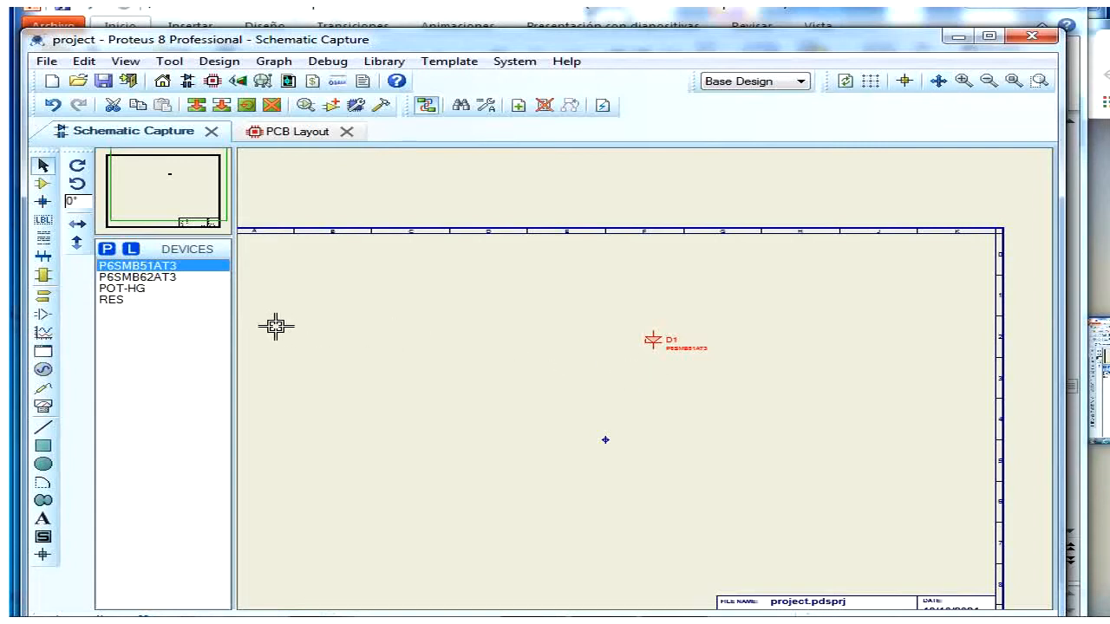
{"action": "left_click", "coordinate": [243, 323]}
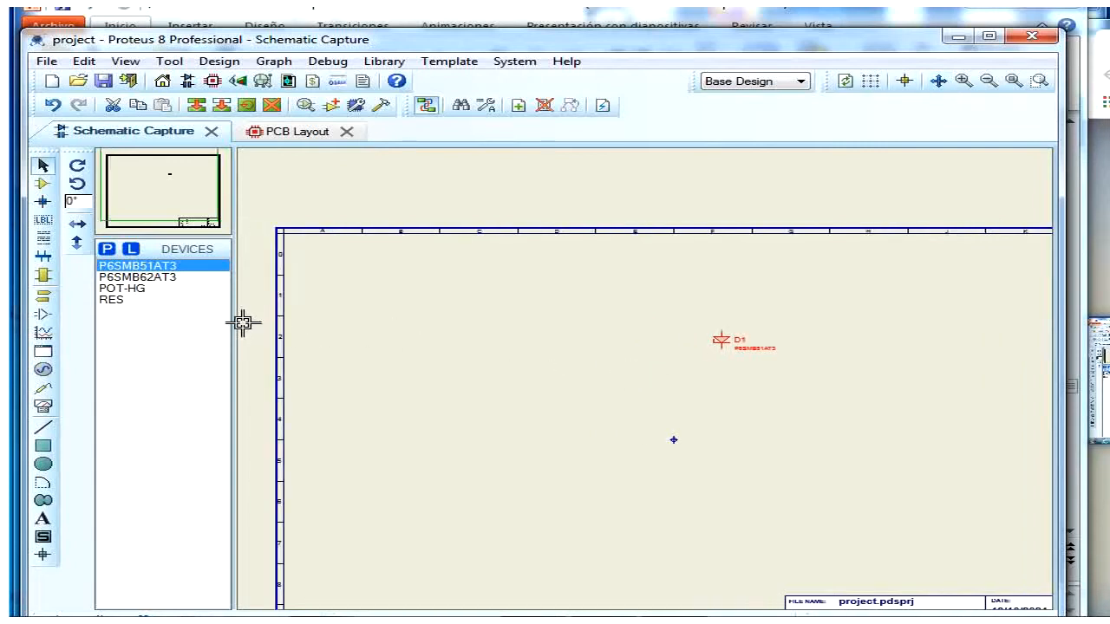
{"action": "left_click", "coordinate": [1010, 303]}
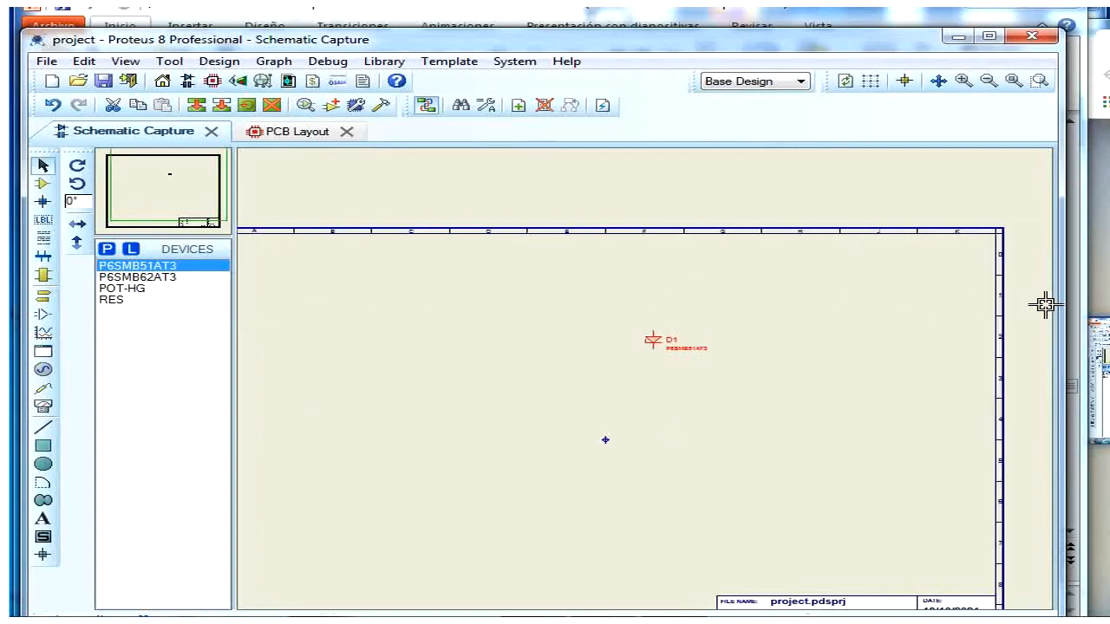
{"action": "left_click", "coordinate": [902, 153]}
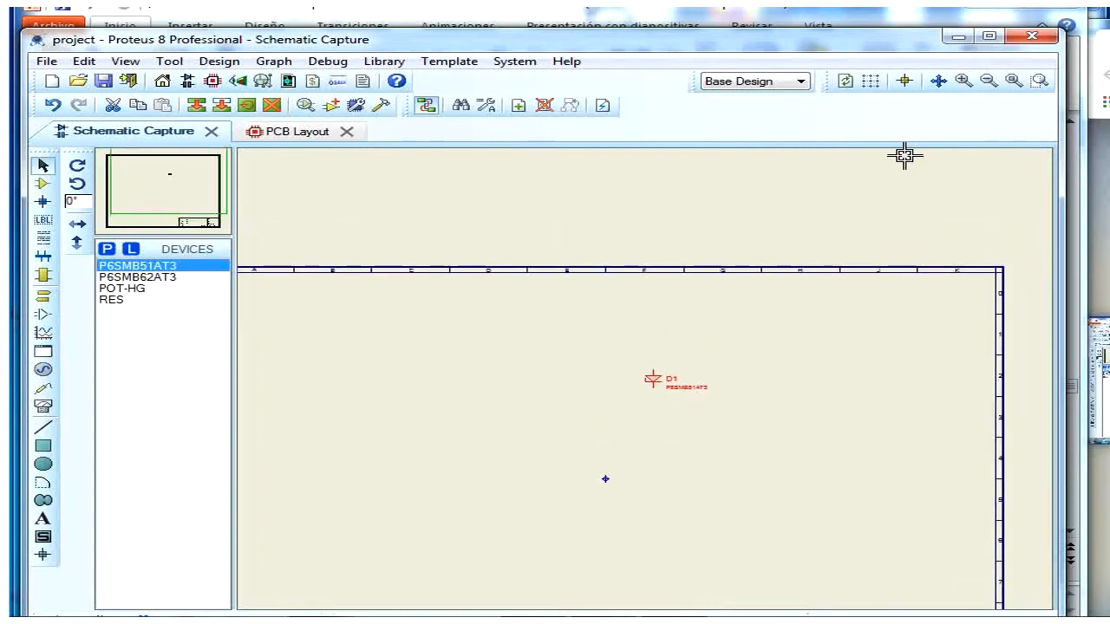
{"action": "left_click", "coordinate": [863, 598]}
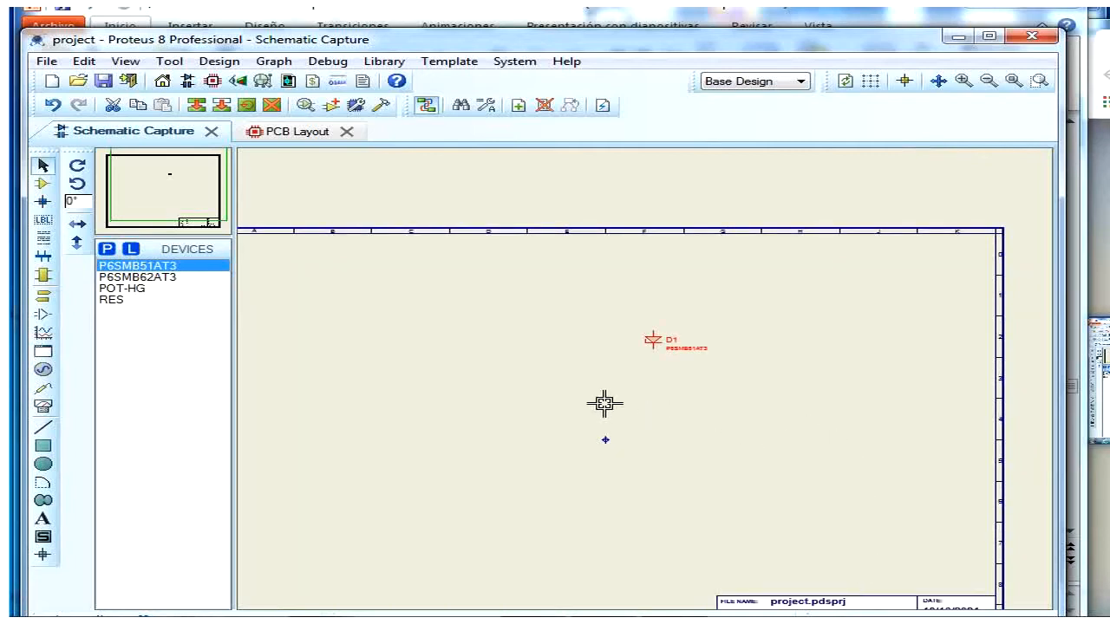
{"action": "left_click", "coordinate": [752, 268]}
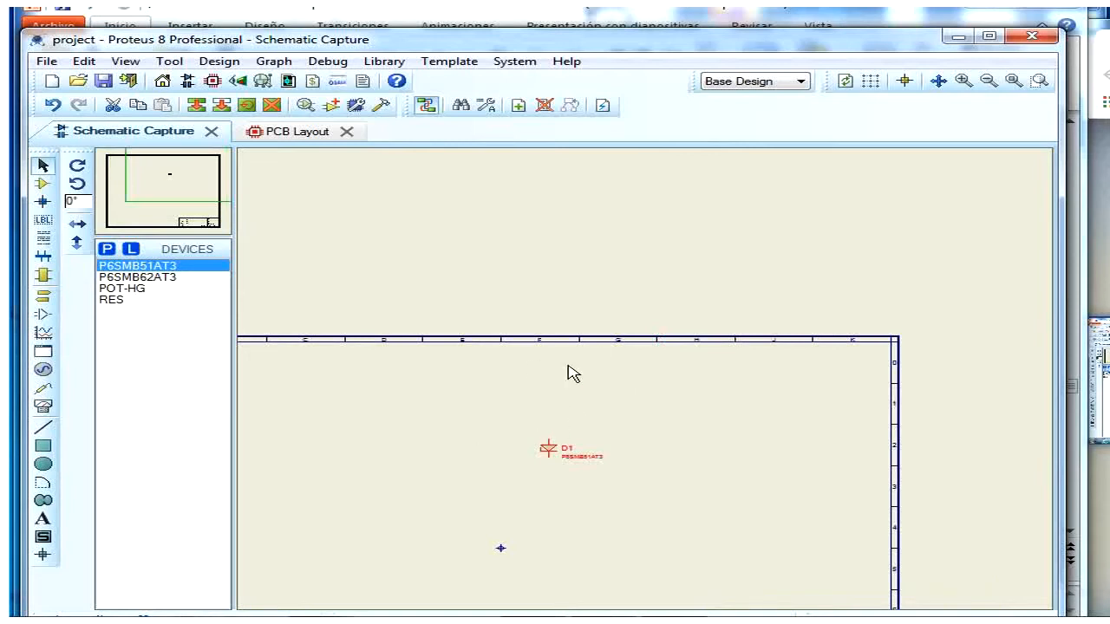
Step: Zoom to a window around diode D1, and zoom out until the whole sheet fits with space around it
{"action": "left_click", "coordinate": [1039, 81]}
{"action": "left_click_drag", "start_coordinate": [445, 366], "coordinate": [732, 531]}
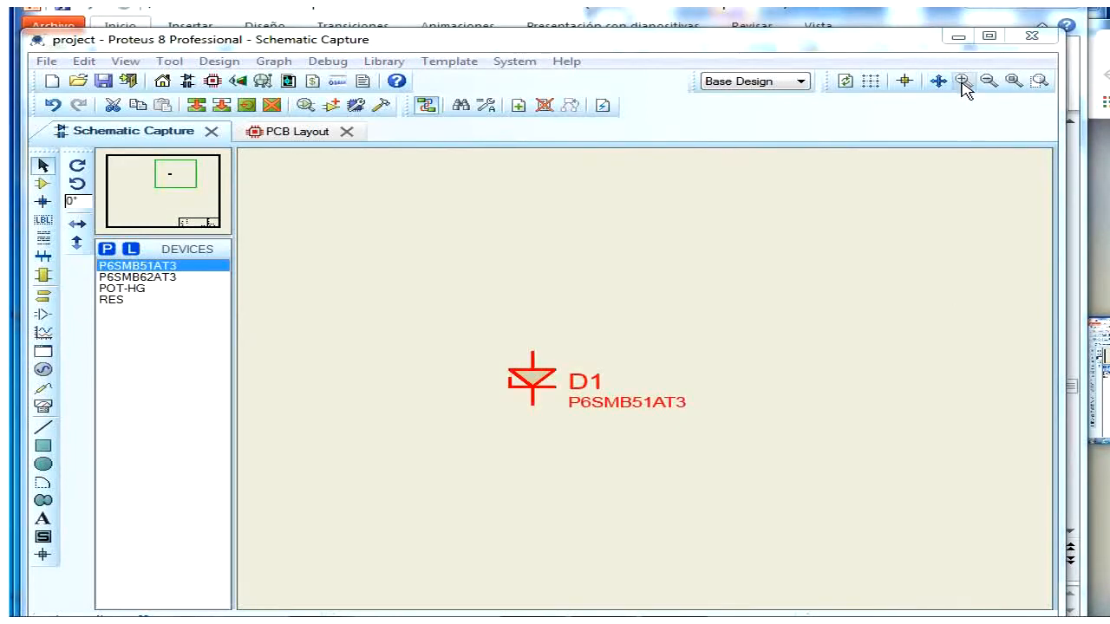
{"action": "left_click", "coordinate": [988, 82]}
{"action": "left_click", "coordinate": [987, 81]}
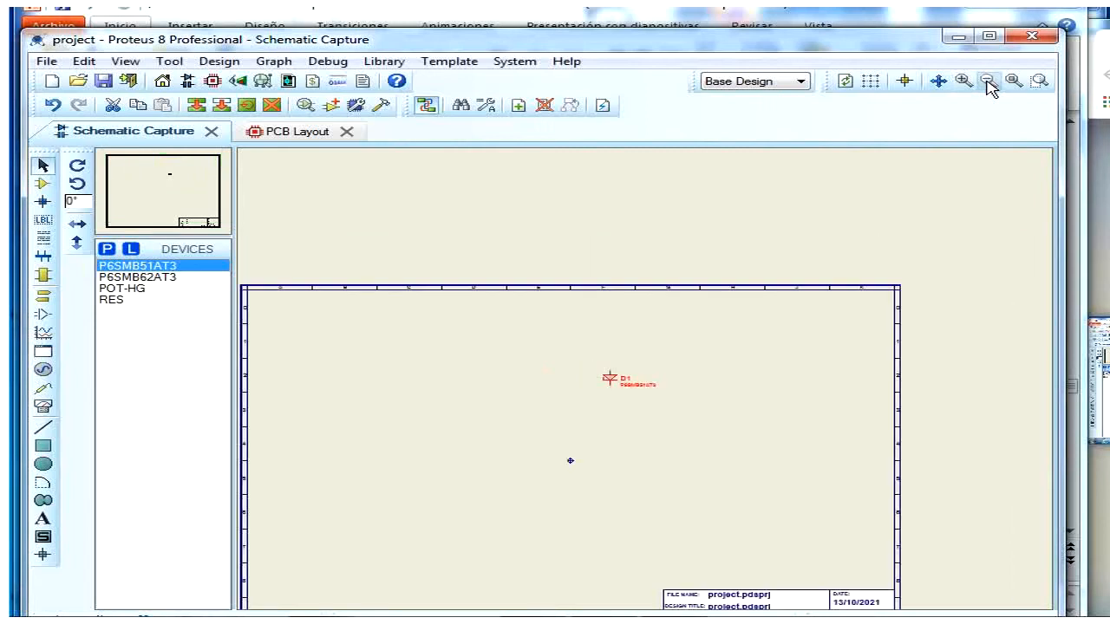
{"action": "left_click", "coordinate": [988, 81]}
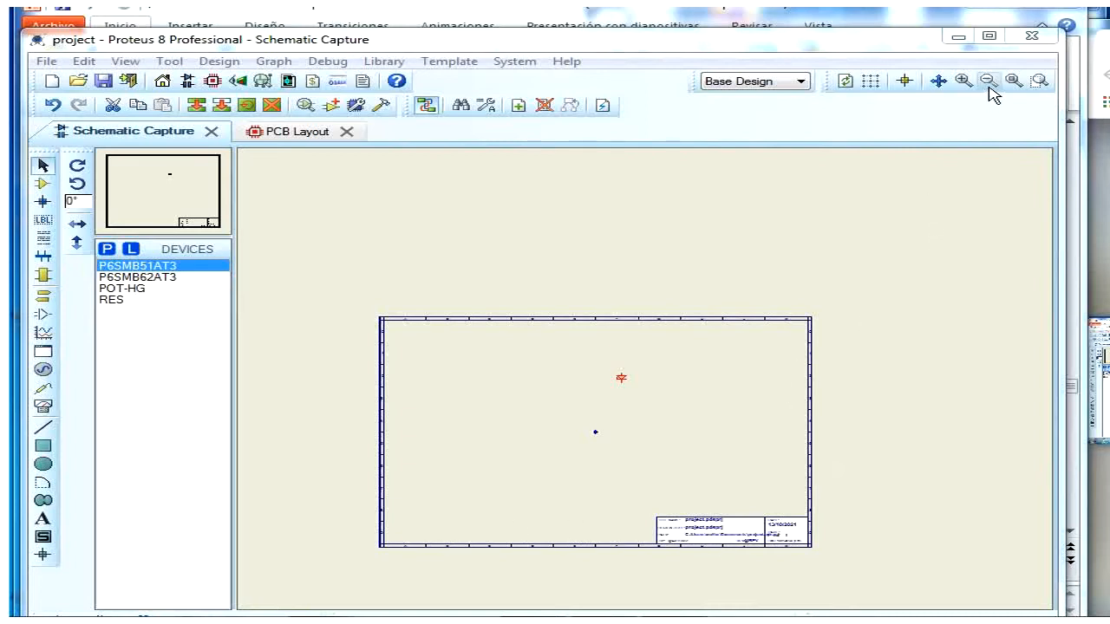
Step: Zoom to a window around the sheet's title block, and redraw the display
{"action": "left_click", "coordinate": [1038, 80]}
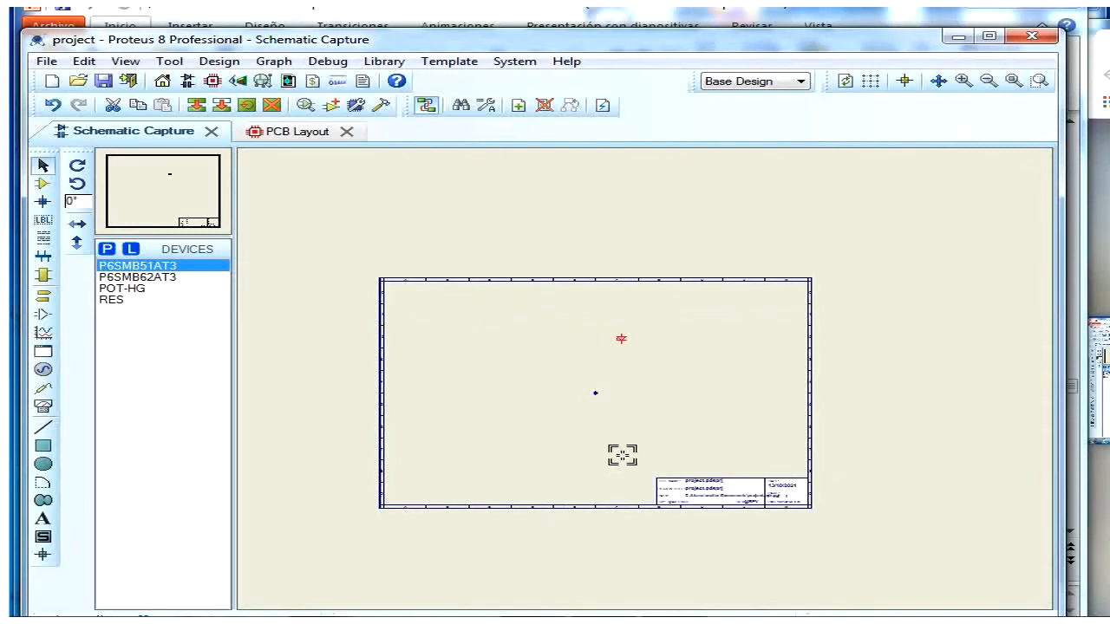
{"action": "left_click_drag", "start_coordinate": [621, 439], "coordinate": [860, 539]}
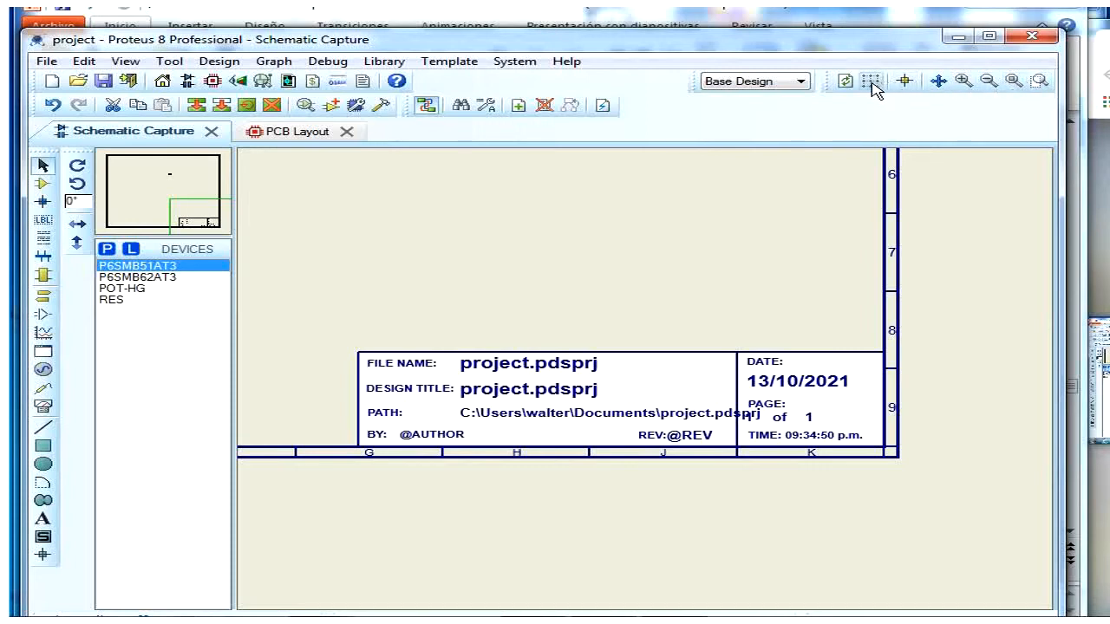
{"action": "left_click", "coordinate": [846, 84]}
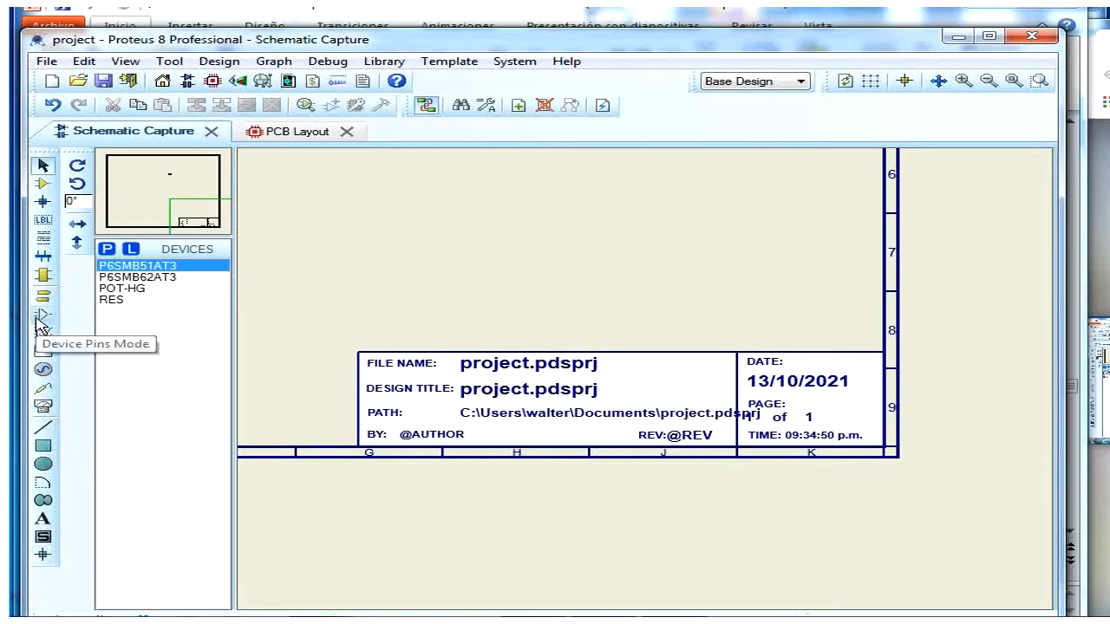
Step: Preview the P6SMB51AT3 symbol in the schematic's component mode, and view diode D1's footprint in the PCB layout's component mode
{"action": "left_click", "coordinate": [43, 185]}
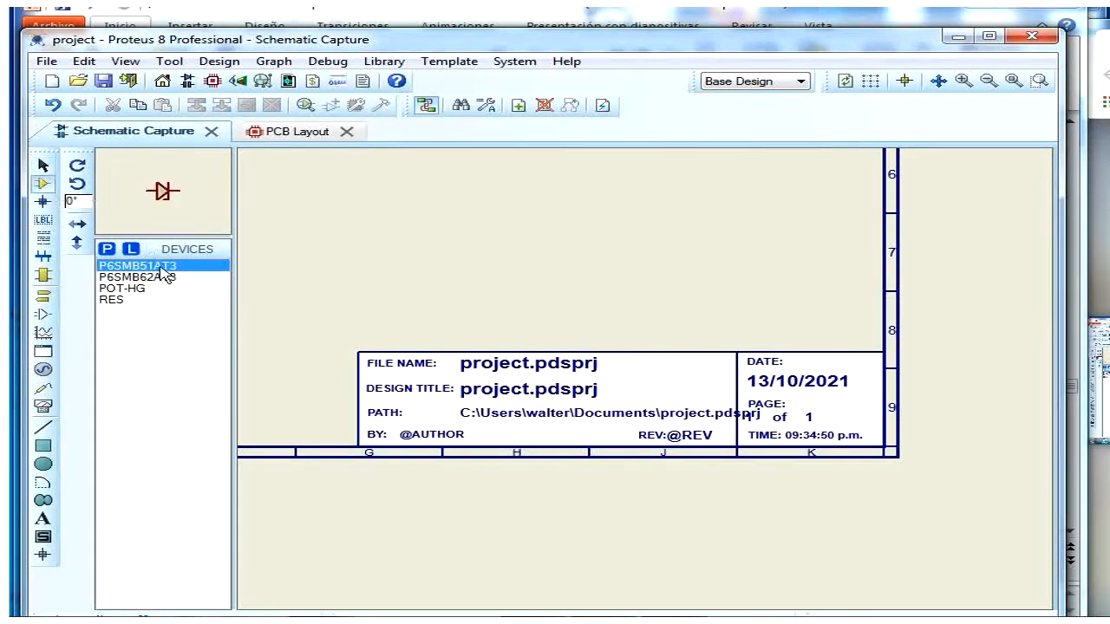
{"action": "left_click", "coordinate": [262, 133]}
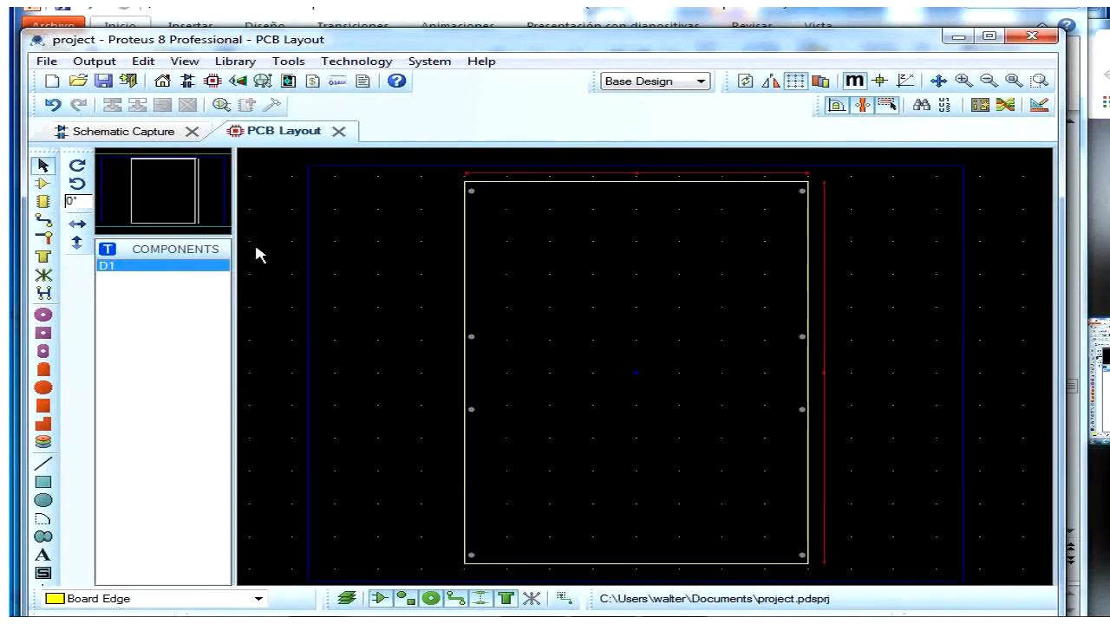
{"action": "left_click", "coordinate": [44, 185]}
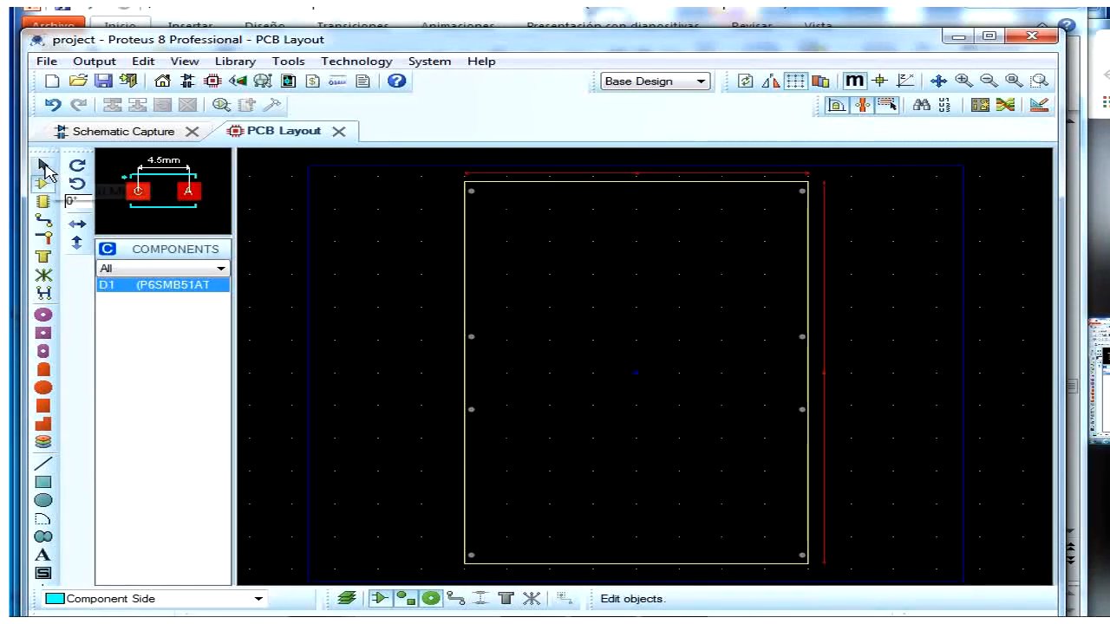
{"action": "left_click", "coordinate": [44, 167]}
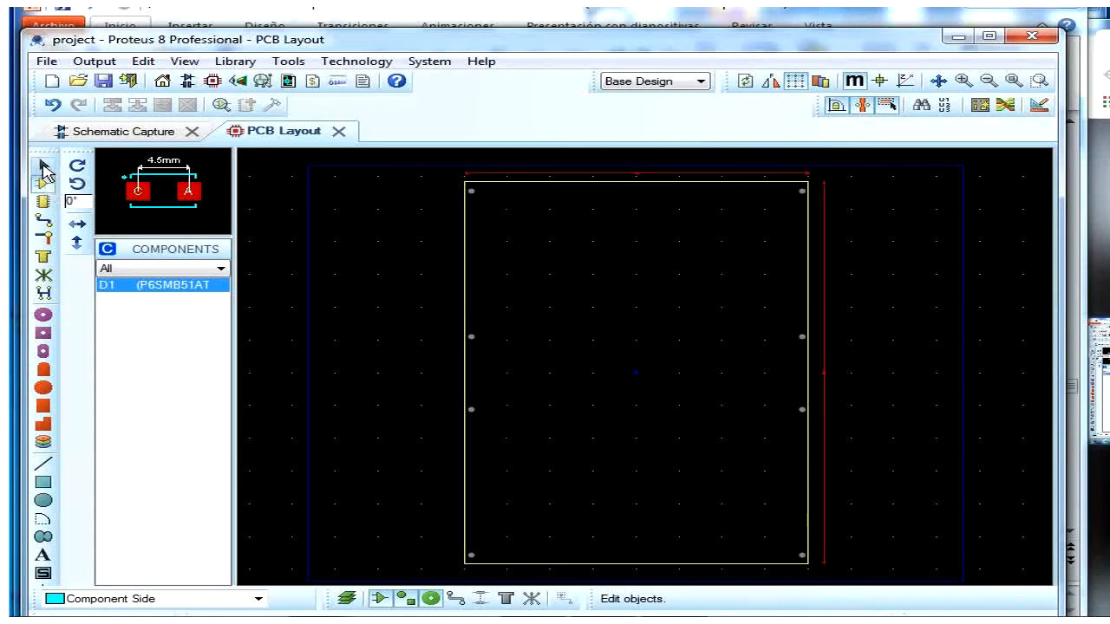
Step: Place an LED package on the PCB, in the board's upper half near its vertical centre line, and return to selection mode
{"action": "right_click", "coordinate": [375, 289]}
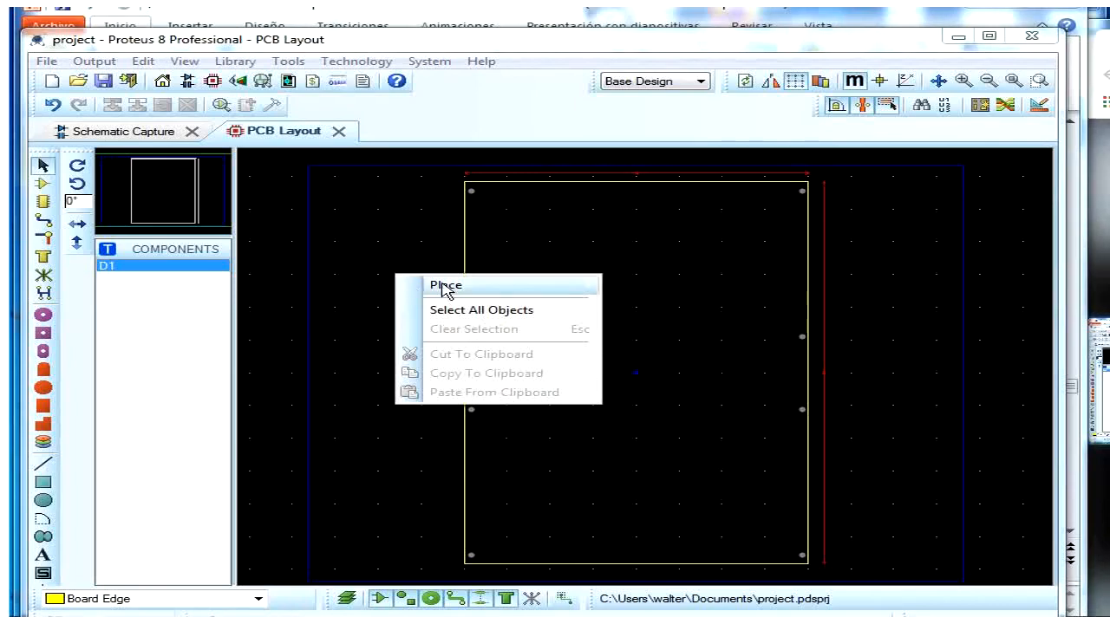
{"action": "mouse_move", "coordinate": [446, 290]}
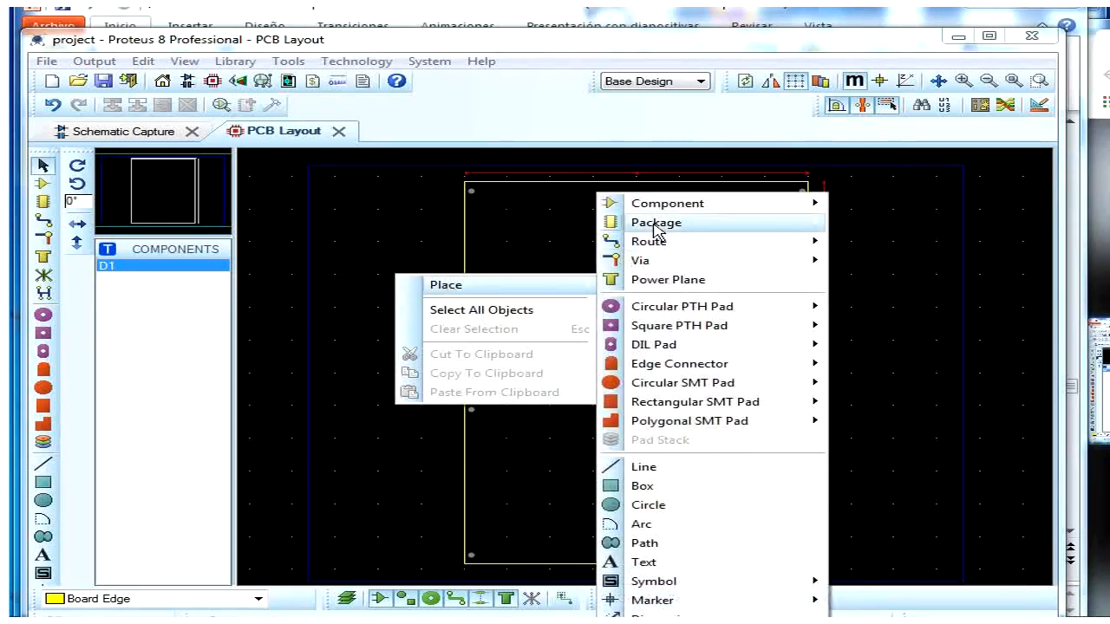
{"action": "mouse_move", "coordinate": [661, 217]}
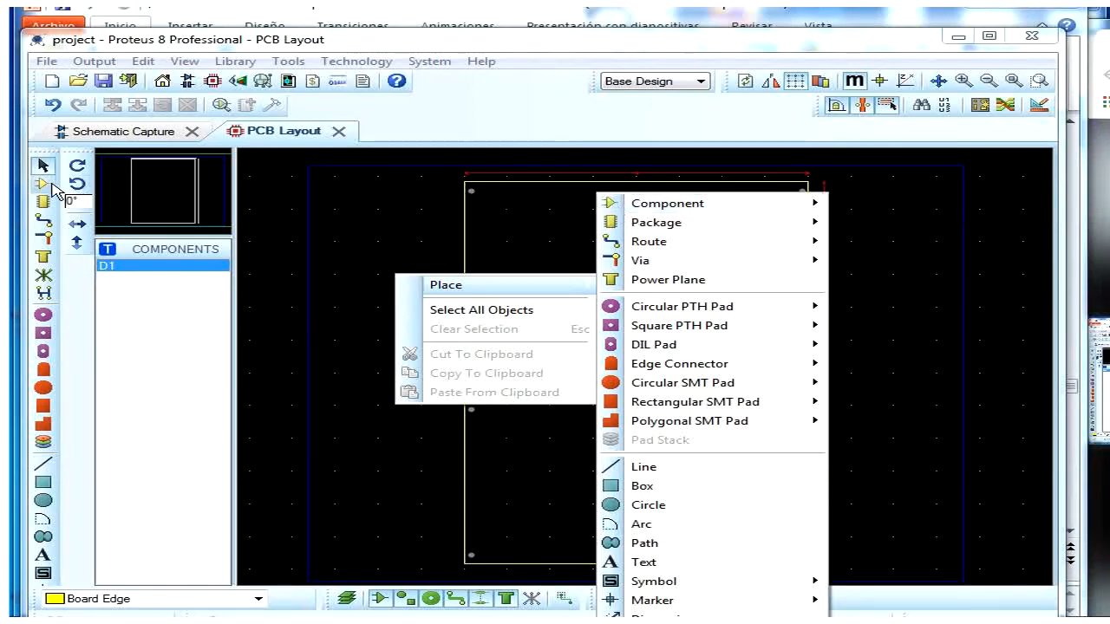
{"action": "mouse_move", "coordinate": [621, 226]}
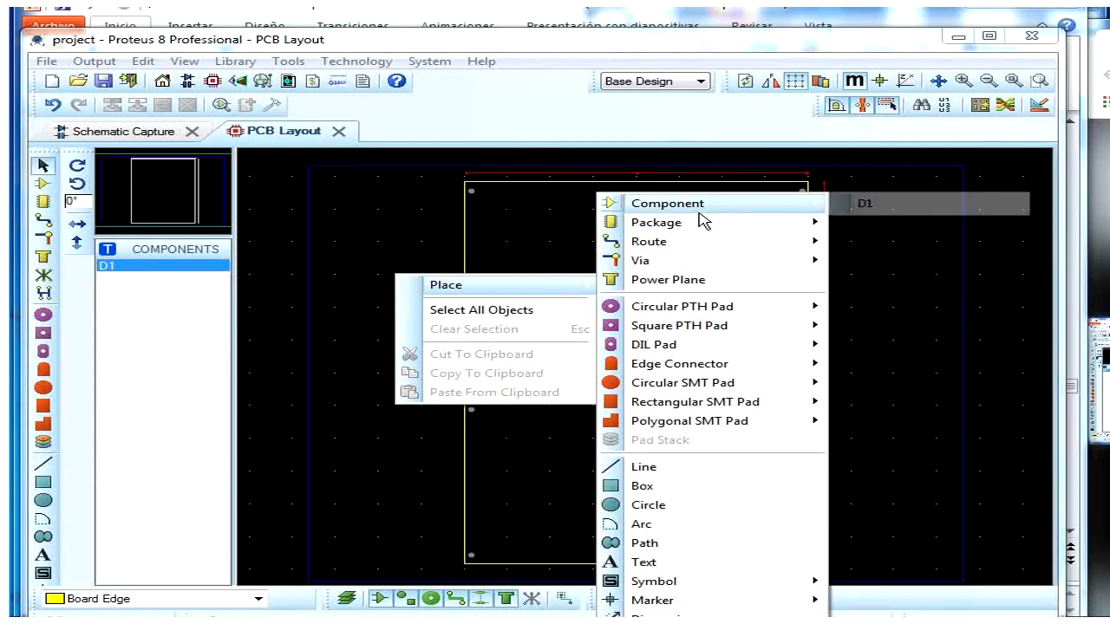
{"action": "mouse_move", "coordinate": [699, 225]}
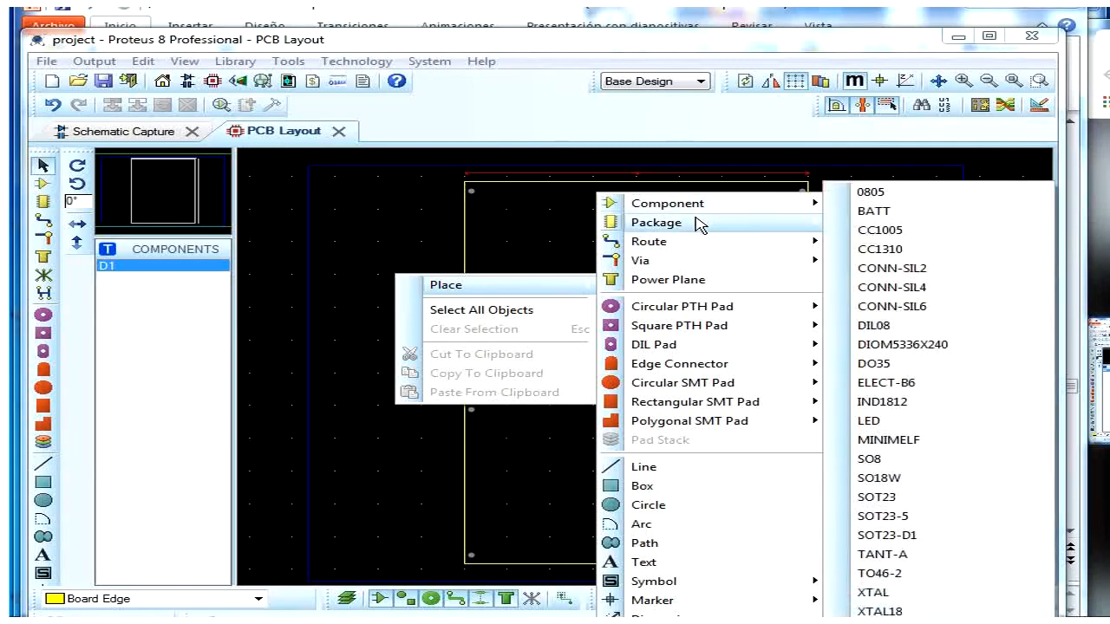
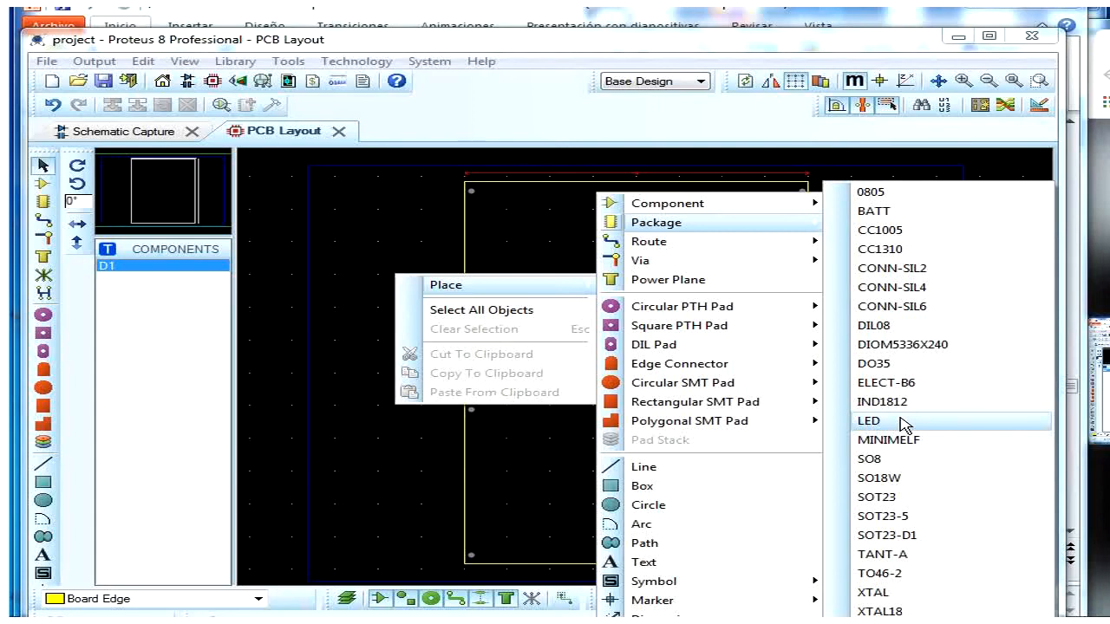
{"action": "left_click", "coordinate": [902, 421]}
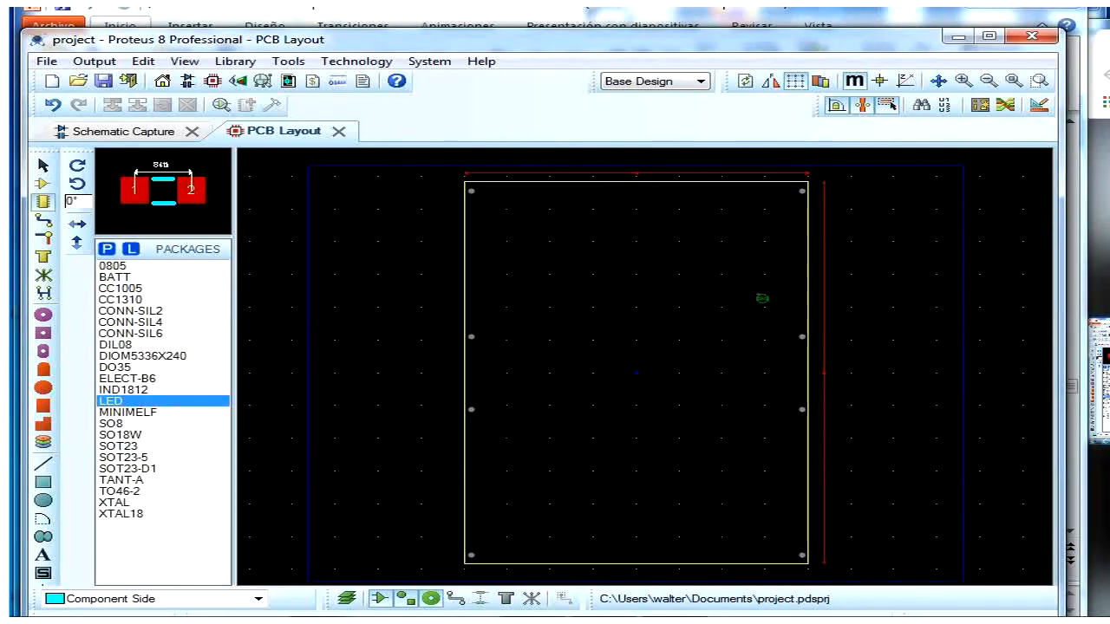
{"action": "left_click", "coordinate": [627, 291]}
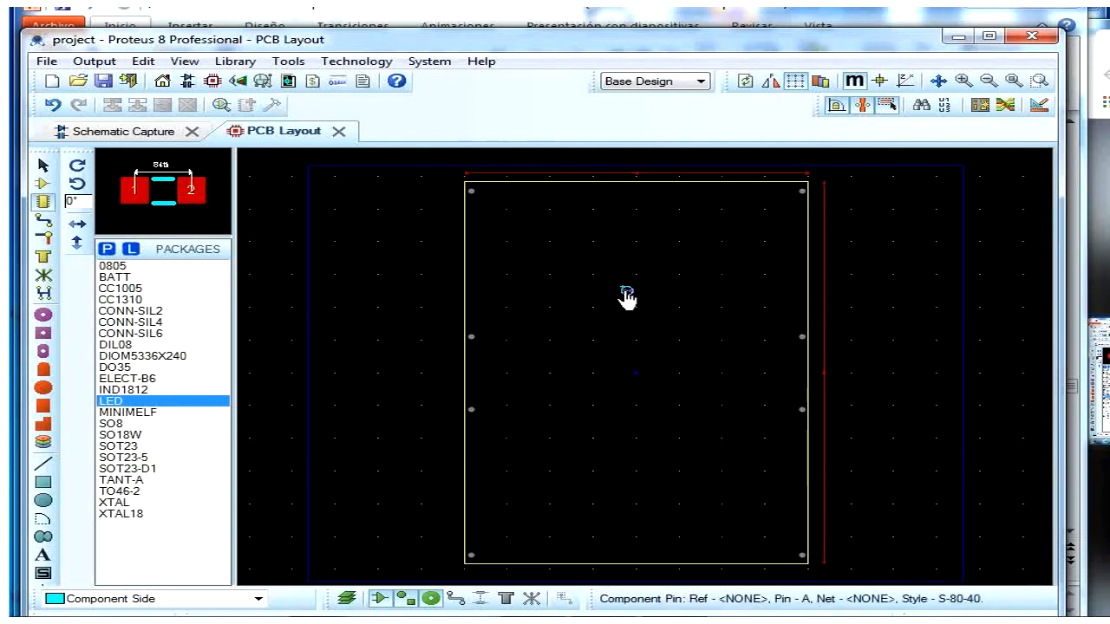
{"action": "left_click", "coordinate": [43, 165]}
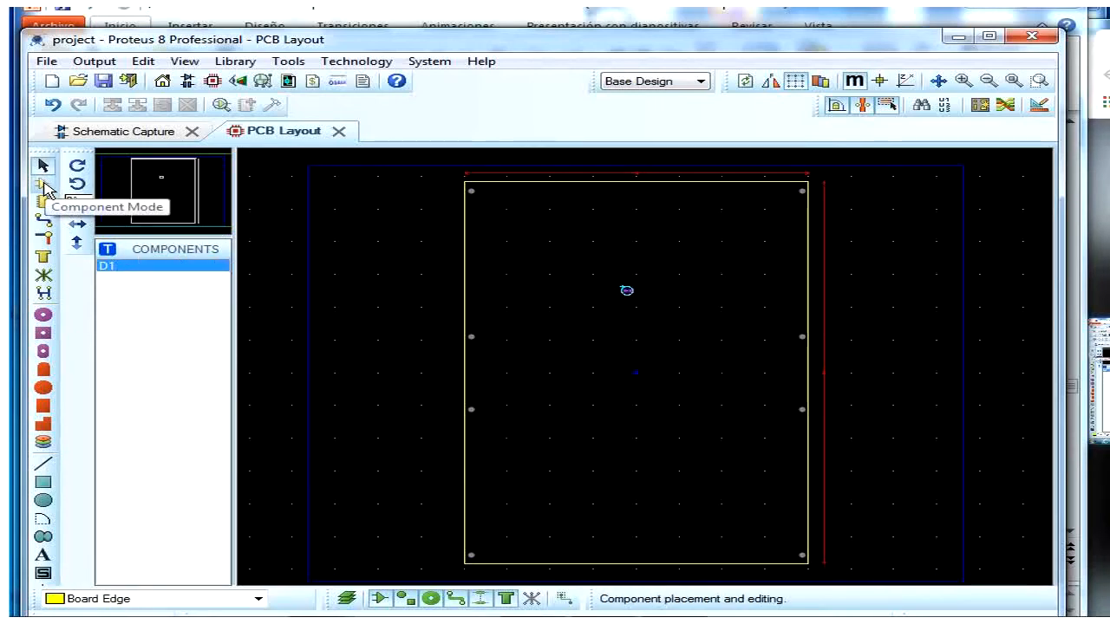
Step: Compare the PCB layout's component list and D1 footprint with the schematic's device list, ending on the schematic
{"action": "left_click", "coordinate": [44, 184]}
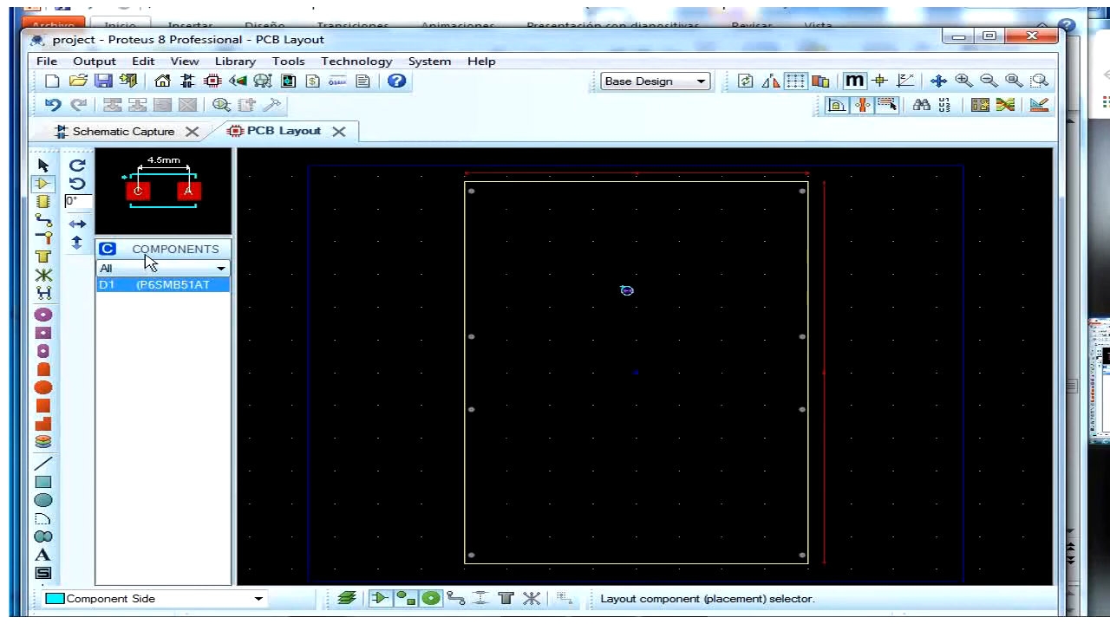
{"action": "left_click", "coordinate": [115, 132]}
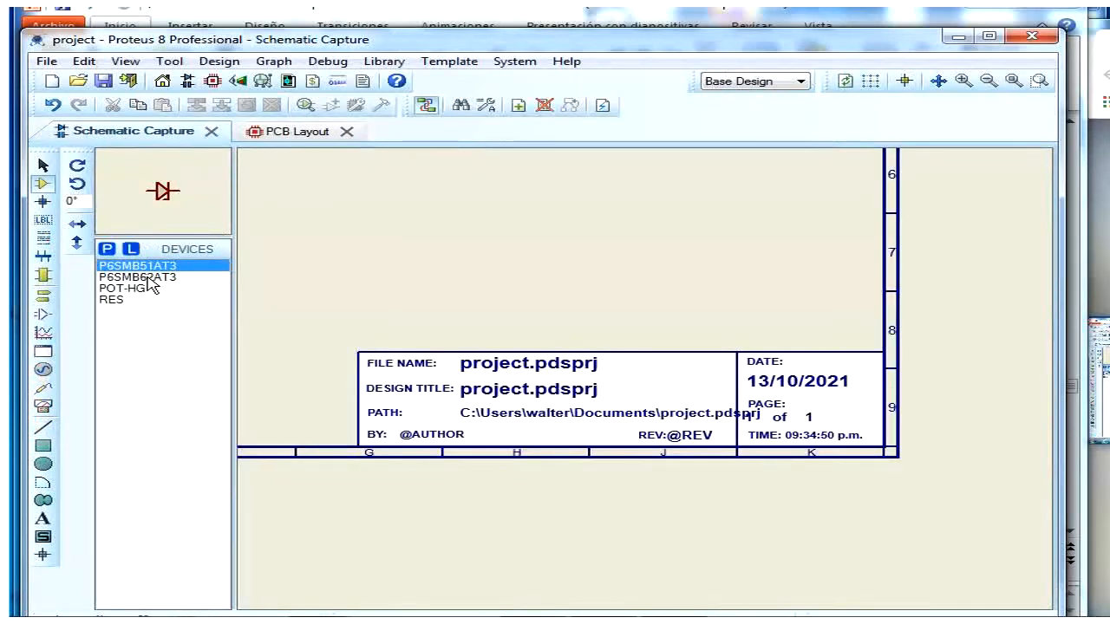
{"action": "left_click", "coordinate": [299, 134]}
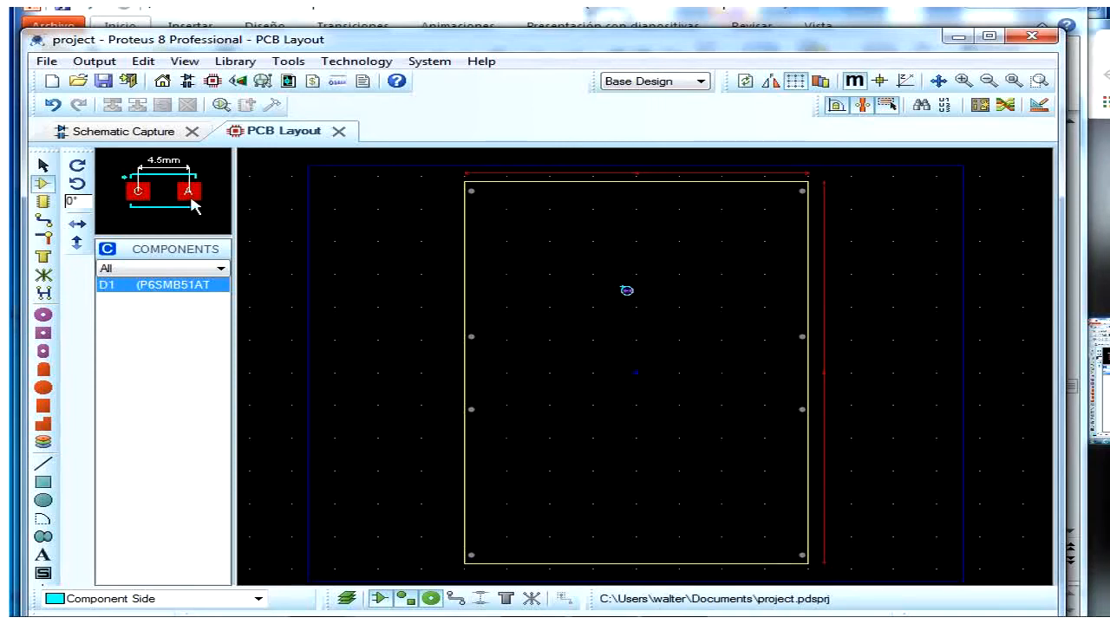
{"action": "left_click", "coordinate": [108, 134]}
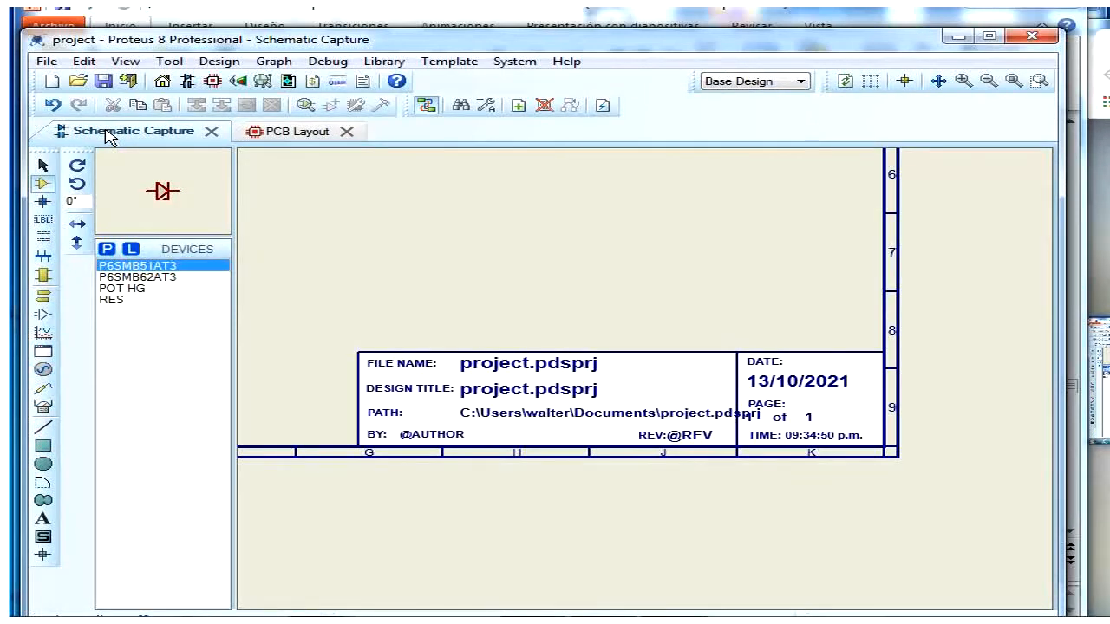
Step: Preview the RES symbol, and in selection mode examine the object types that can be placed on the sheet
{"action": "left_click", "coordinate": [171, 300]}
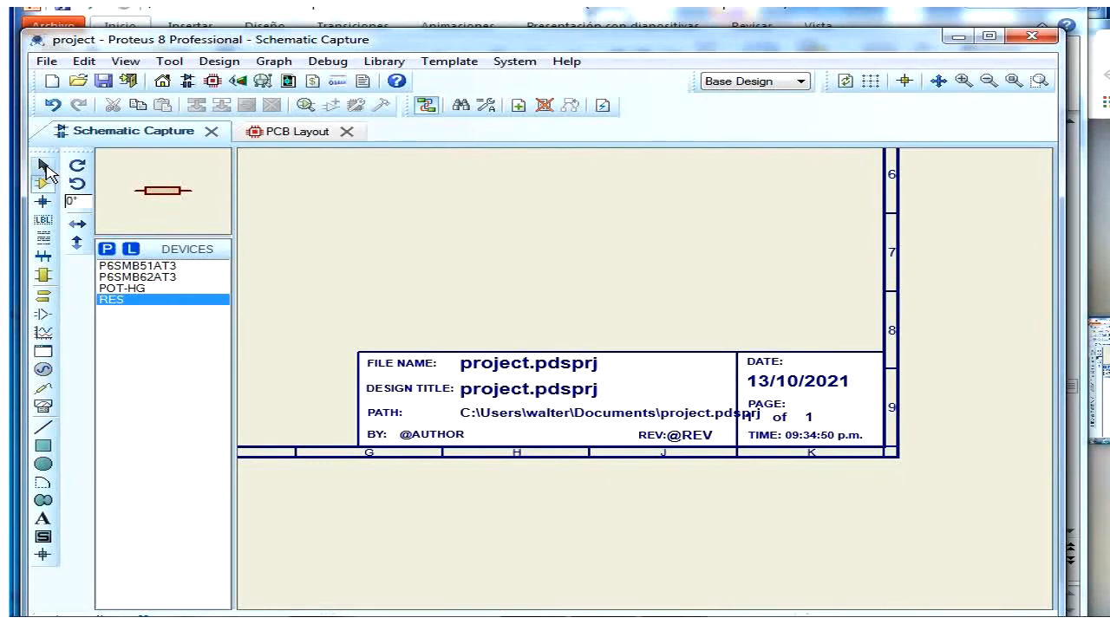
{"action": "left_click", "coordinate": [45, 167]}
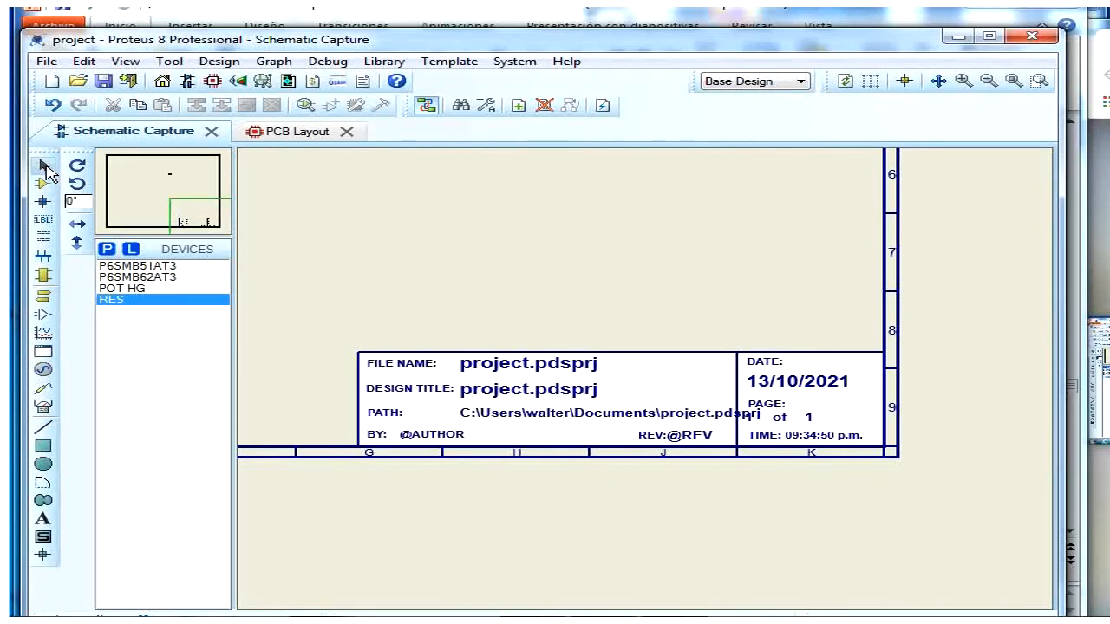
{"action": "right_click", "coordinate": [402, 289]}
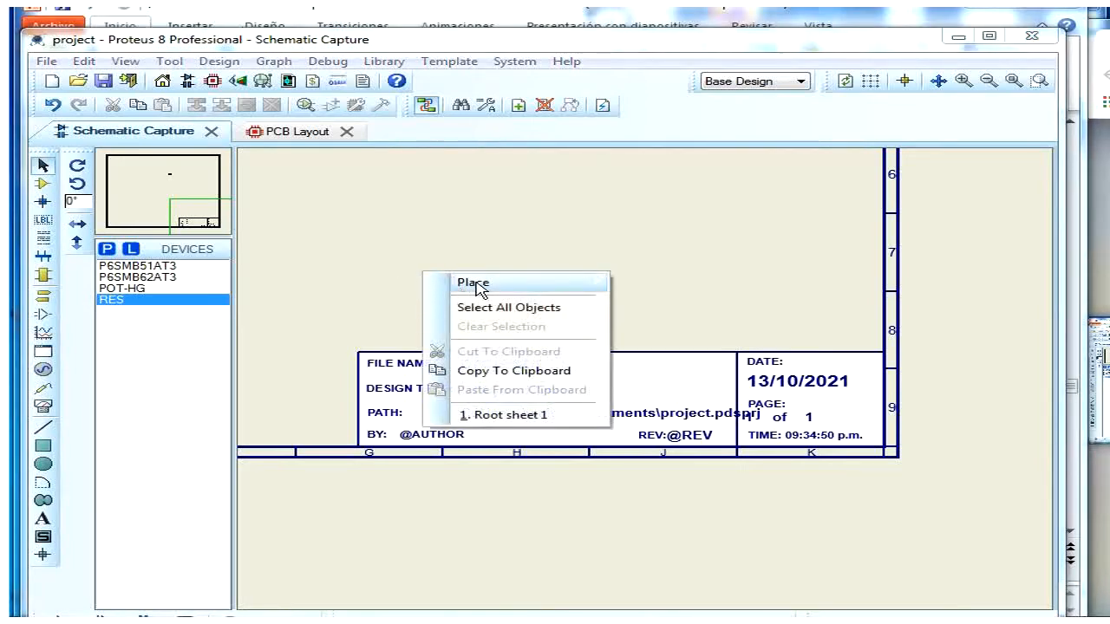
{"action": "mouse_move", "coordinate": [474, 287]}
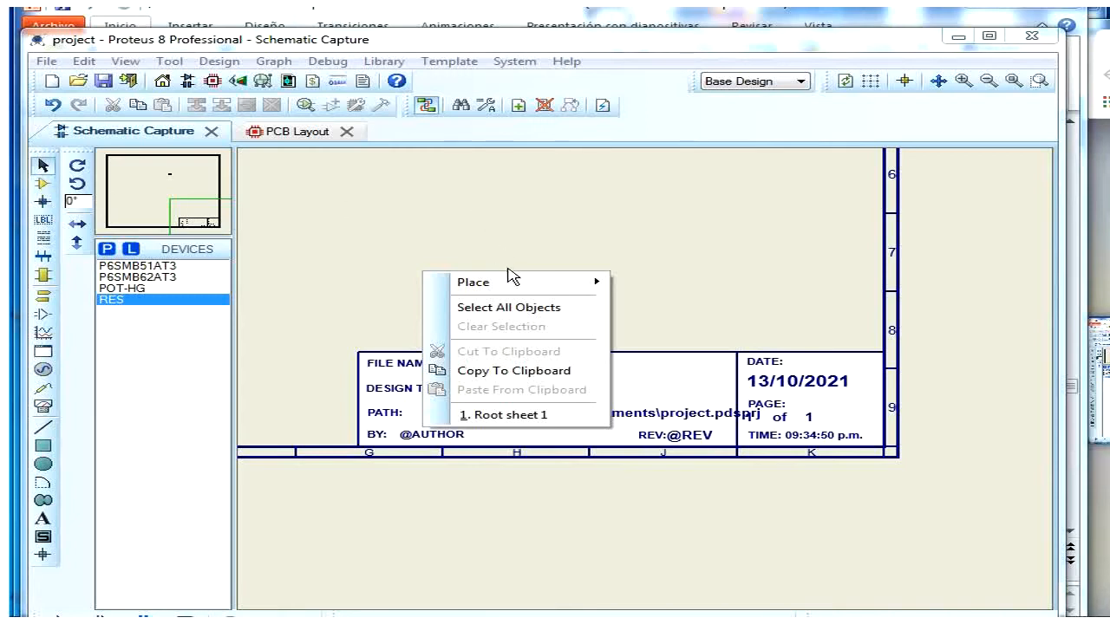
{"action": "mouse_move", "coordinate": [518, 285]}
{"action": "mouse_move", "coordinate": [651, 265]}
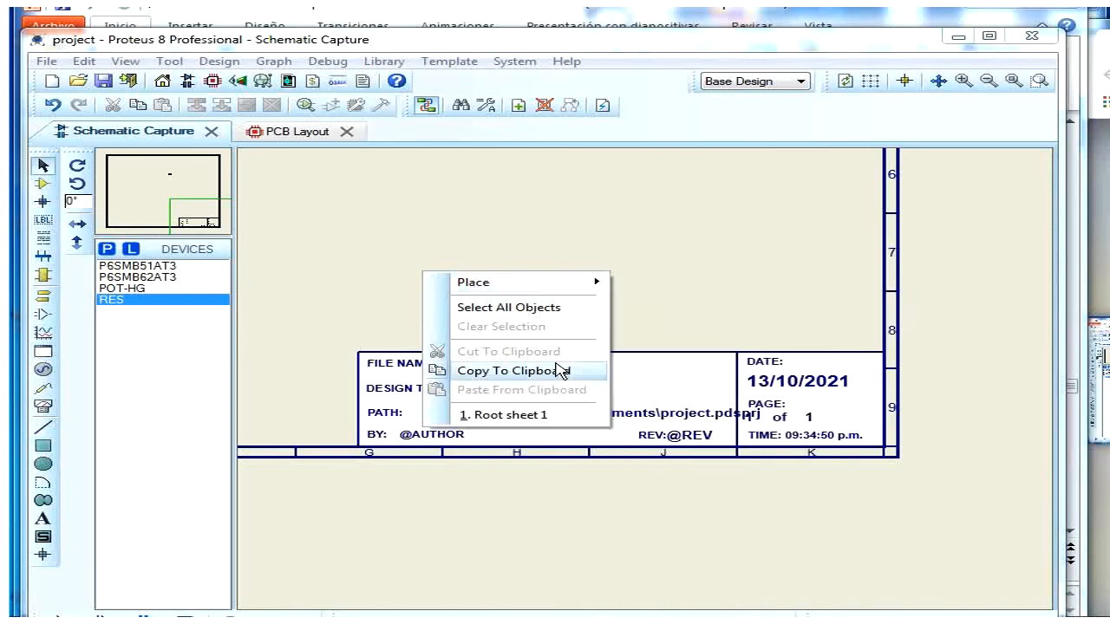
{"action": "mouse_move", "coordinate": [582, 291]}
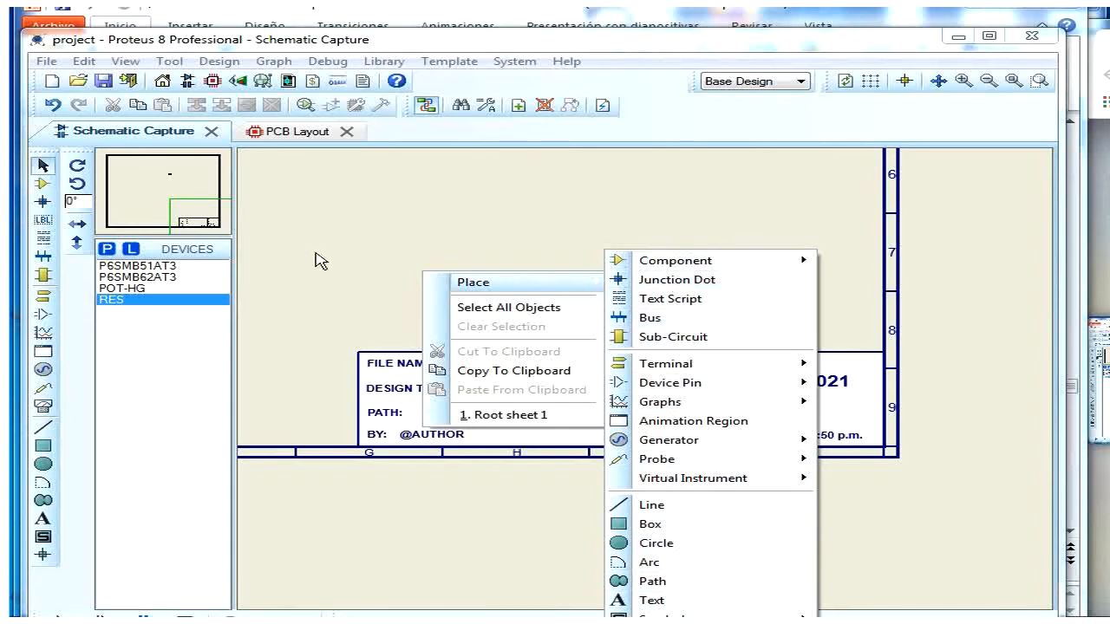
{"action": "left_click", "coordinate": [587, 235]}
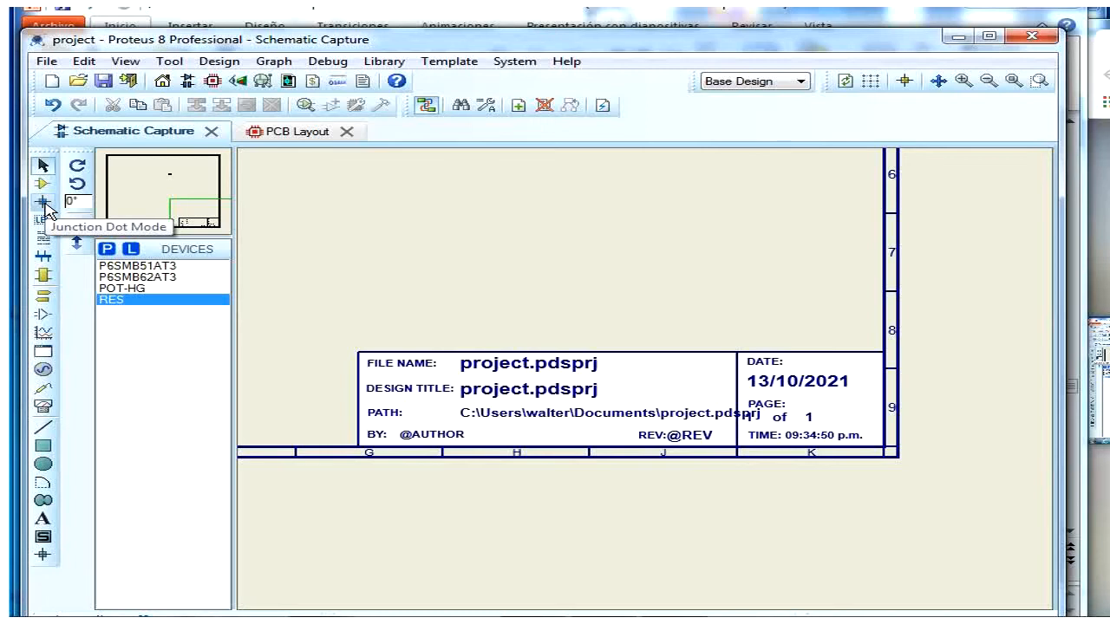
Step: Place a junction dot in the empty area above the title block, and switch to wire label mode
{"action": "left_click", "coordinate": [43, 205]}
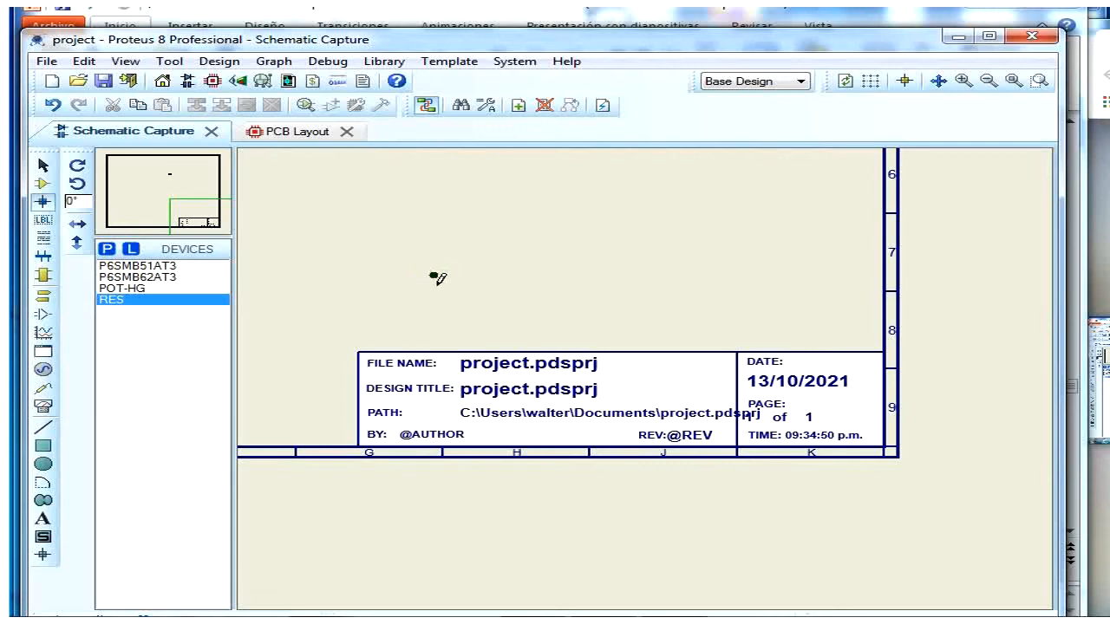
{"action": "left_click", "coordinate": [47, 222]}
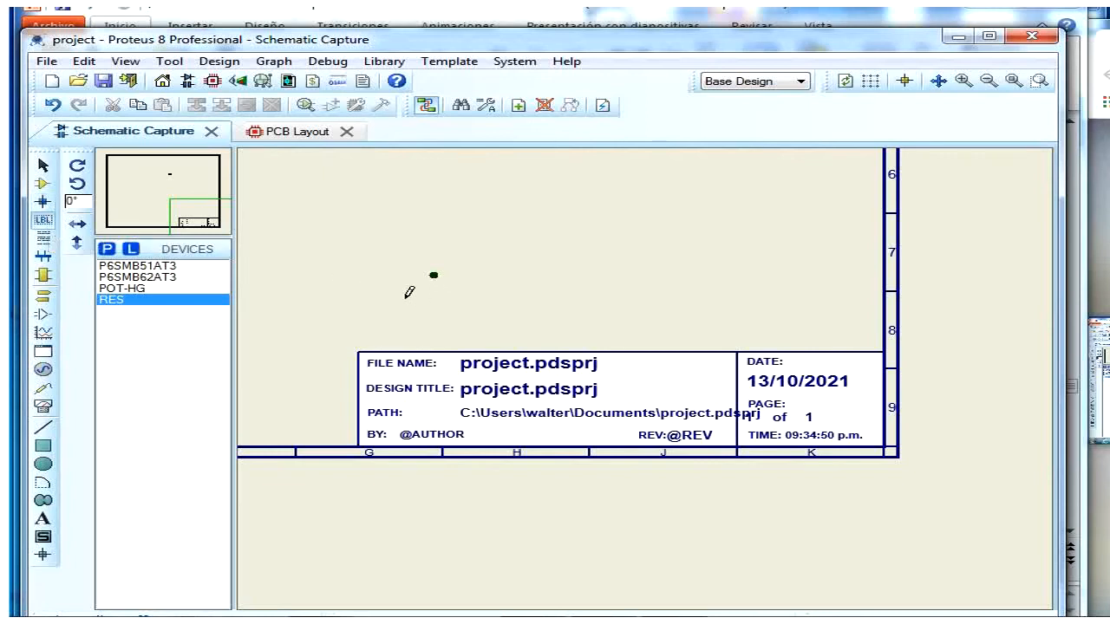
{"action": "left_click_drag", "start_coordinate": [410, 296], "coordinate": [555, 300]}
Step: Go through the text script and buses modes, and show the port types in subcircuit mode
{"action": "left_click", "coordinate": [41, 243]}
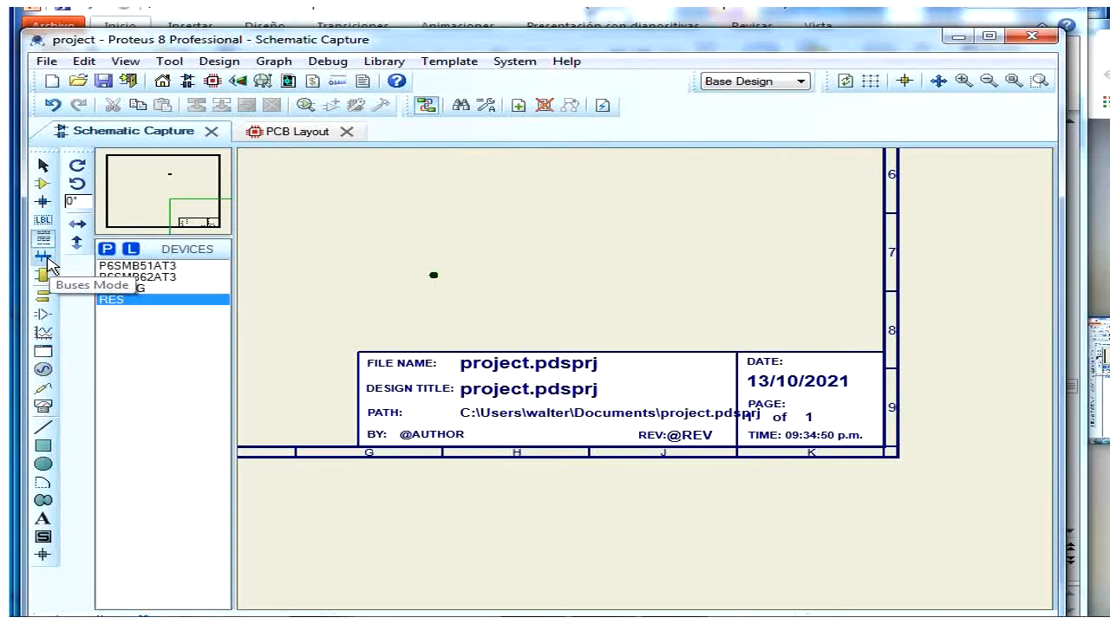
{"action": "left_click", "coordinate": [48, 260]}
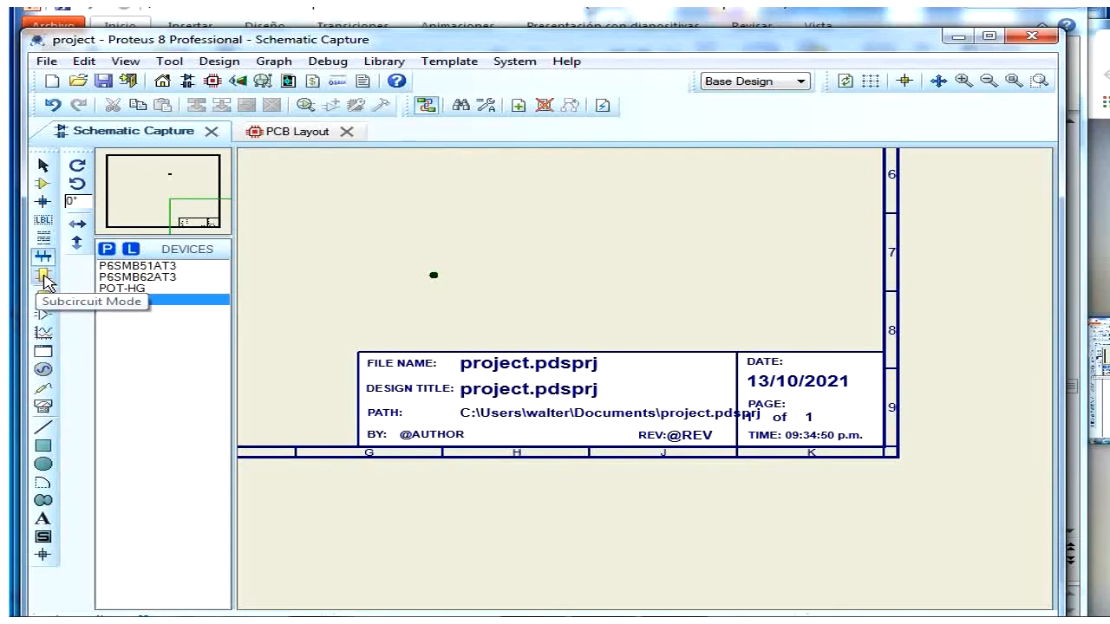
{"action": "left_click", "coordinate": [45, 279]}
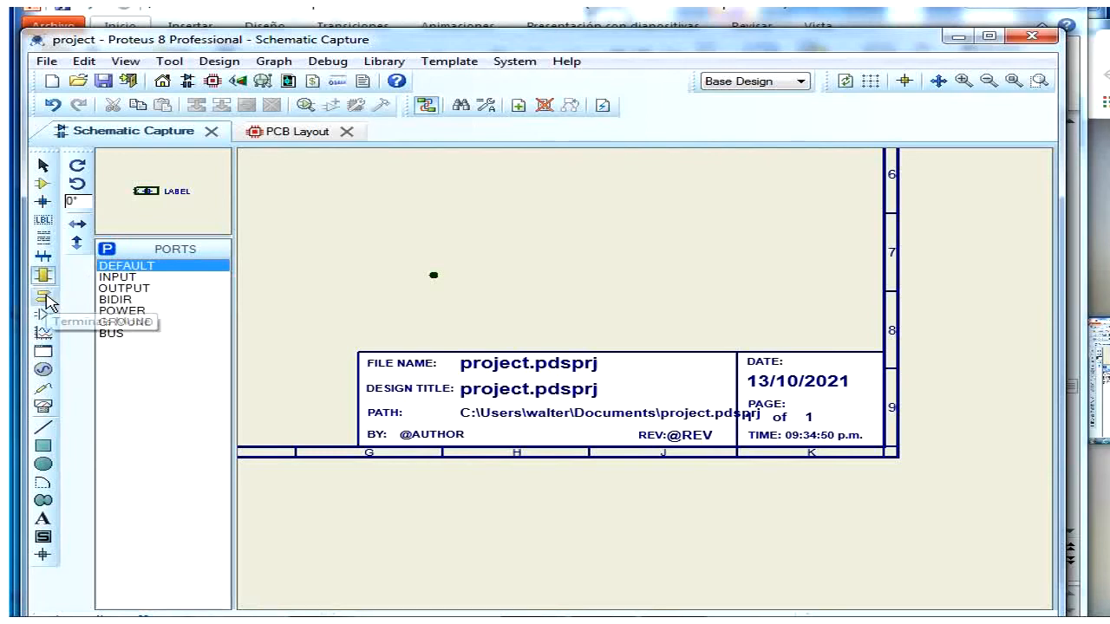
Step: Preview the terminal symbols in terminals mode, including INPUT, BUS, NC, BIDIR, DEFAULT, POWER and GROUND
{"action": "left_click", "coordinate": [45, 297]}
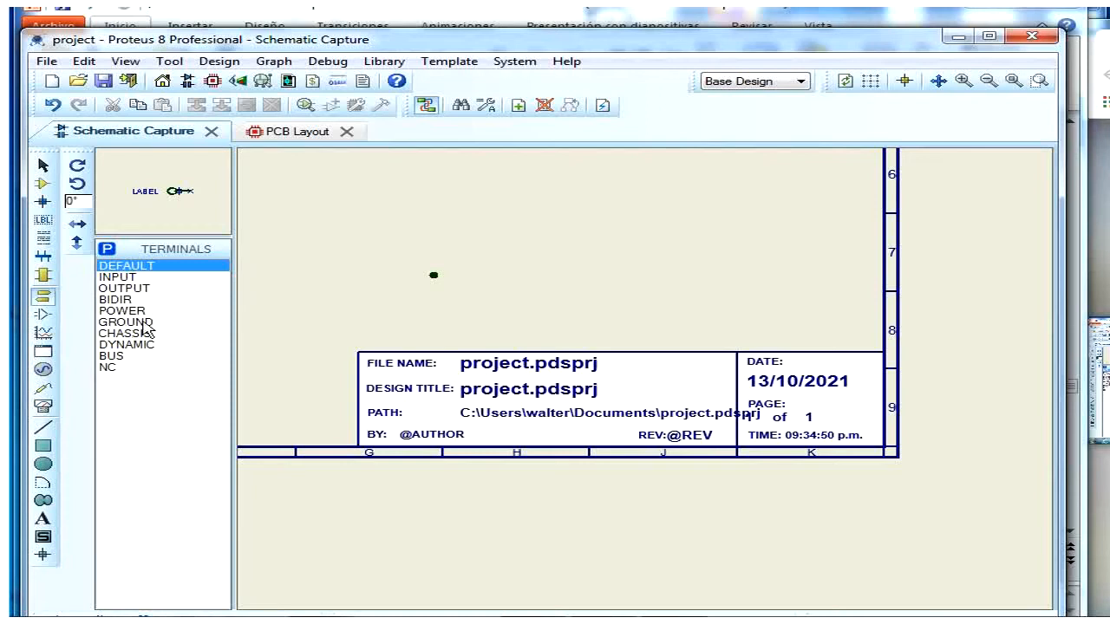
{"action": "left_click", "coordinate": [127, 277]}
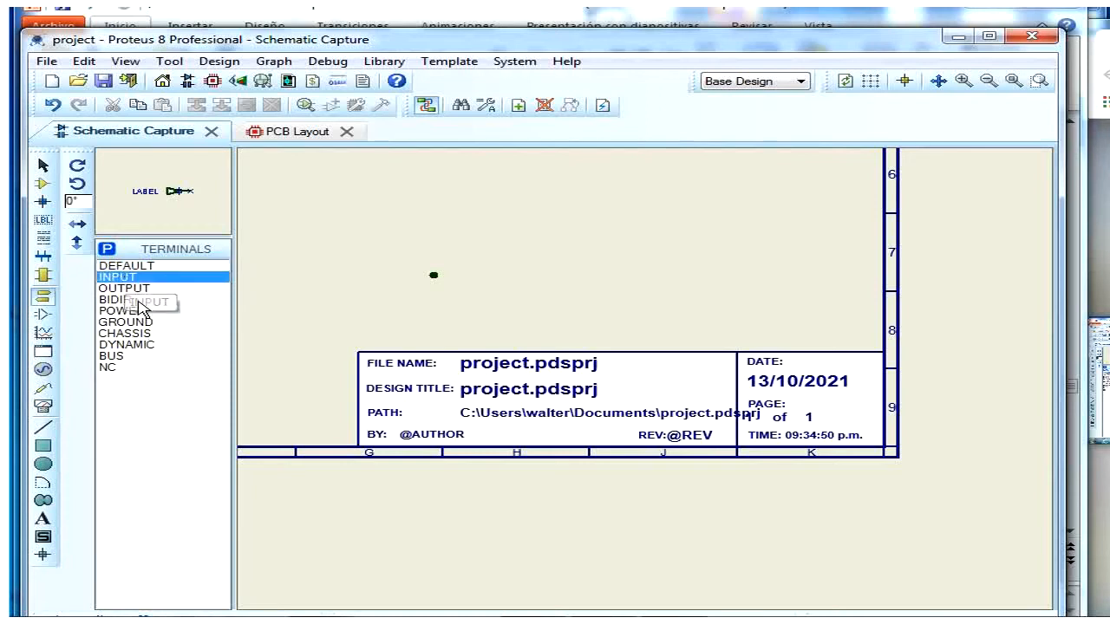
{"action": "left_click", "coordinate": [117, 358]}
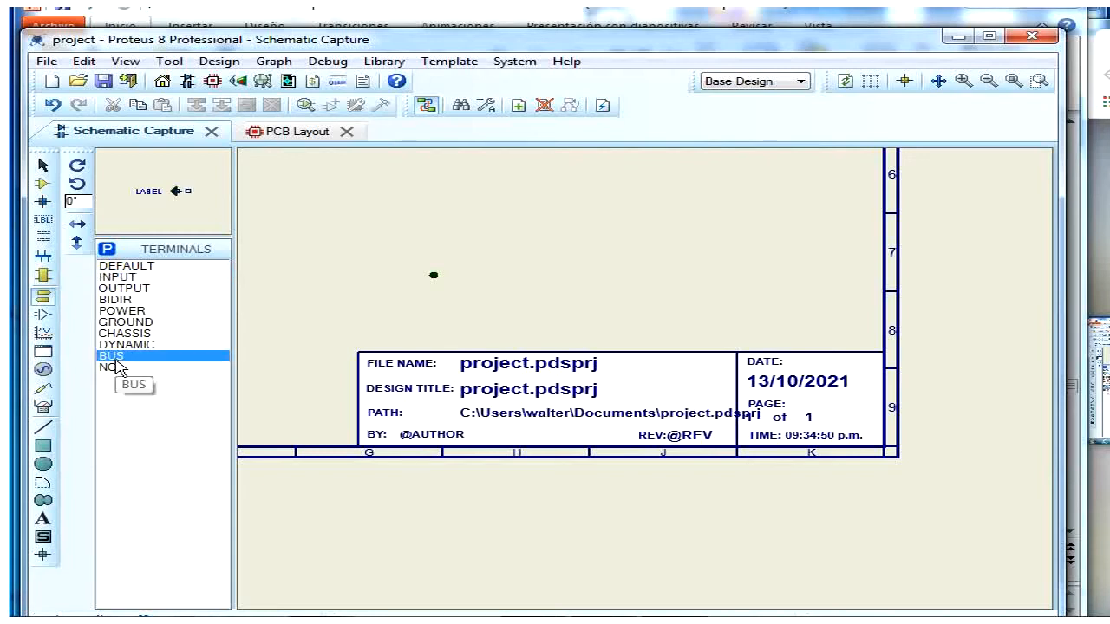
{"action": "left_click", "coordinate": [118, 369]}
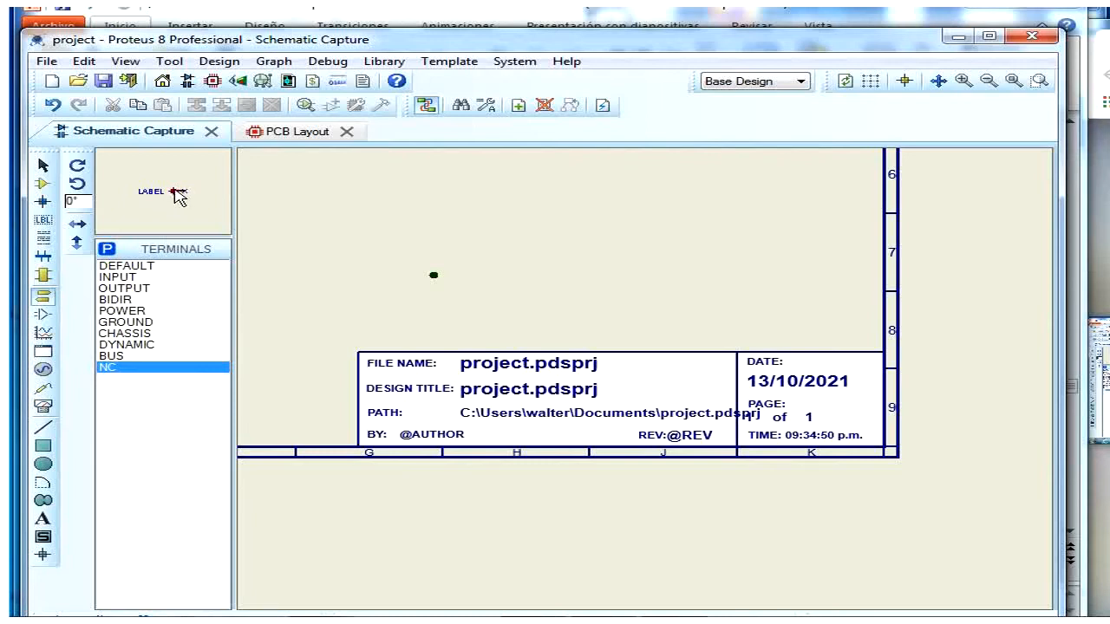
{"action": "left_click", "coordinate": [135, 279]}
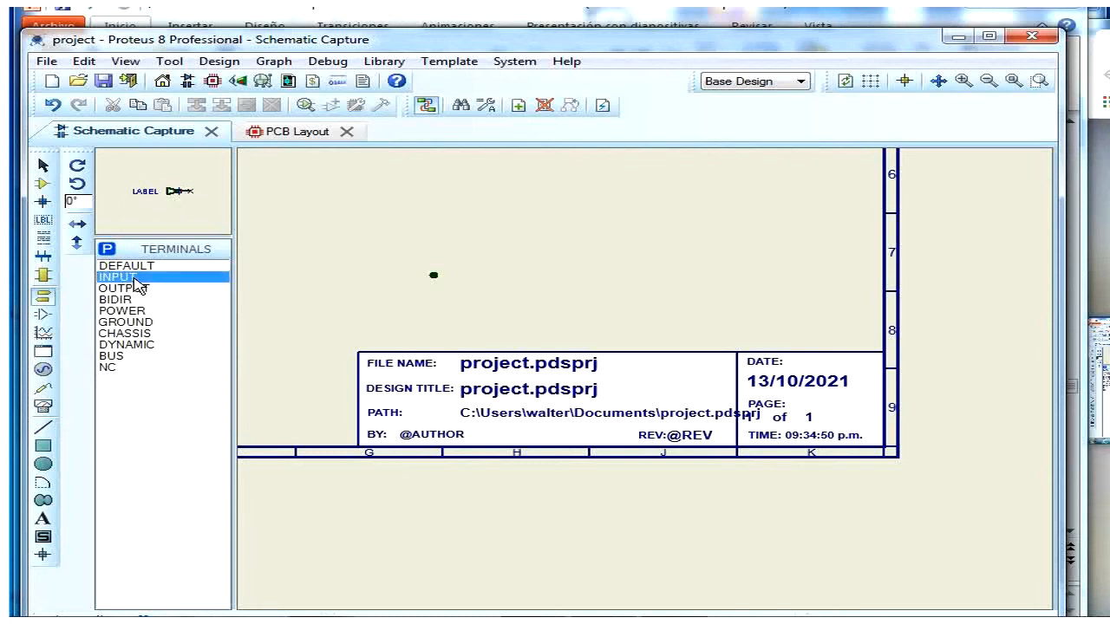
{"action": "left_click", "coordinate": [134, 300]}
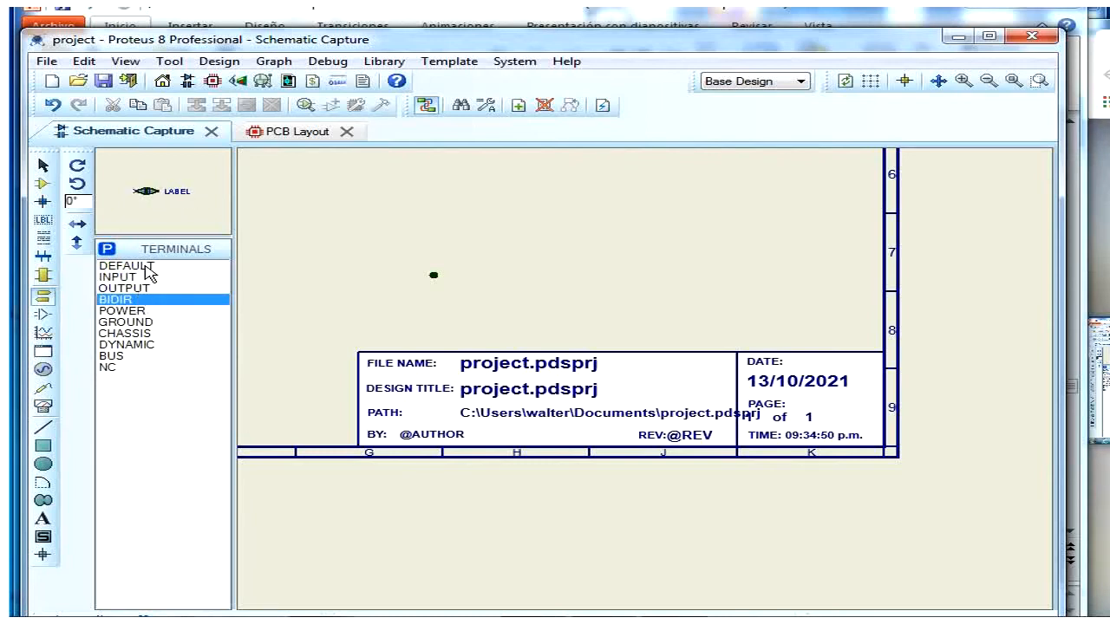
{"action": "left_click", "coordinate": [148, 267]}
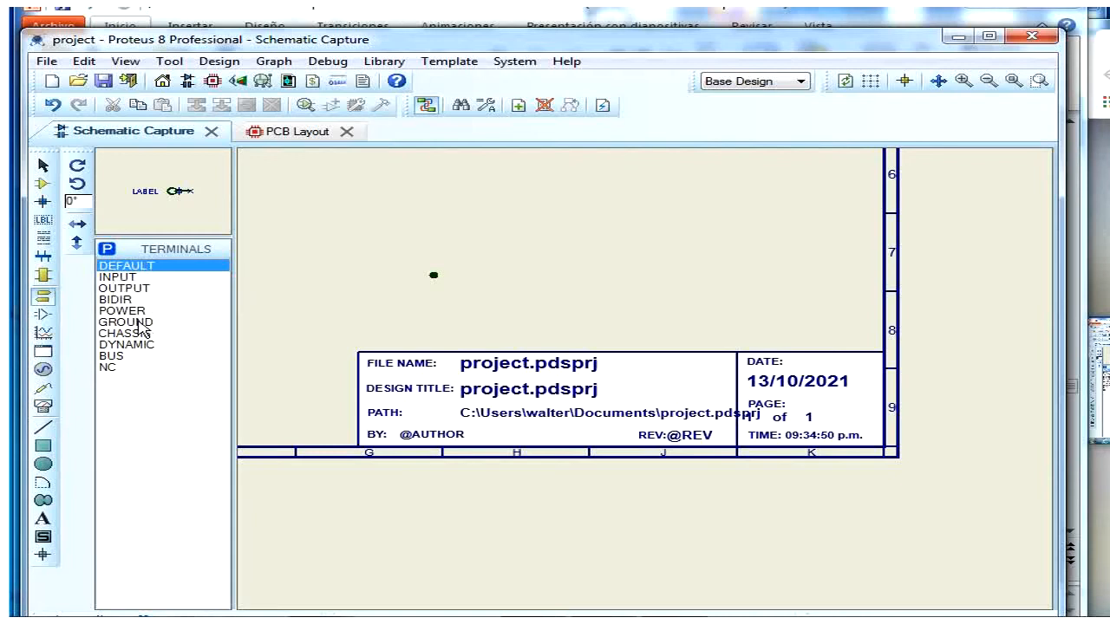
{"action": "left_click", "coordinate": [136, 312]}
{"action": "left_click", "coordinate": [141, 324]}
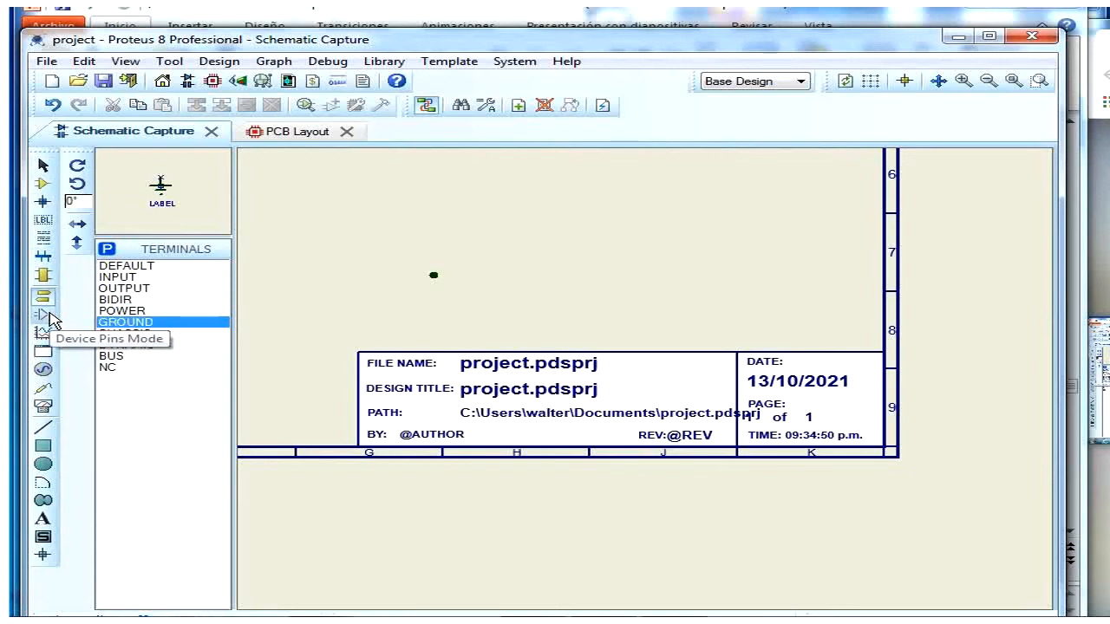
Step: Preview the pin types in device pins mode: DEFAULT, INVERT, POSCLK, NEGCLK, SHORT and BUS
{"action": "left_click", "coordinate": [49, 316]}
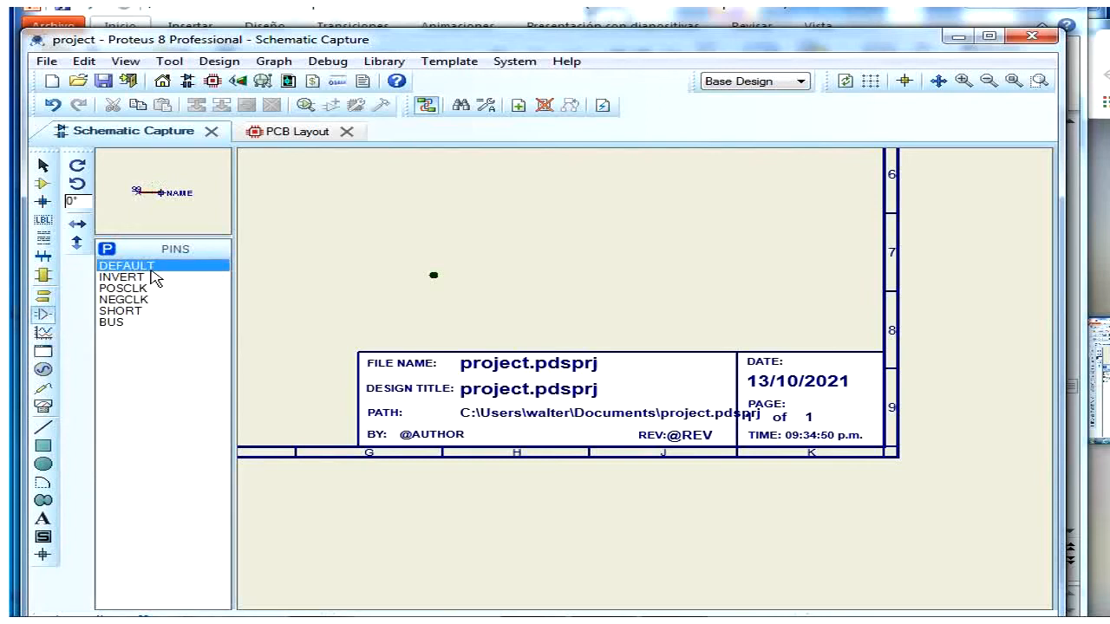
{"action": "left_click", "coordinate": [145, 279]}
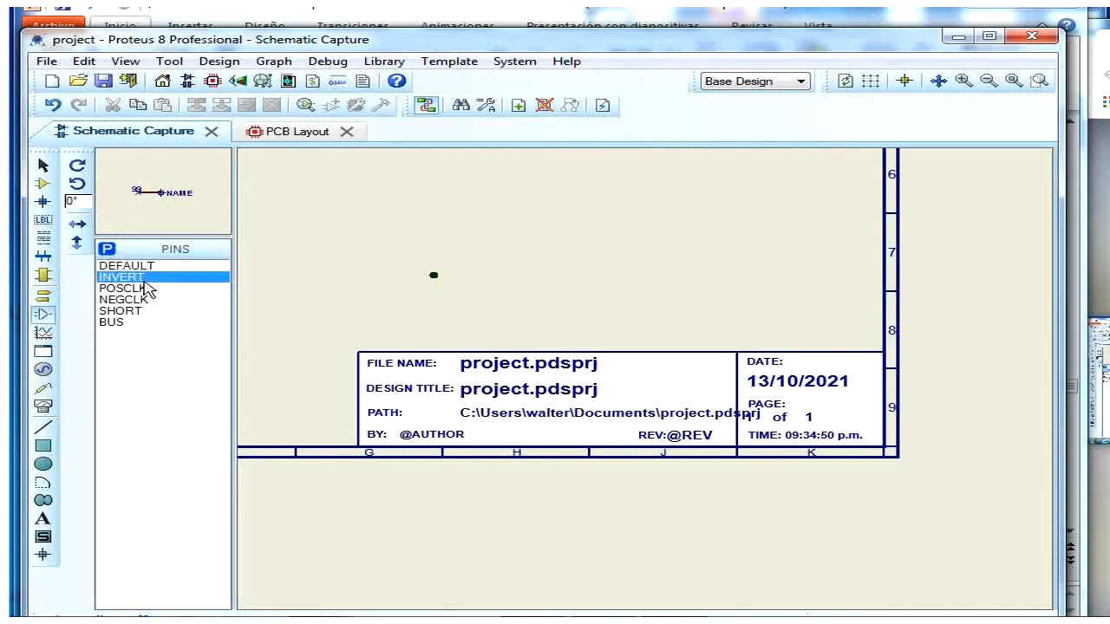
{"action": "left_click", "coordinate": [142, 292]}
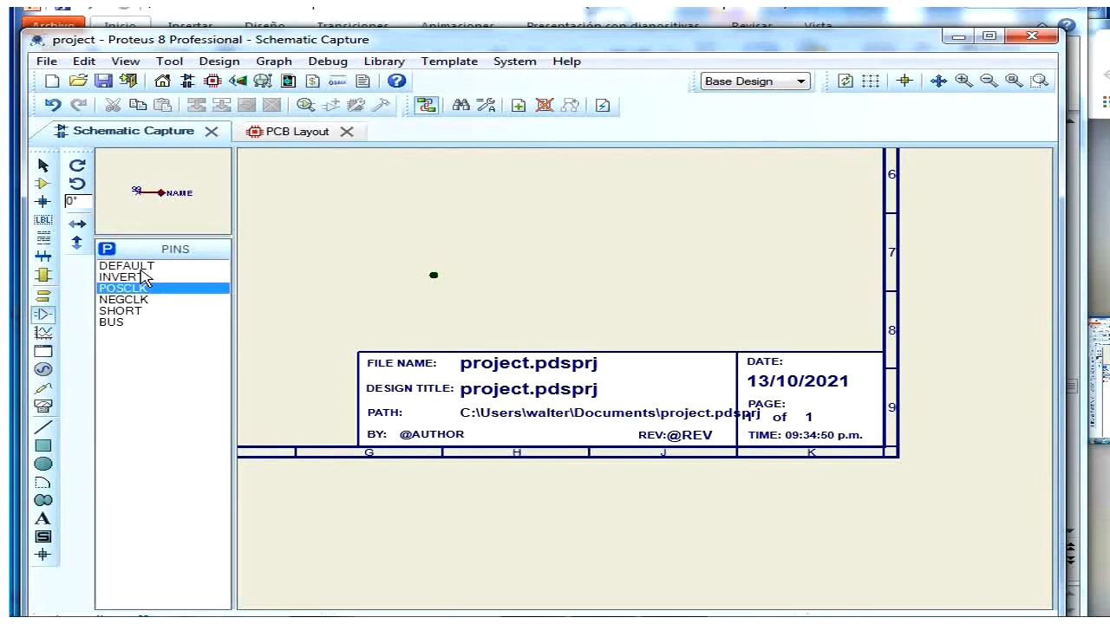
{"action": "left_click", "coordinate": [142, 266]}
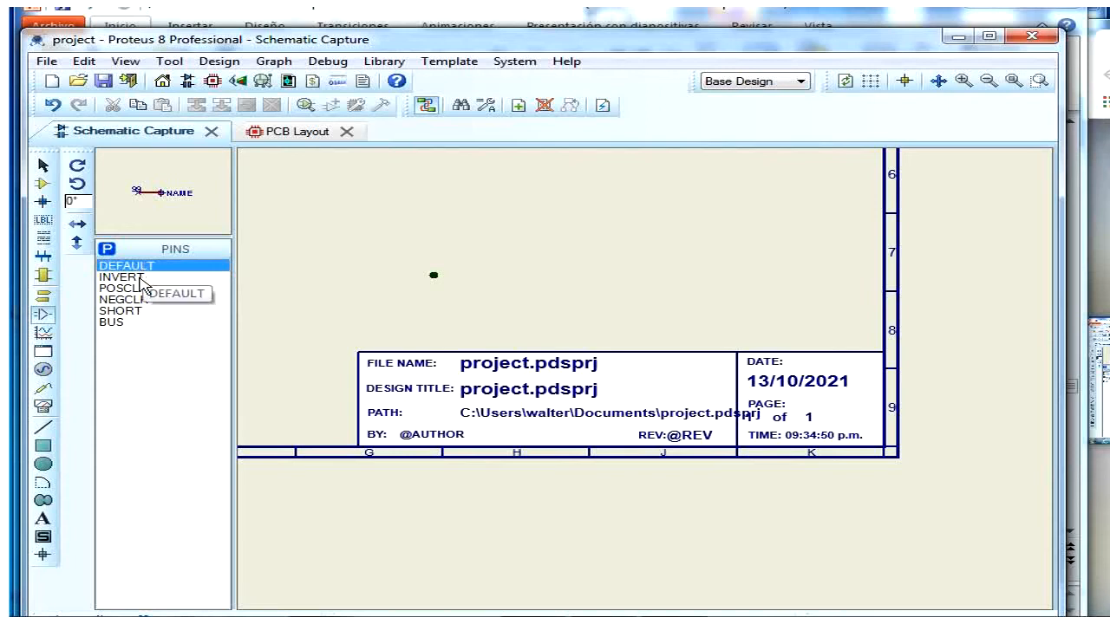
{"action": "left_click", "coordinate": [139, 279]}
{"action": "left_click", "coordinate": [150, 291]}
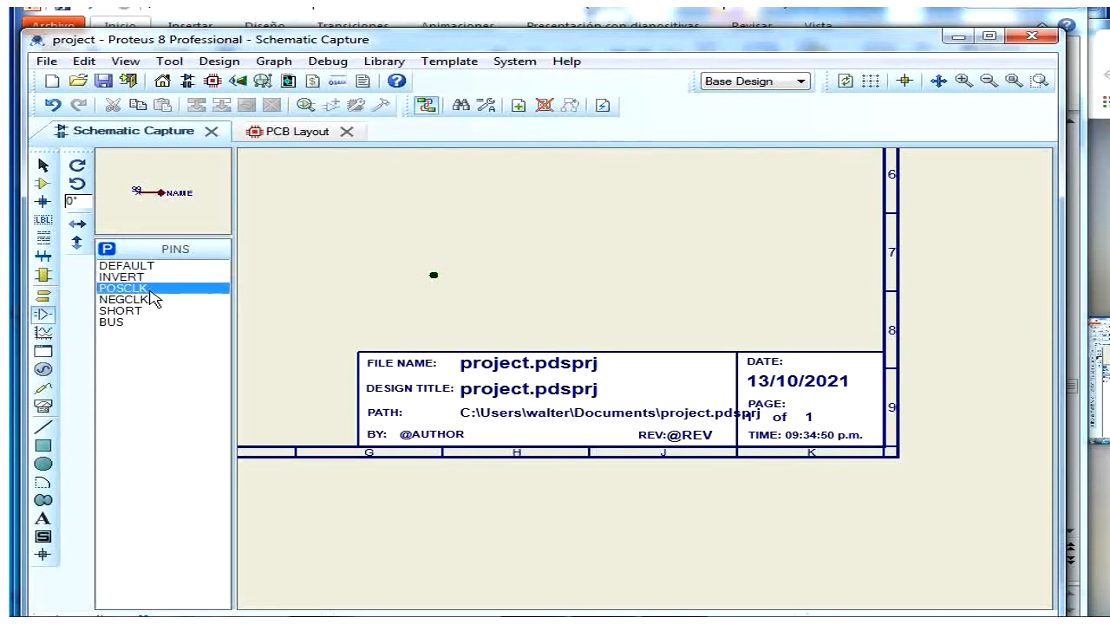
{"action": "left_click", "coordinate": [147, 301]}
{"action": "left_click", "coordinate": [146, 312]}
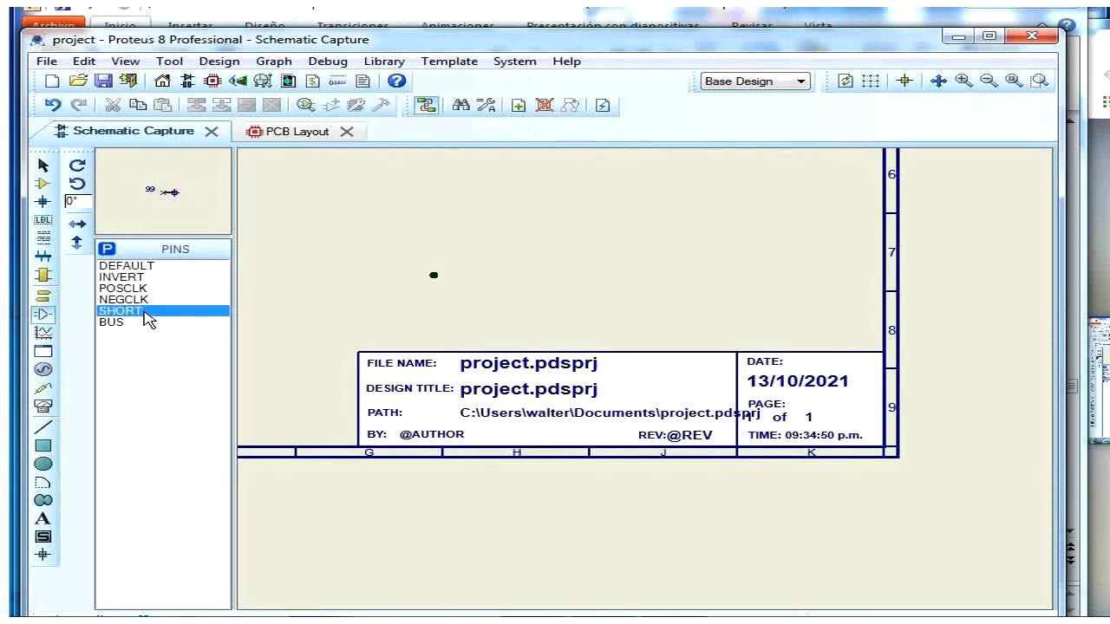
{"action": "left_click", "coordinate": [144, 323]}
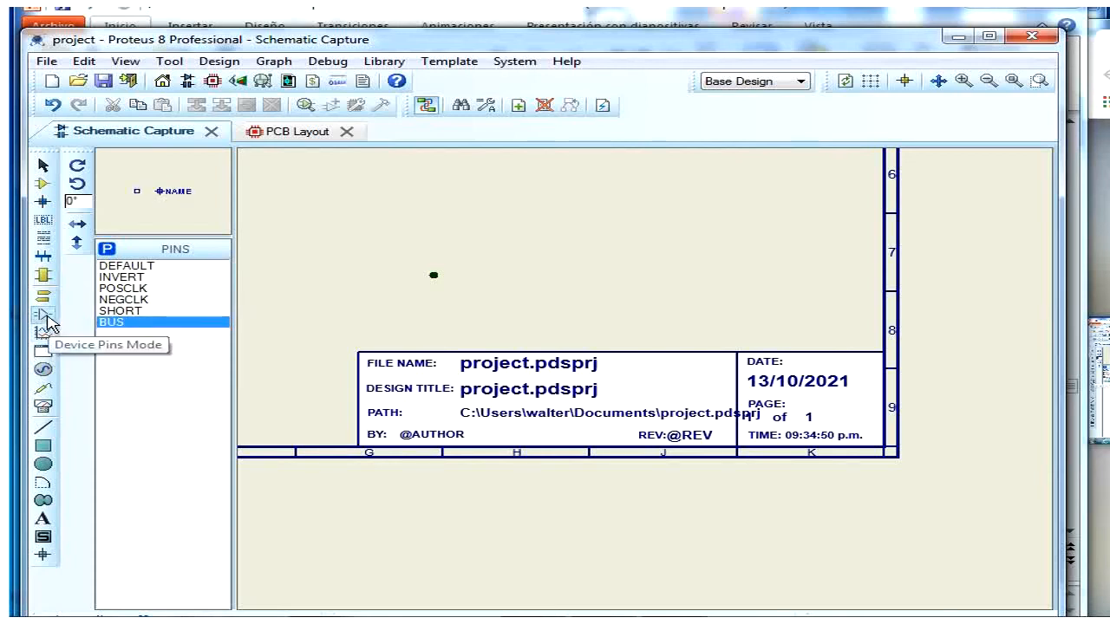
Step: Examine the graph types available in graph mode, from ANALOGUE to AC SWEEP, ending on TRANSFER
{"action": "left_click", "coordinate": [46, 335]}
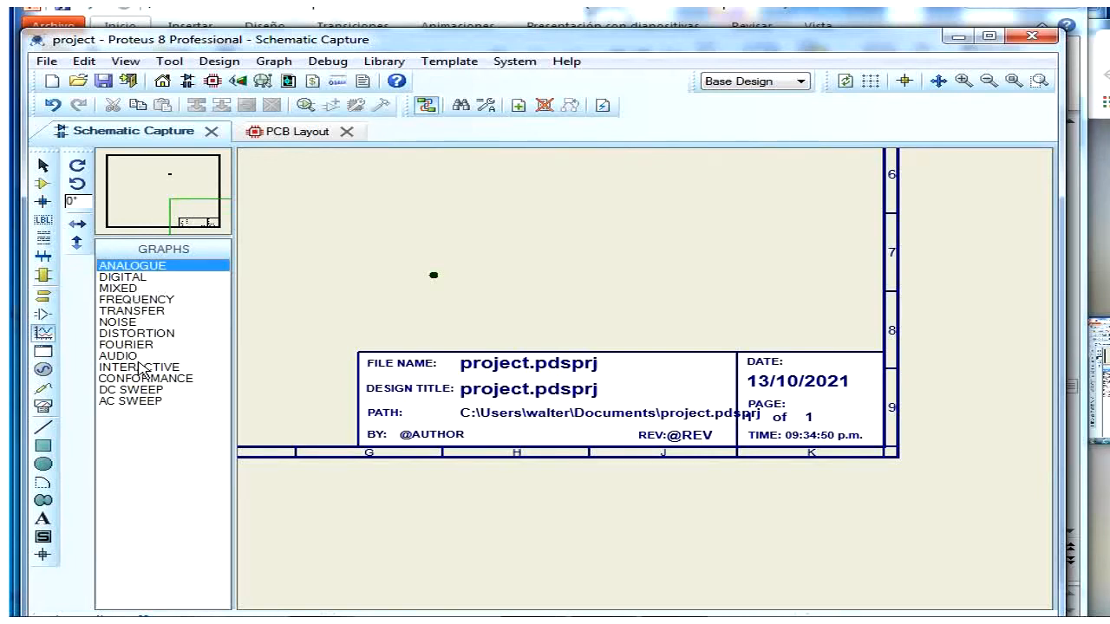
{"action": "left_click", "coordinate": [139, 356]}
{"action": "left_click", "coordinate": [140, 336]}
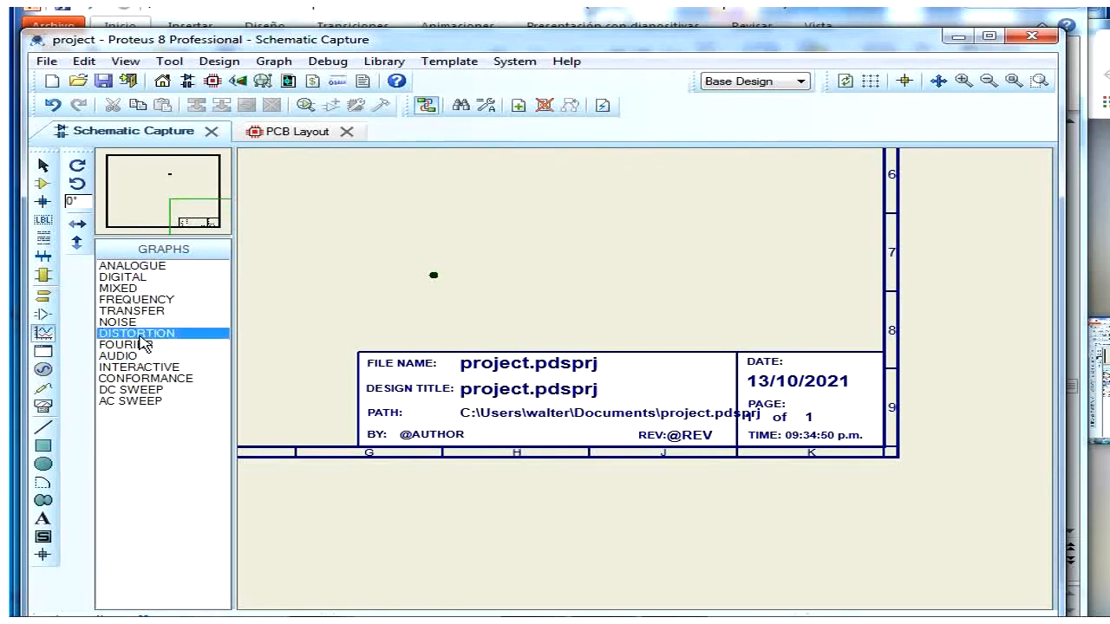
{"action": "left_click", "coordinate": [156, 300]}
{"action": "left_click", "coordinate": [158, 289]}
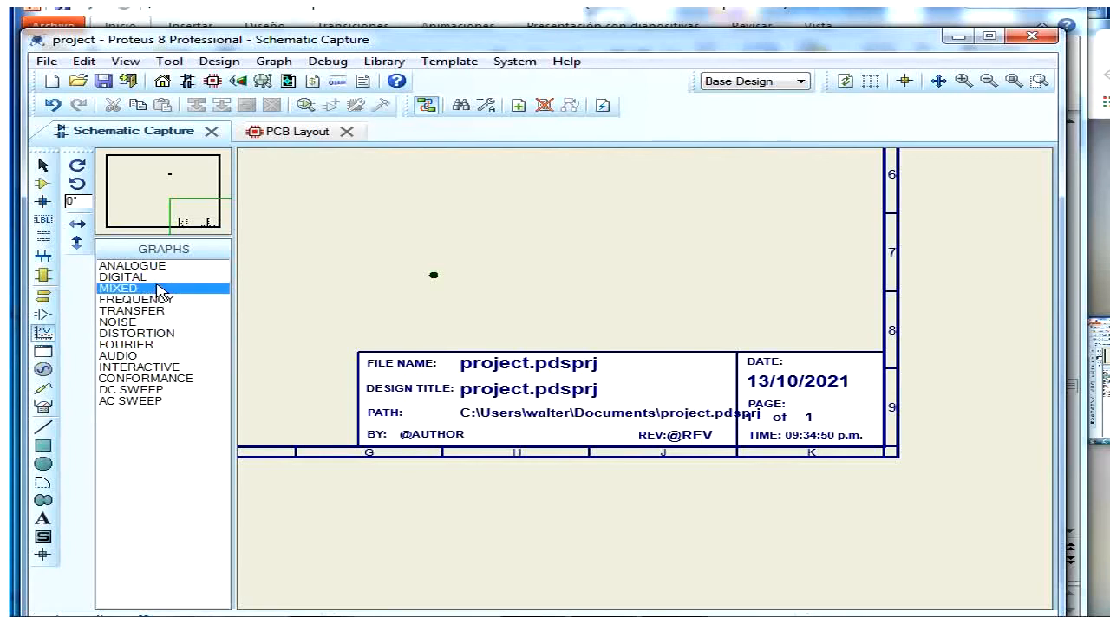
{"action": "key", "text": "Up"}
{"action": "key", "text": "Up"}
{"action": "key", "text": "Down"}
{"action": "key", "text": "Down"}
{"action": "key", "text": "Down"}
{"action": "key", "text": "Down"}
{"action": "key", "text": "Down"}
{"action": "key", "text": "Down"}
{"action": "key", "text": "Down"}
{"action": "key", "text": "Down"}
{"action": "key", "text": "Down"}
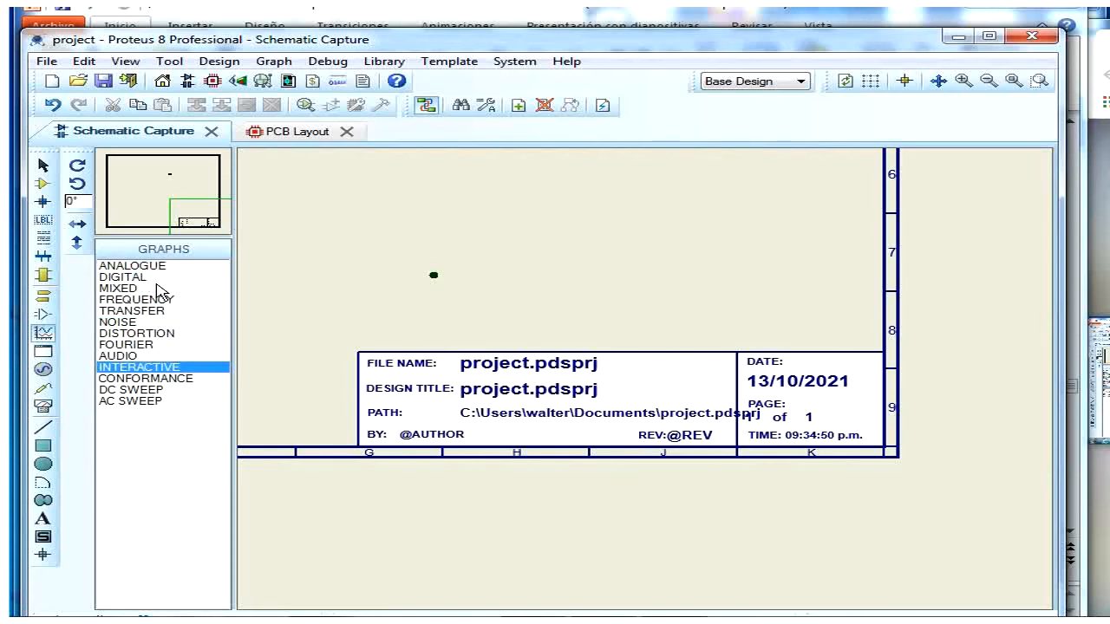
{"action": "key", "text": "Down"}
{"action": "key", "text": "Down"}
{"action": "key", "text": "Down"}
{"action": "key", "text": "Up"}
{"action": "key", "text": "Up"}
{"action": "key", "text": "Up"}
{"action": "key", "text": "Up"}
{"action": "key", "text": "Up"}
{"action": "key", "text": "Up"}
{"action": "key", "text": "Up"}
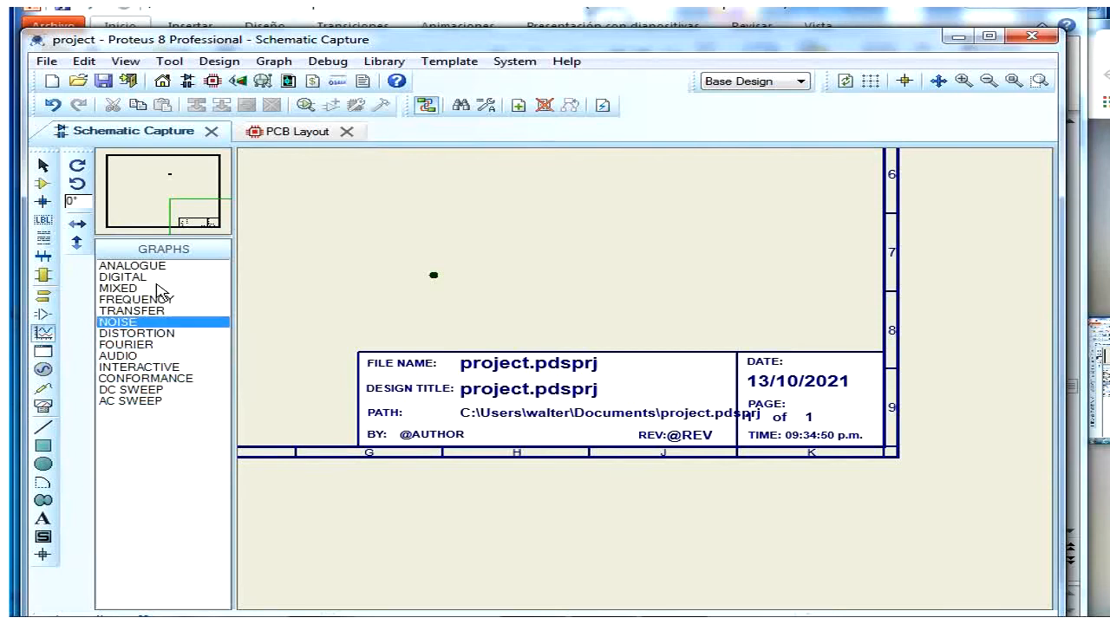
{"action": "key", "text": "Up"}
{"action": "key", "text": "Up"}
{"action": "key", "text": "Up"}
{"action": "key", "text": "Up"}
{"action": "key", "text": "Up"}
{"action": "key", "text": "Down"}
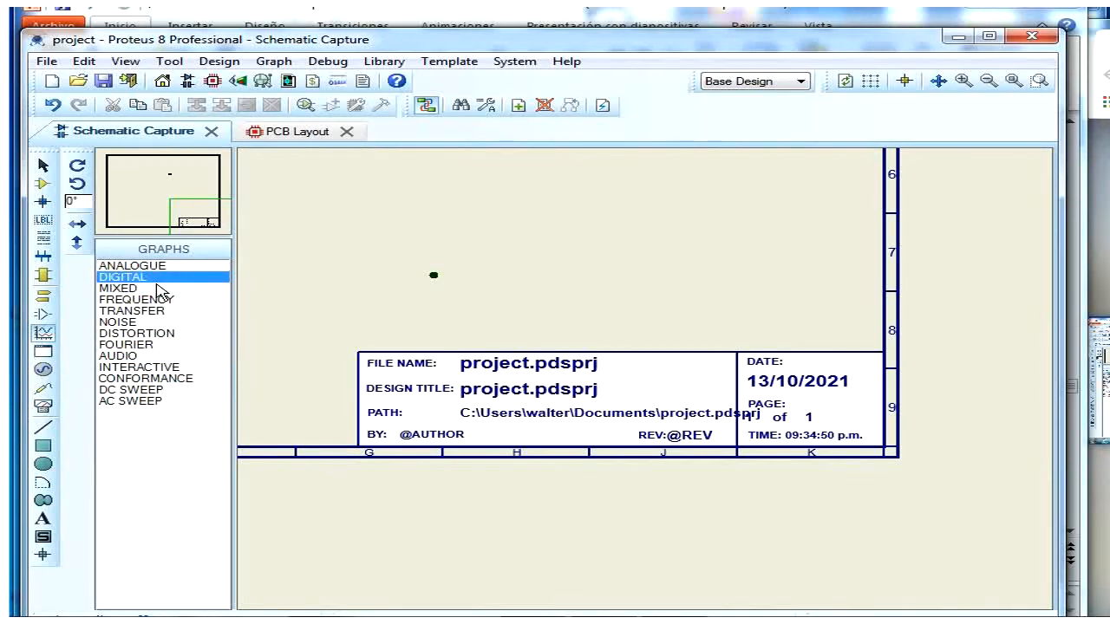
{"action": "key", "text": "Down"}
{"action": "key", "text": "Down"}
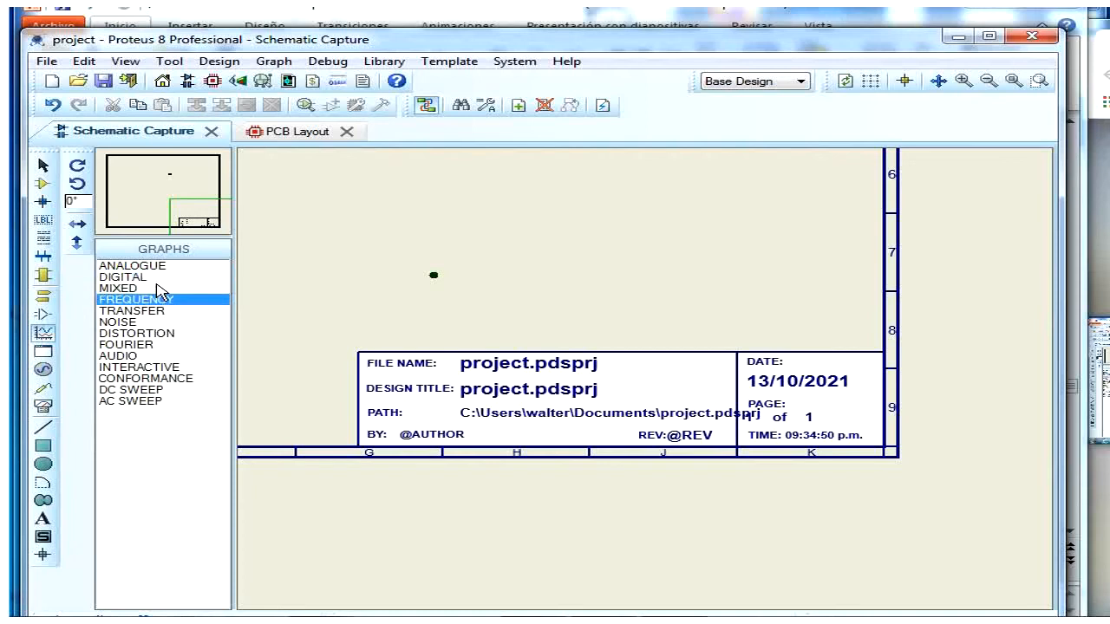
{"action": "key", "text": "Down"}
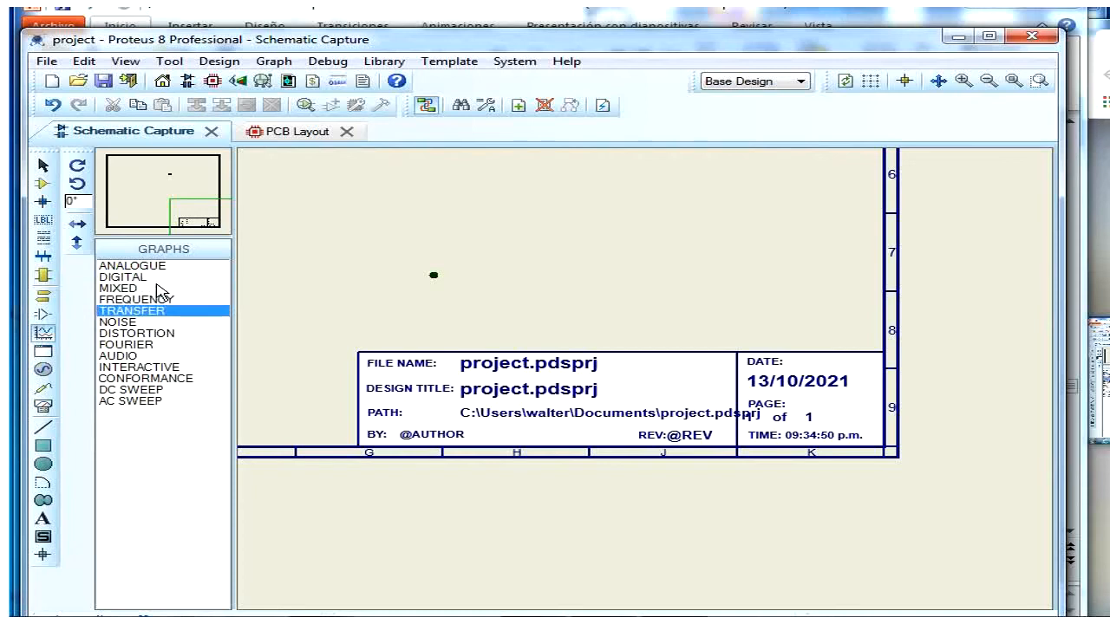
Step: Go through the graph types from NOISE to AC SWEEP, and run back and forth over the whole list
{"action": "key", "text": "Down"}
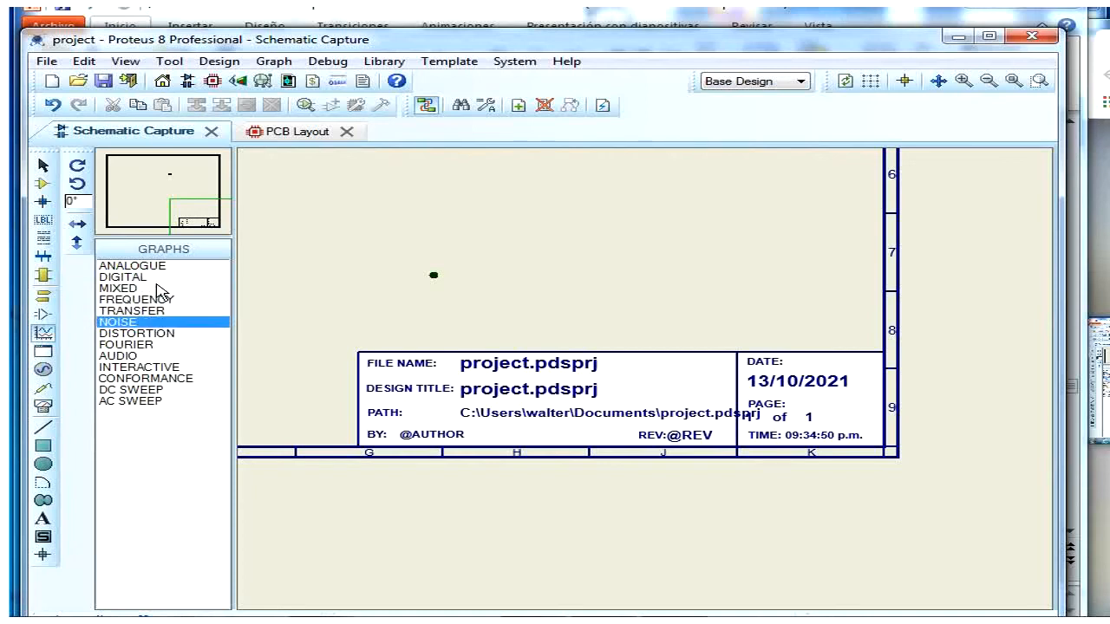
{"action": "key", "text": "Down"}
{"action": "key", "text": "Down"}
{"action": "key", "text": "Down"}
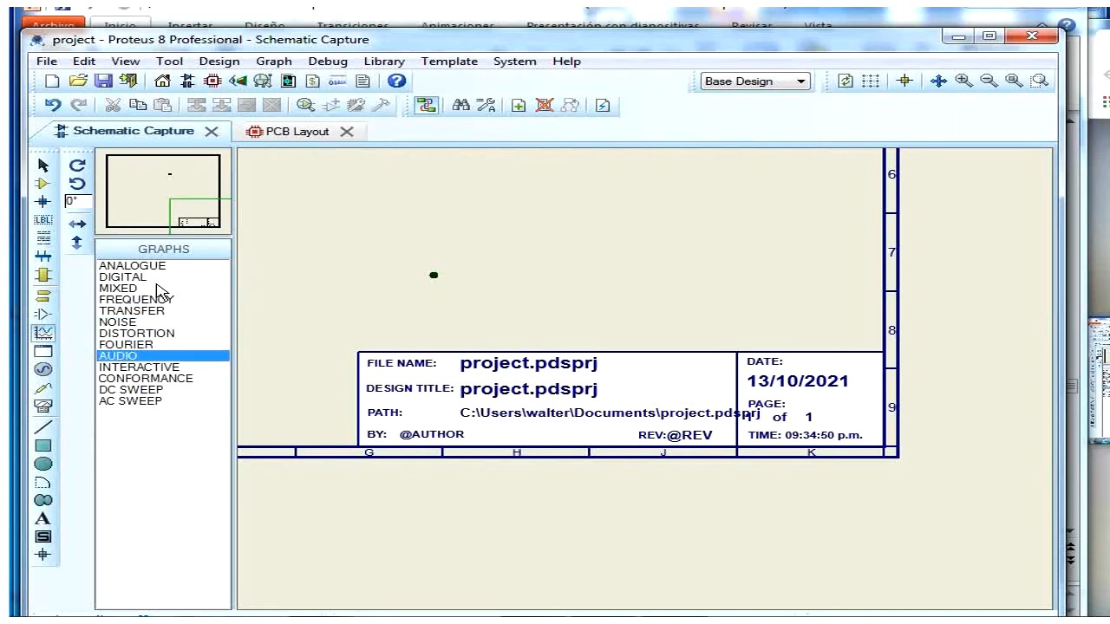
{"action": "key", "text": "Down"}
{"action": "key", "text": "Down"}
{"action": "key", "text": "Down"}
{"action": "key", "text": "Down"}
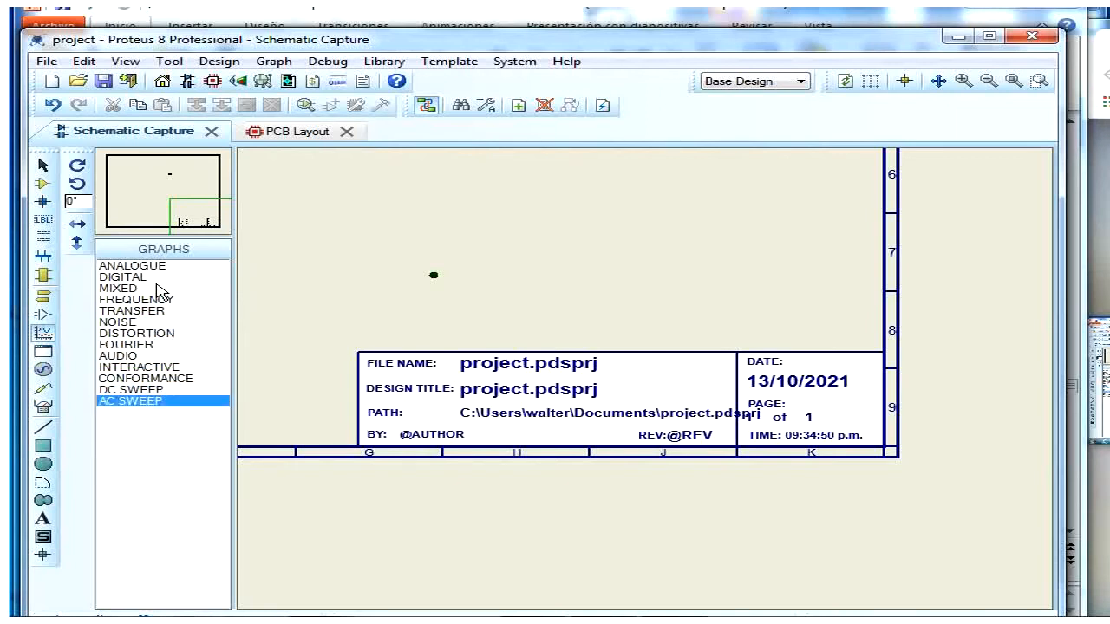
{"action": "key", "text": "Up"}
{"action": "key", "text": "Up"}
{"action": "key", "text": "Up"}
{"action": "key", "text": "Up"}
{"action": "key", "text": "Up"}
{"action": "key", "text": "Up"}
{"action": "key", "text": "Up"}
{"action": "key", "text": "Up"}
{"action": "key", "text": "Up"}
{"action": "key", "text": "Up"}
{"action": "key", "text": "Up"}
{"action": "key", "text": "Up"}
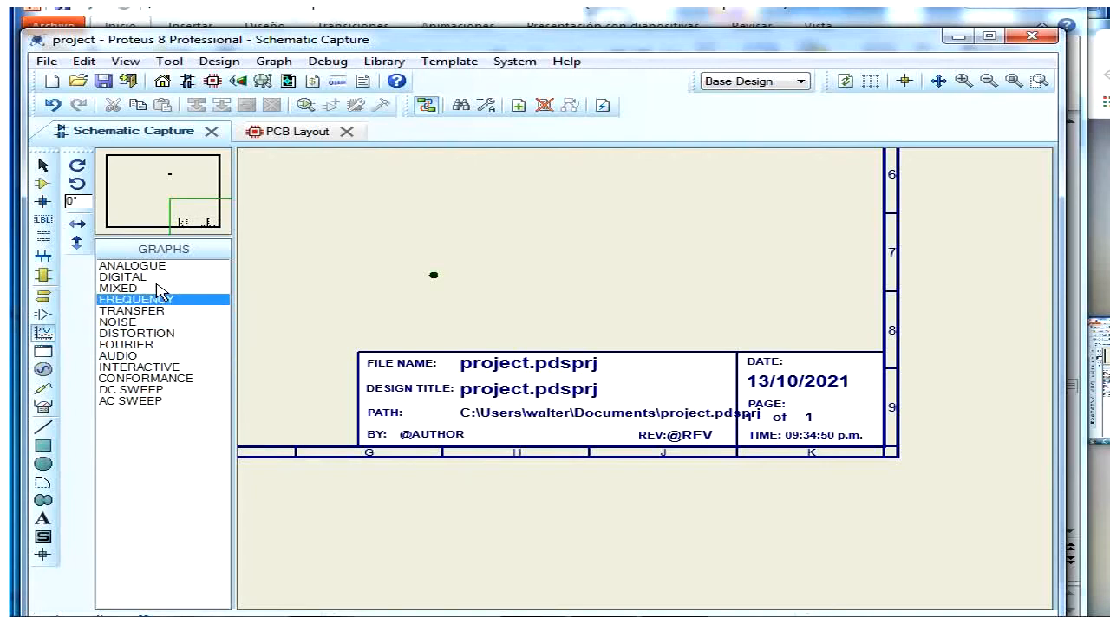
{"action": "key", "text": "Down"}
{"action": "key", "text": "Down"}
{"action": "key", "text": "Down"}
{"action": "key", "text": "Down"}
{"action": "key", "text": "Down"}
{"action": "key", "text": "Down"}
{"action": "key", "text": "Down"}
{"action": "key", "text": "Down"}
{"action": "key", "text": "Down"}
{"action": "key", "text": "Down"}
{"action": "key", "text": "Down"}
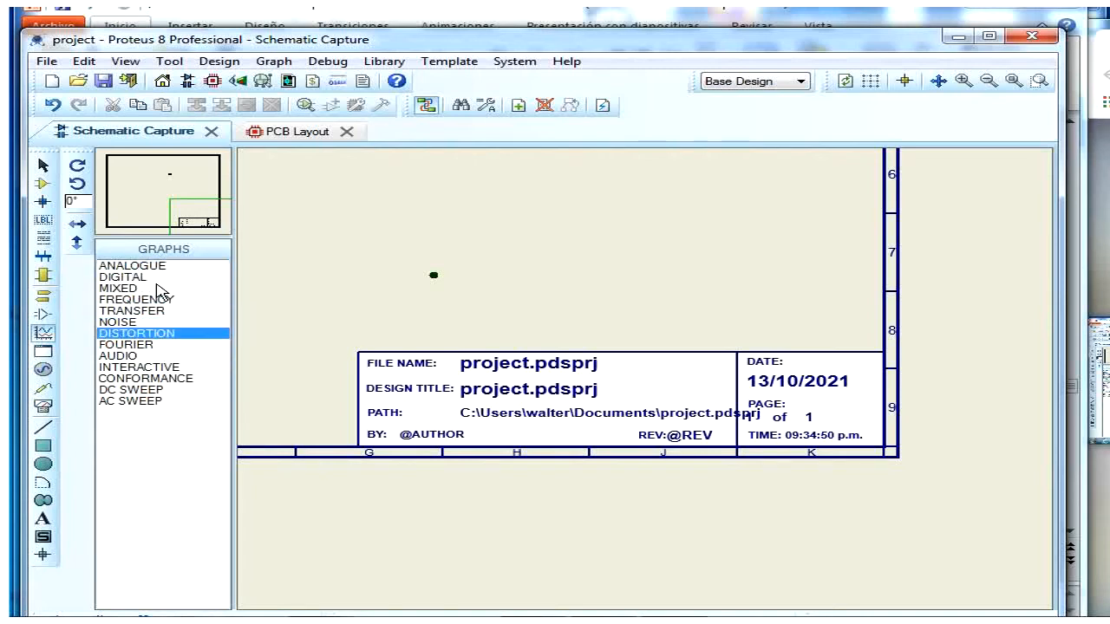
{"action": "key", "text": "Up"}
{"action": "key", "text": "Up"}
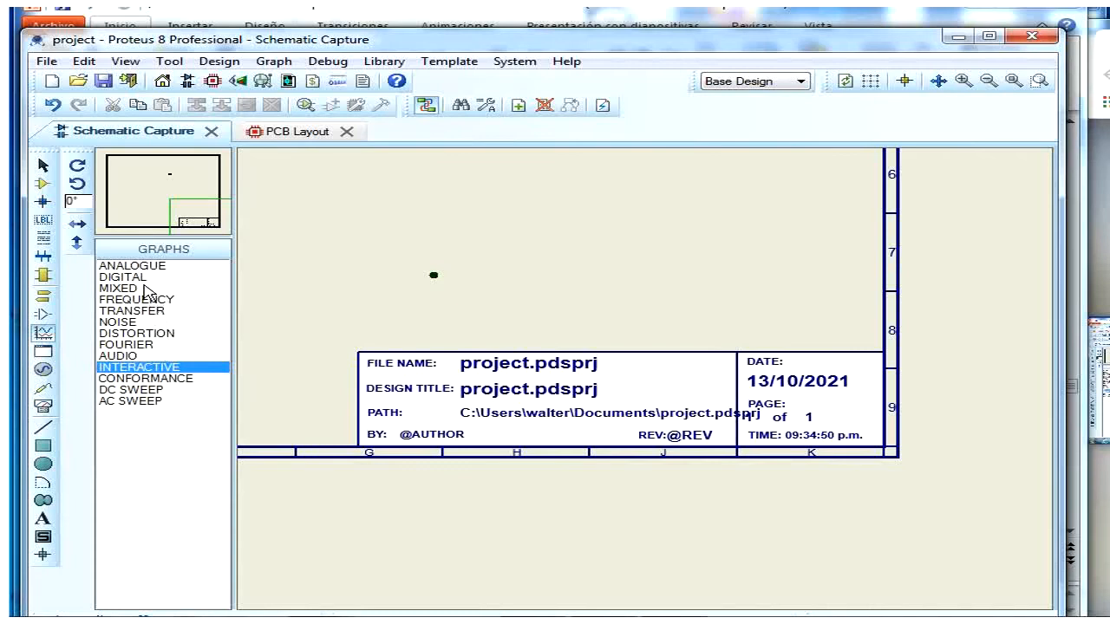
Step: Place a DIGITAL analysis graph on the sheet, to the left of the junction dot above the title block
{"action": "left_click", "coordinate": [149, 277]}
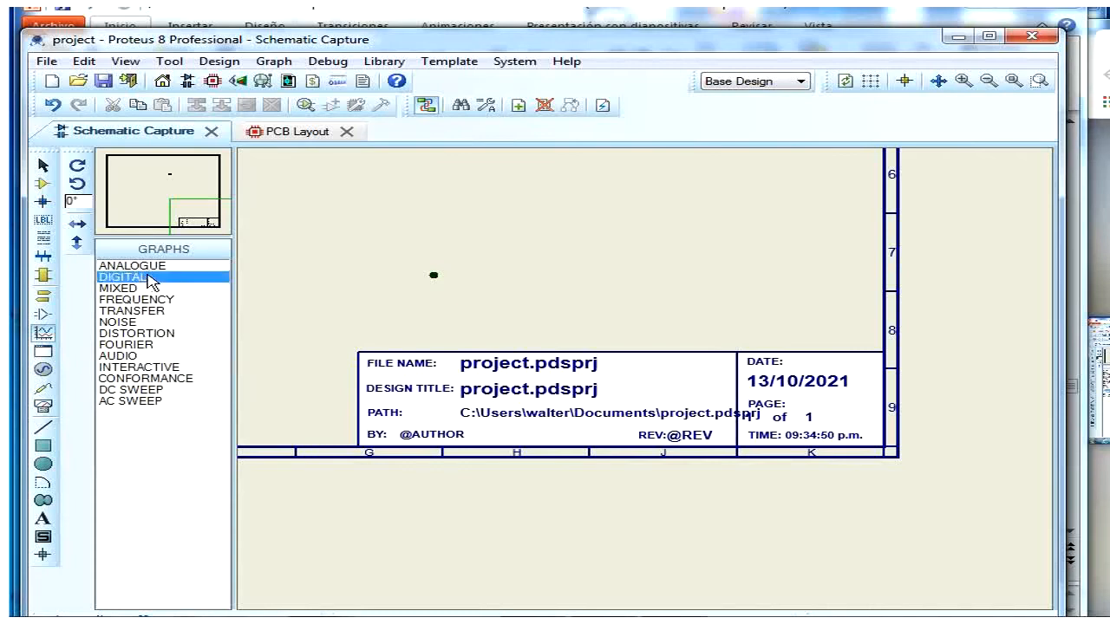
{"action": "left_click", "coordinate": [312, 280]}
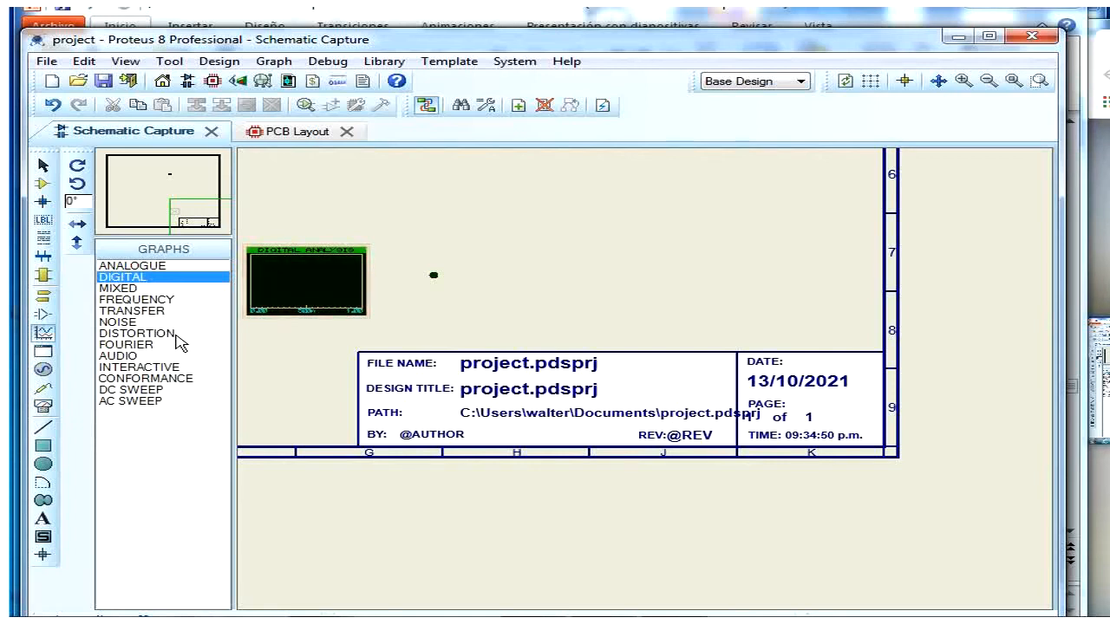
{"action": "left_click", "coordinate": [309, 297]}
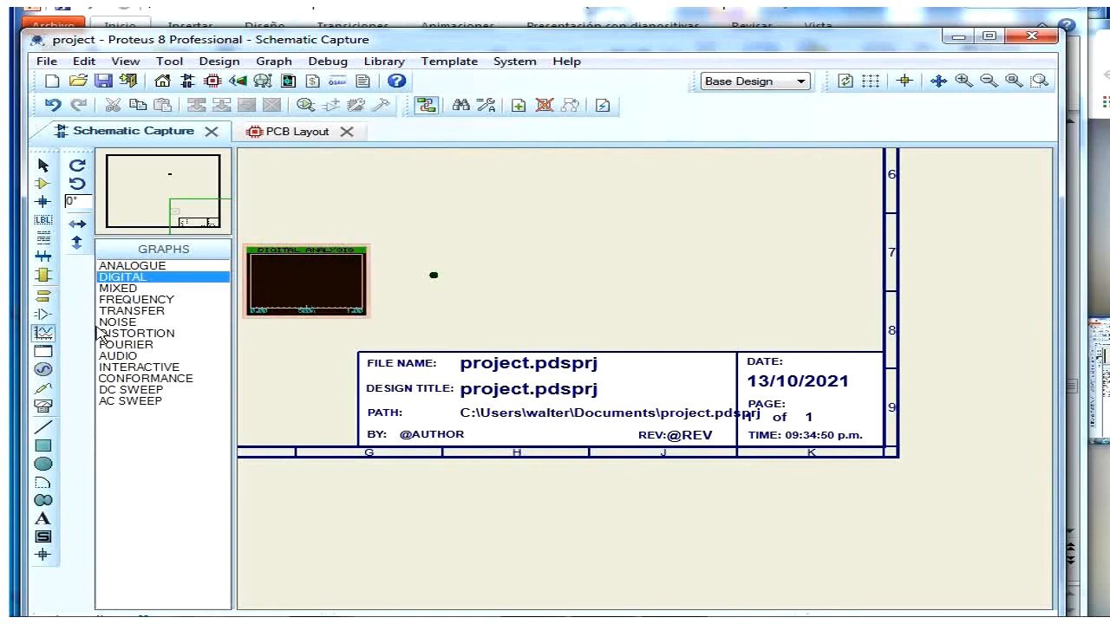
Step: Preview the DC and SINE sources in generator mode
{"action": "left_click", "coordinate": [46, 359]}
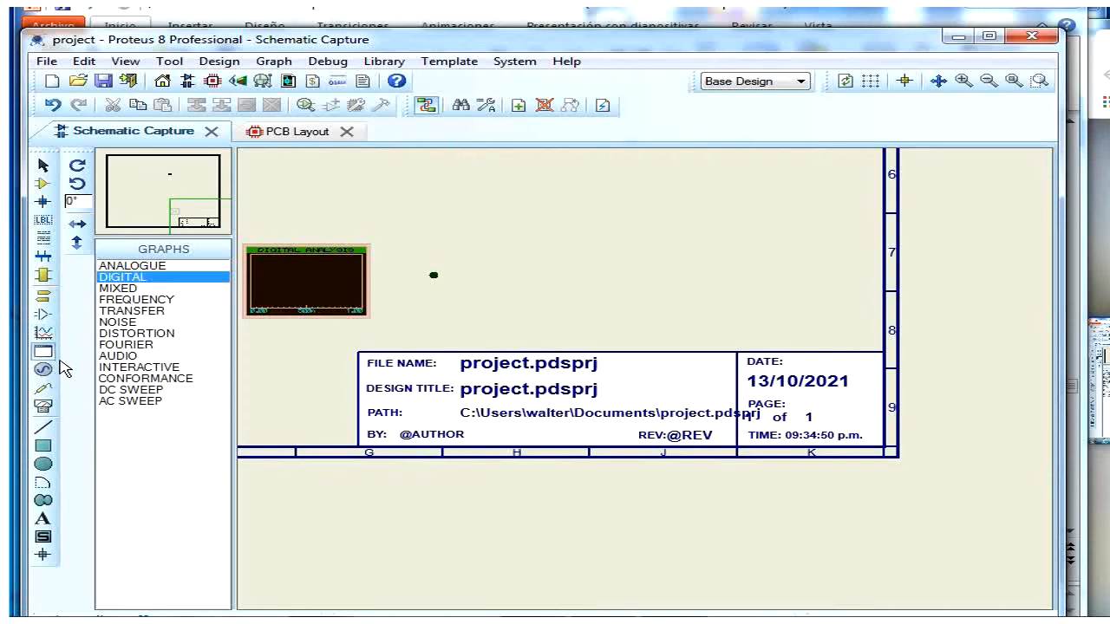
{"action": "left_click", "coordinate": [48, 370]}
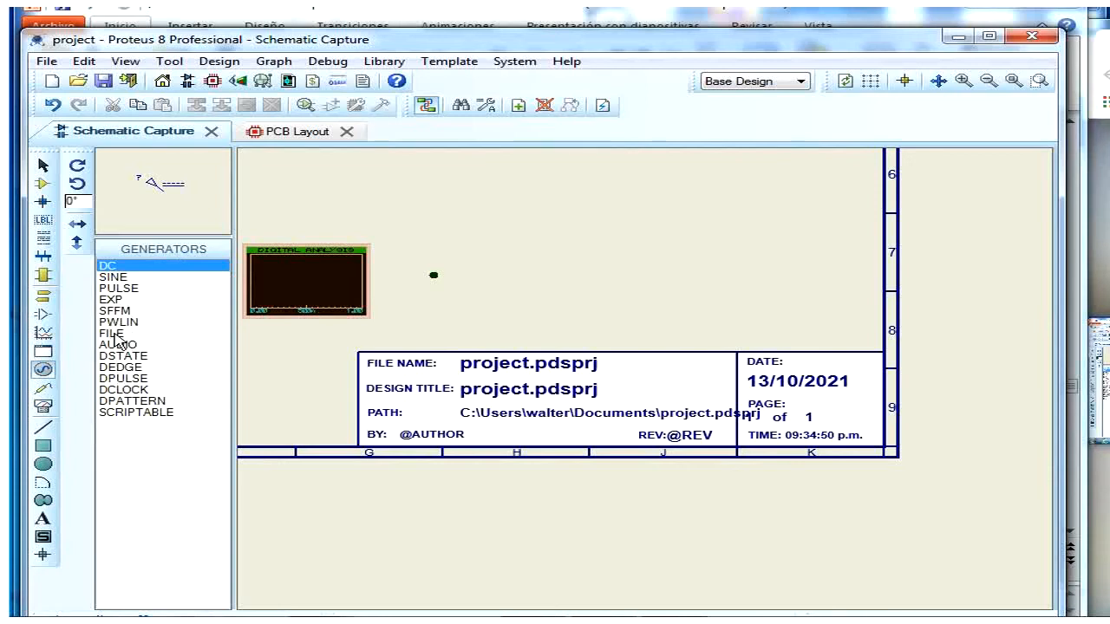
{"action": "left_click", "coordinate": [109, 277]}
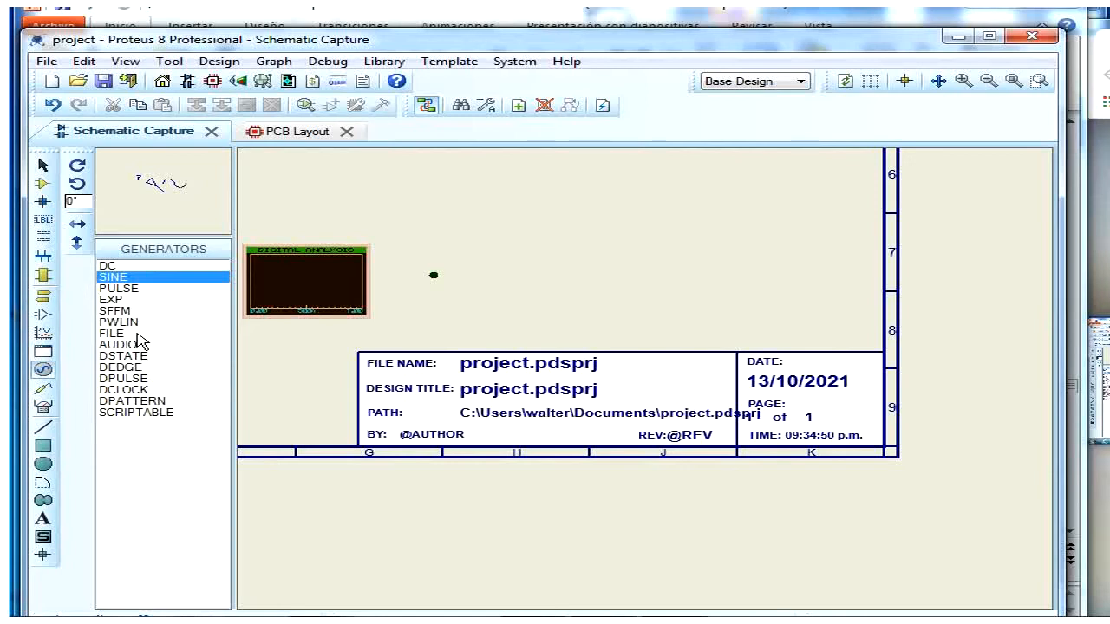
{"action": "left_click", "coordinate": [126, 267]}
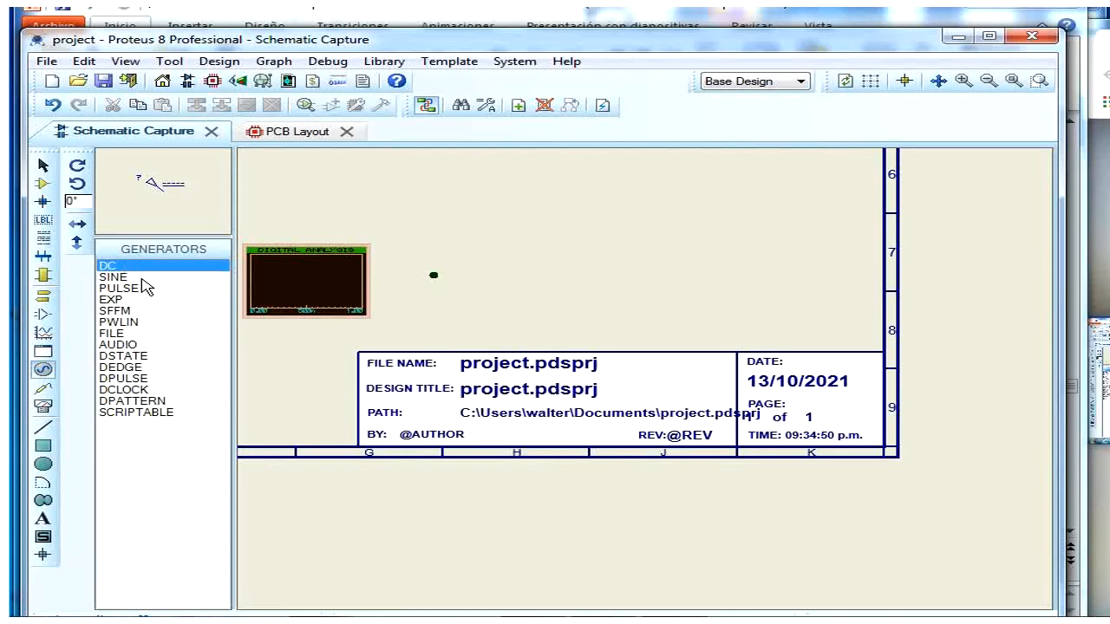
{"action": "left_click", "coordinate": [146, 278]}
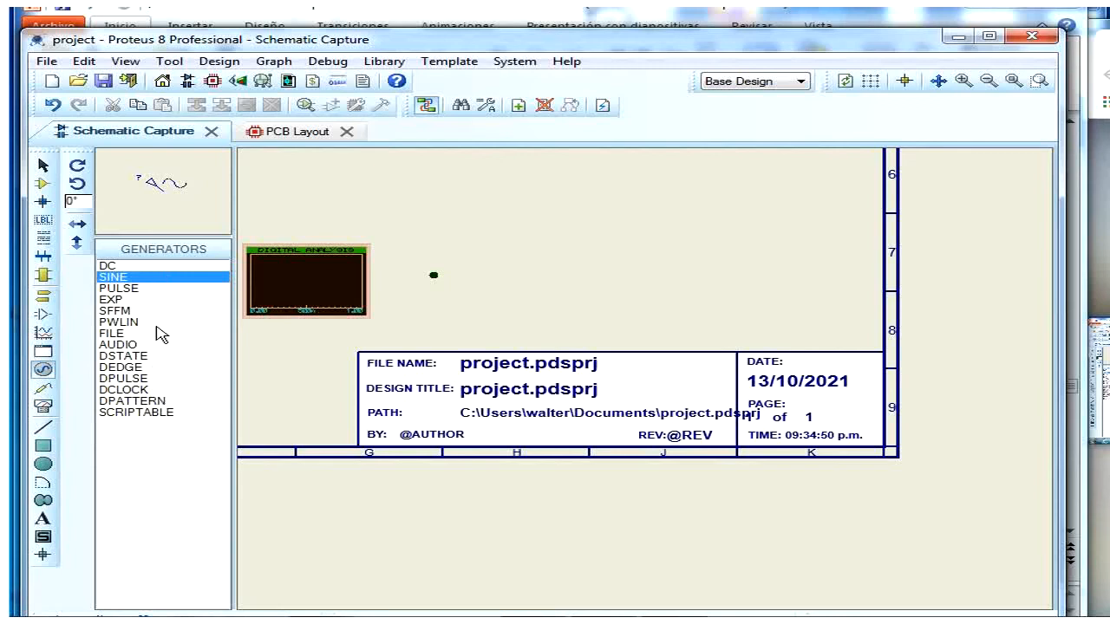
Step: Preview the VOLTAGE, CURRENT and TAPE symbols in probe mode
{"action": "left_click", "coordinate": [45, 390]}
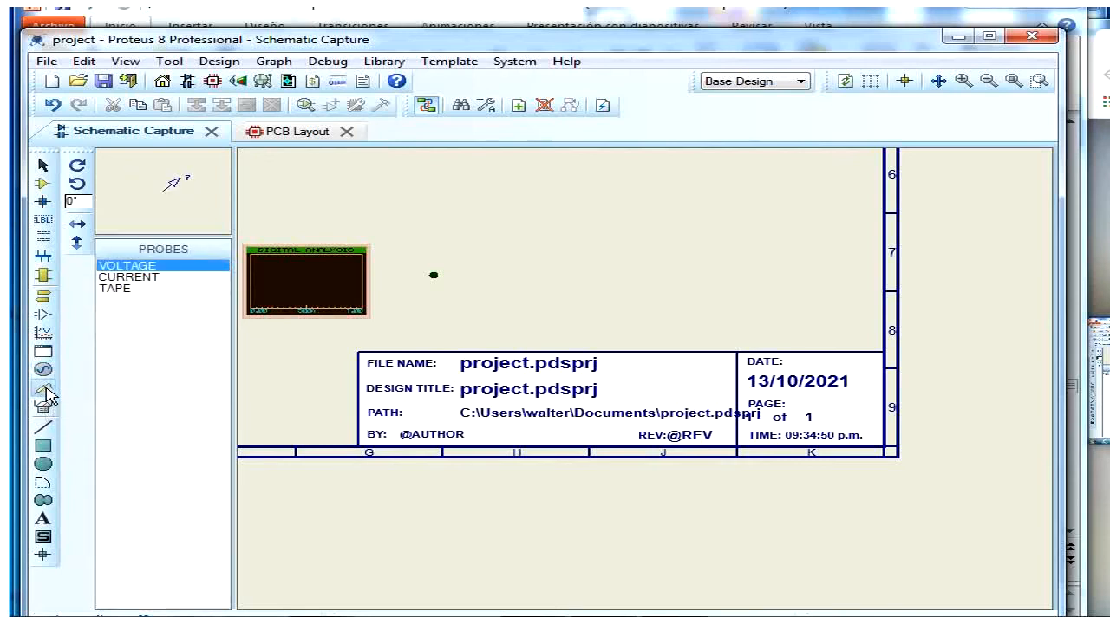
{"action": "left_click", "coordinate": [146, 278]}
{"action": "left_click", "coordinate": [138, 290]}
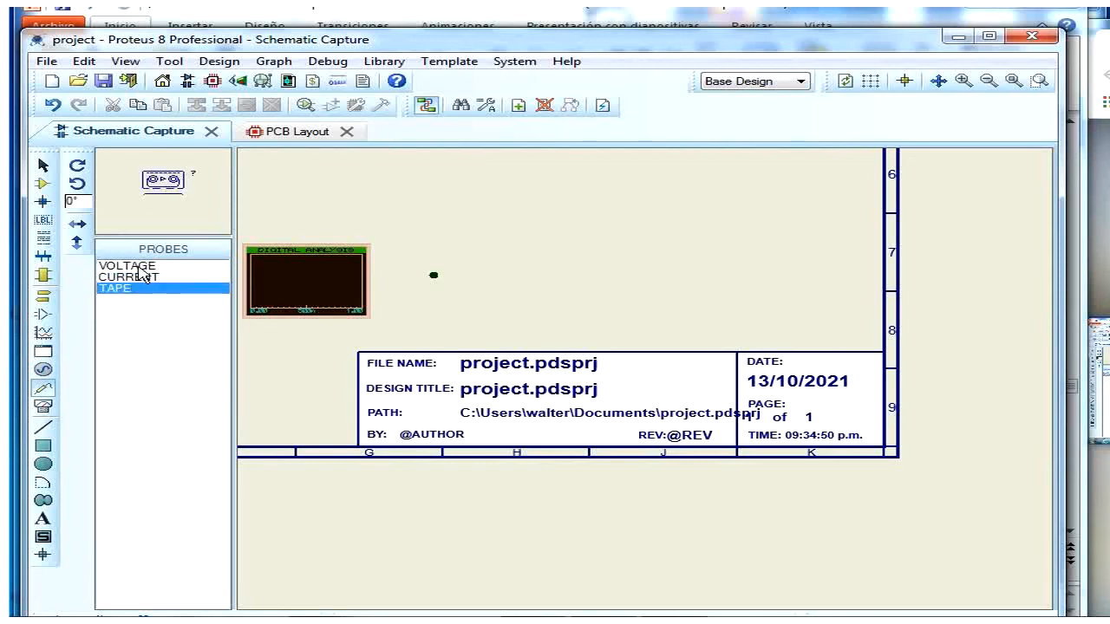
{"action": "left_click", "coordinate": [139, 267]}
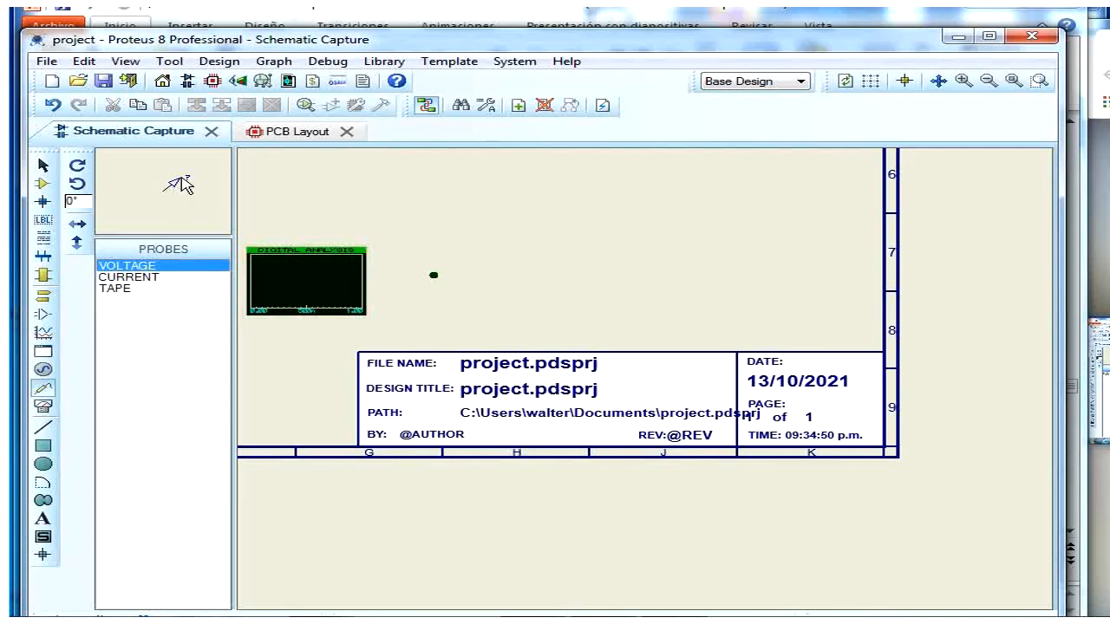
{"action": "left_click", "coordinate": [152, 277]}
{"action": "left_click", "coordinate": [137, 290]}
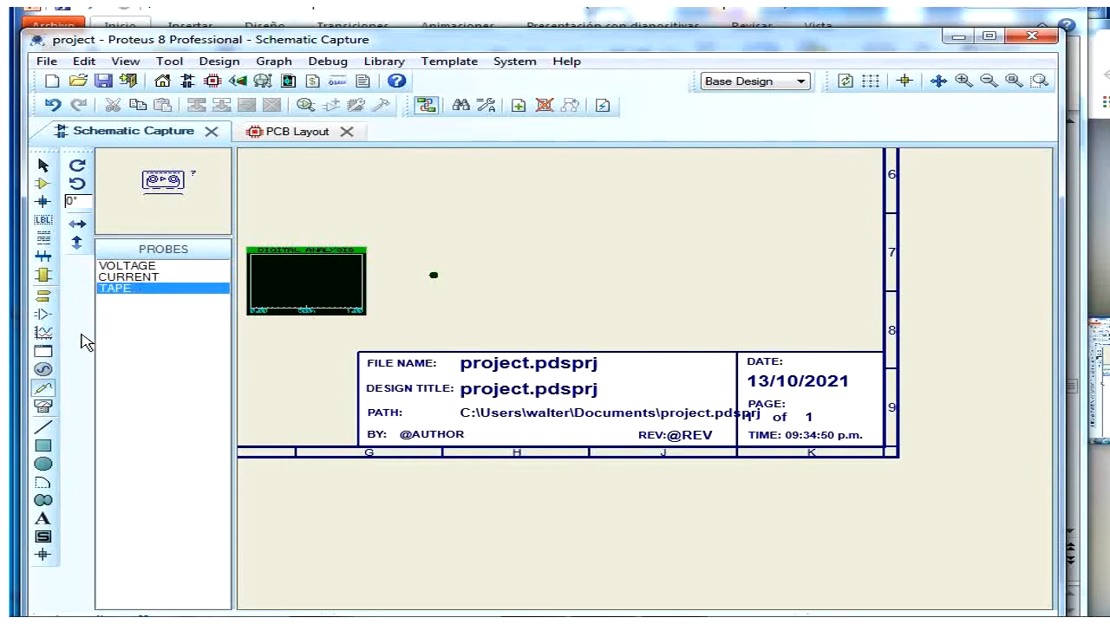
{"action": "left_click", "coordinate": [136, 266]}
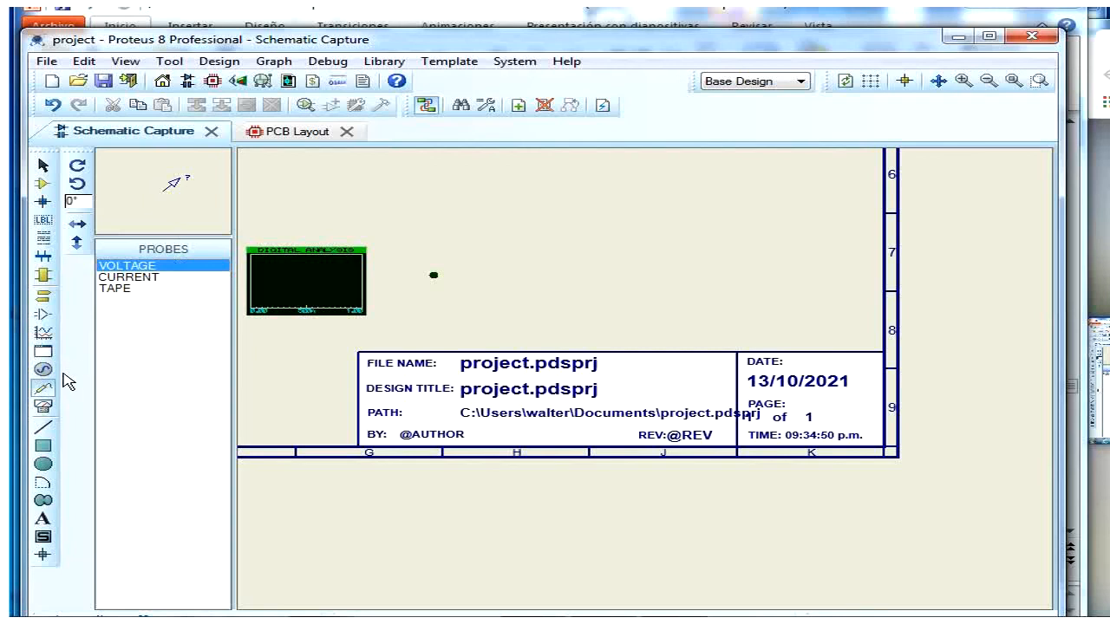
Step: Place an OSCILLOSCOPE virtual instrument at the title block's upper edge and view its component properties without changing them
{"action": "left_click", "coordinate": [42, 405]}
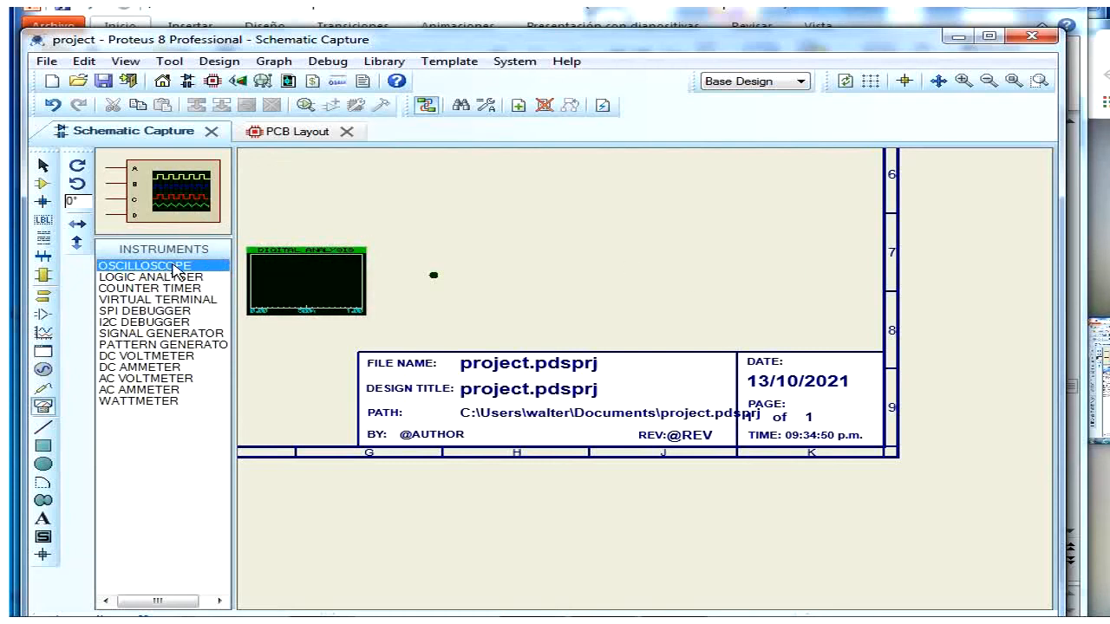
{"action": "left_click", "coordinate": [598, 277]}
{"action": "left_click", "coordinate": [595, 276]}
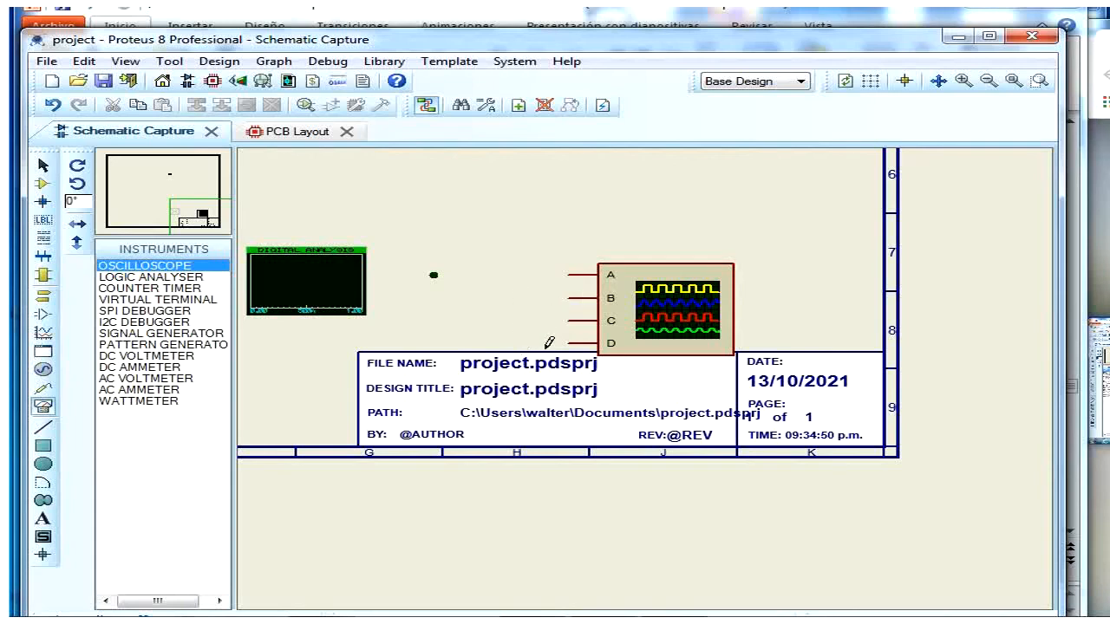
{"action": "double_click", "coordinate": [647, 317]}
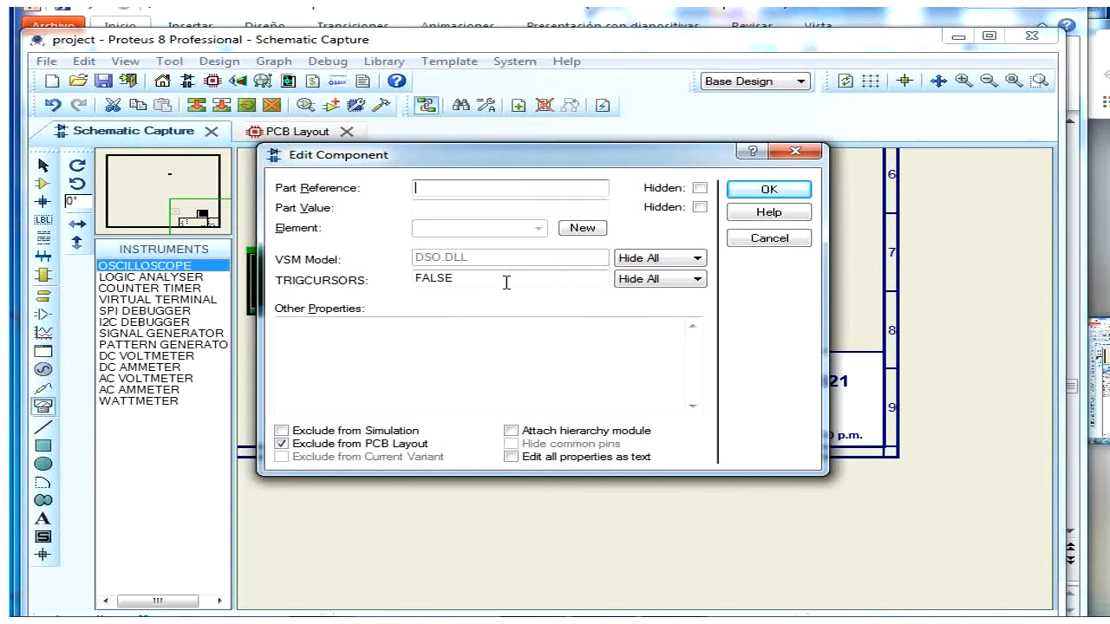
{"action": "left_click", "coordinate": [796, 155]}
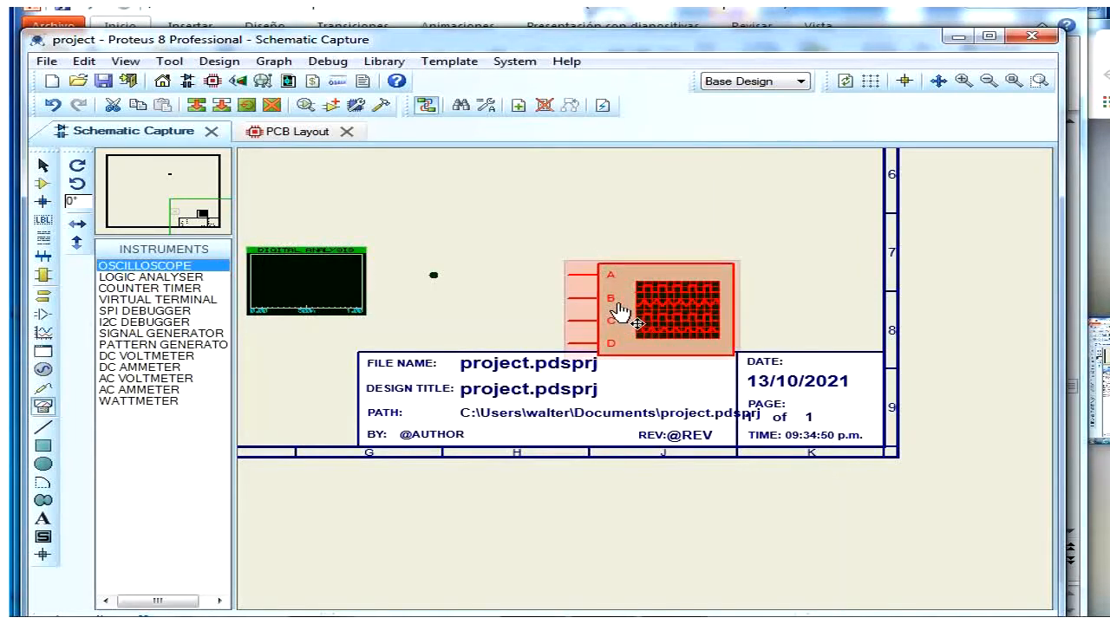
Step: Preview the LOGIC ANALYSER, COUNTER TIMER, VIRTUAL TERMINAL, I2C DEBUGGER and SPI DEBUGGER instruments
{"action": "left_click", "coordinate": [185, 278]}
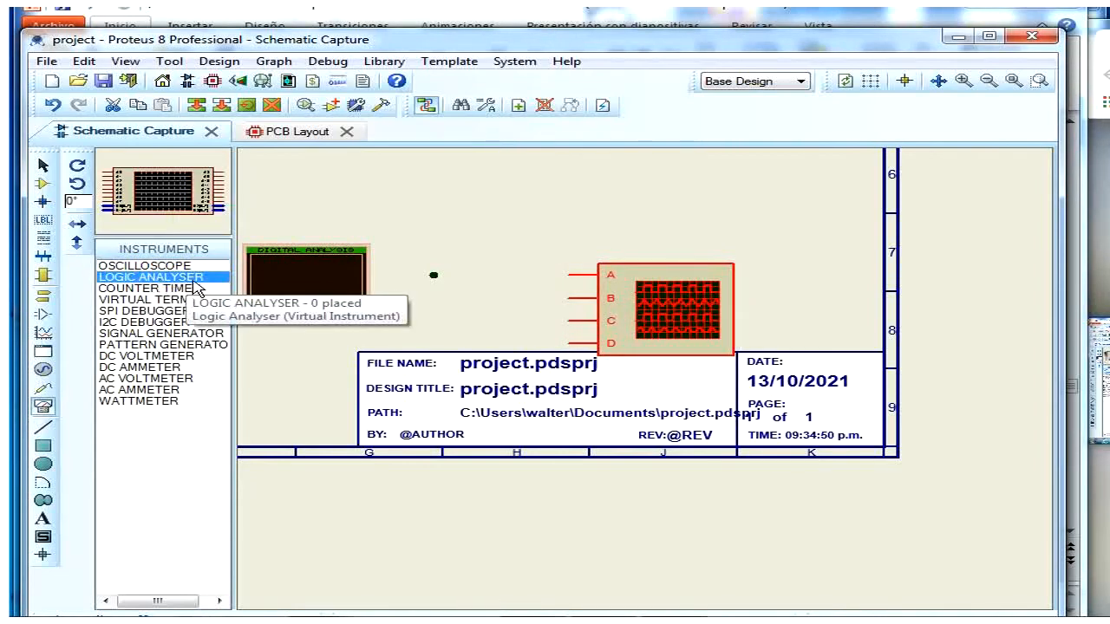
{"action": "left_click", "coordinate": [189, 289]}
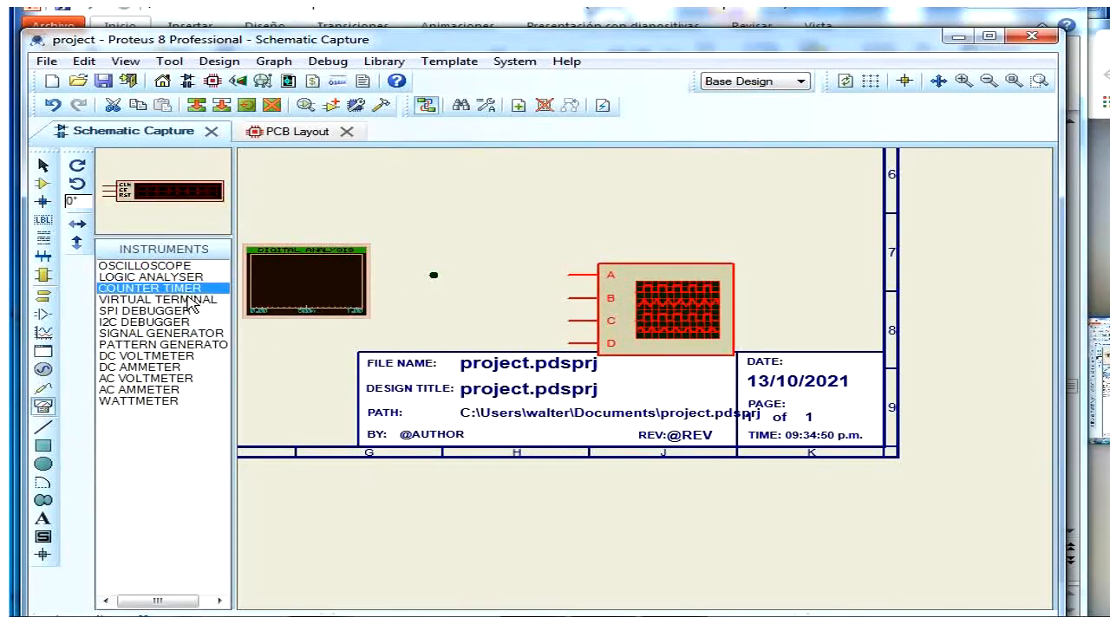
{"action": "left_click", "coordinate": [184, 303]}
{"action": "left_click", "coordinate": [185, 322]}
{"action": "key", "text": "Up"}
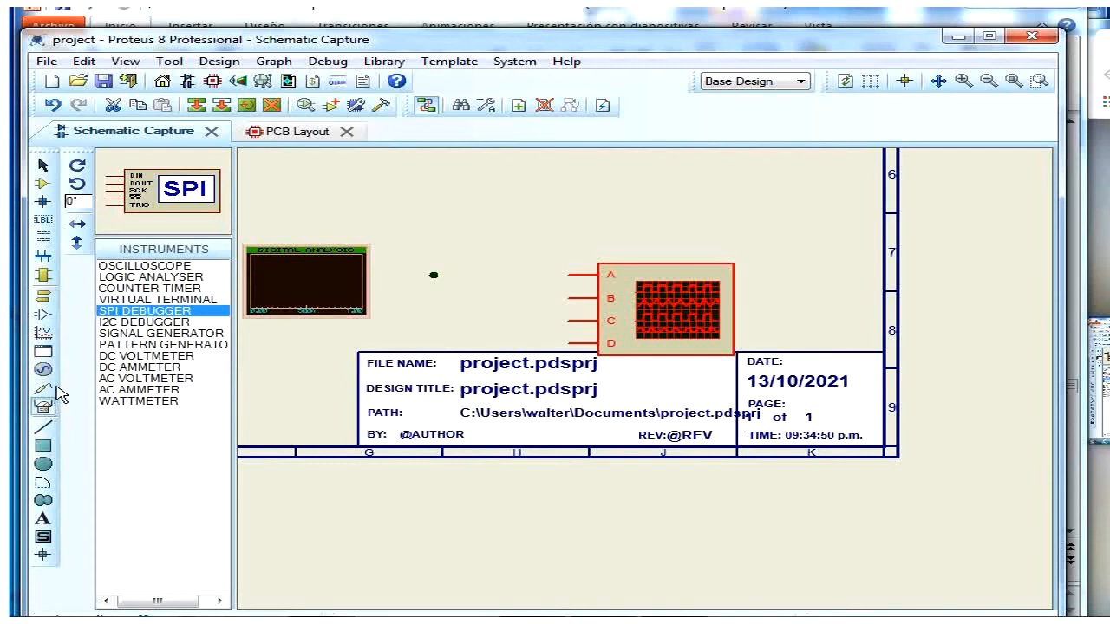
Step: Compare the probe and instrument lists, and check the placed oscilloscope's component properties
{"action": "left_click", "coordinate": [47, 390]}
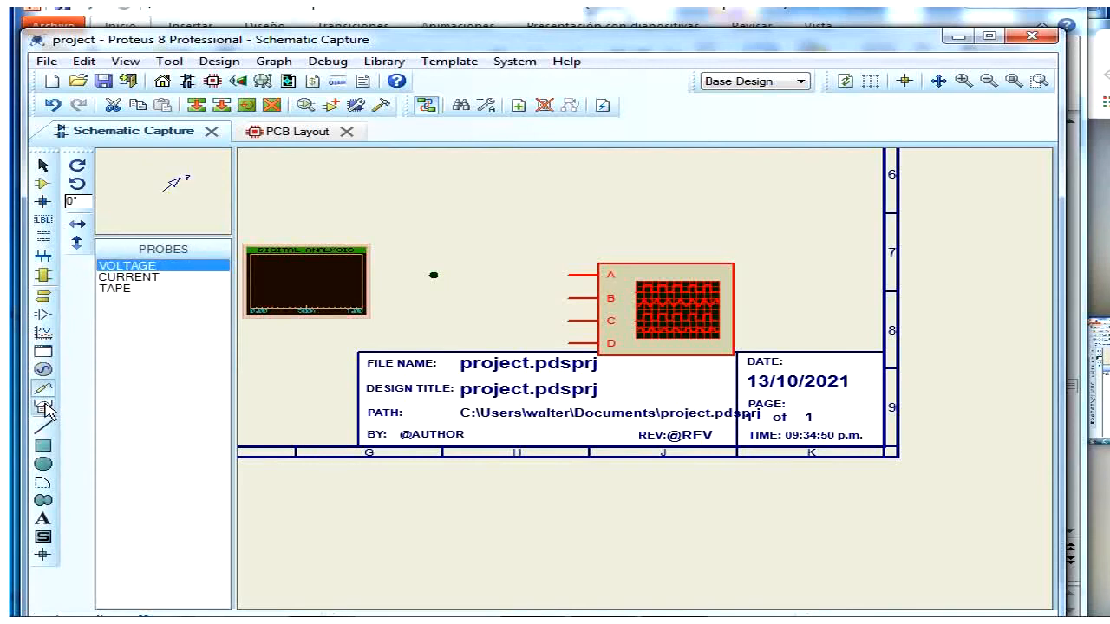
{"action": "left_click", "coordinate": [48, 410]}
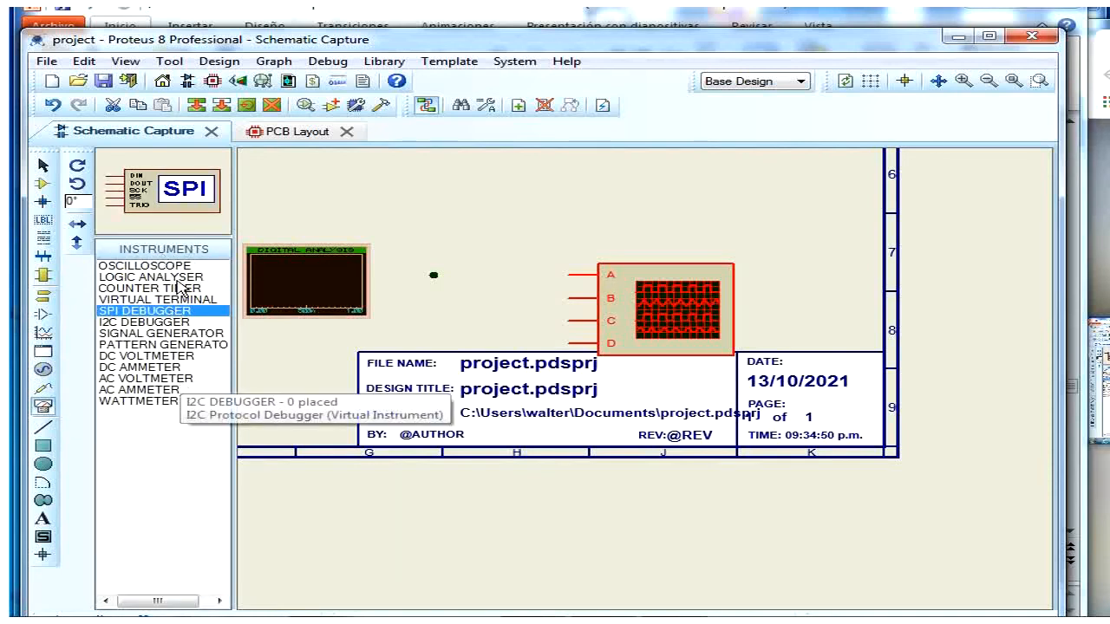
{"action": "left_click", "coordinate": [44, 389]}
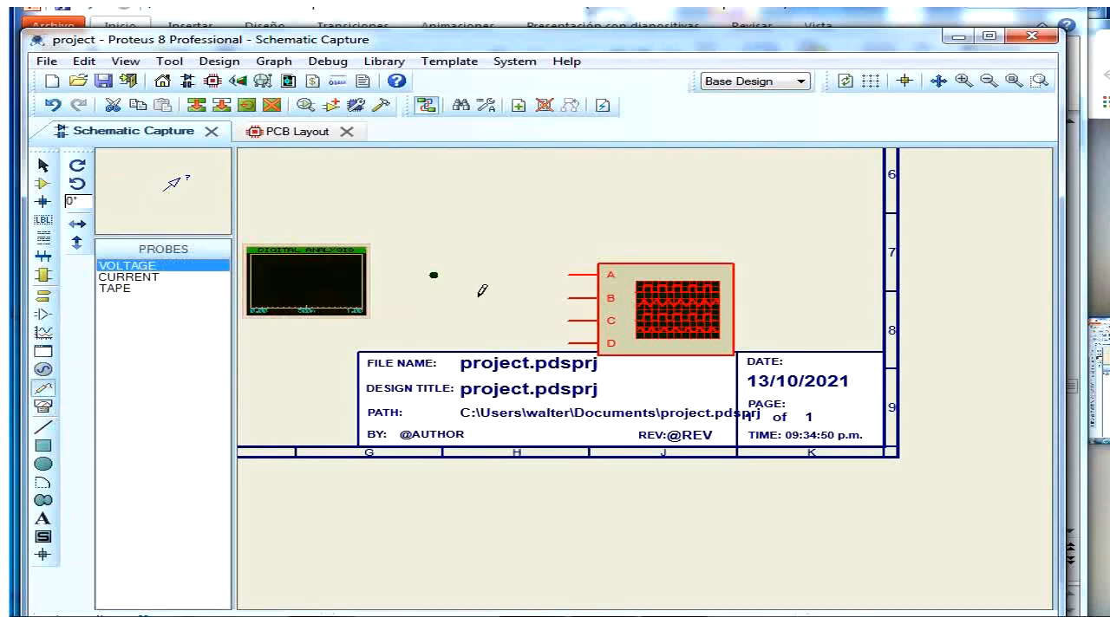
{"action": "double_click", "coordinate": [574, 277]}
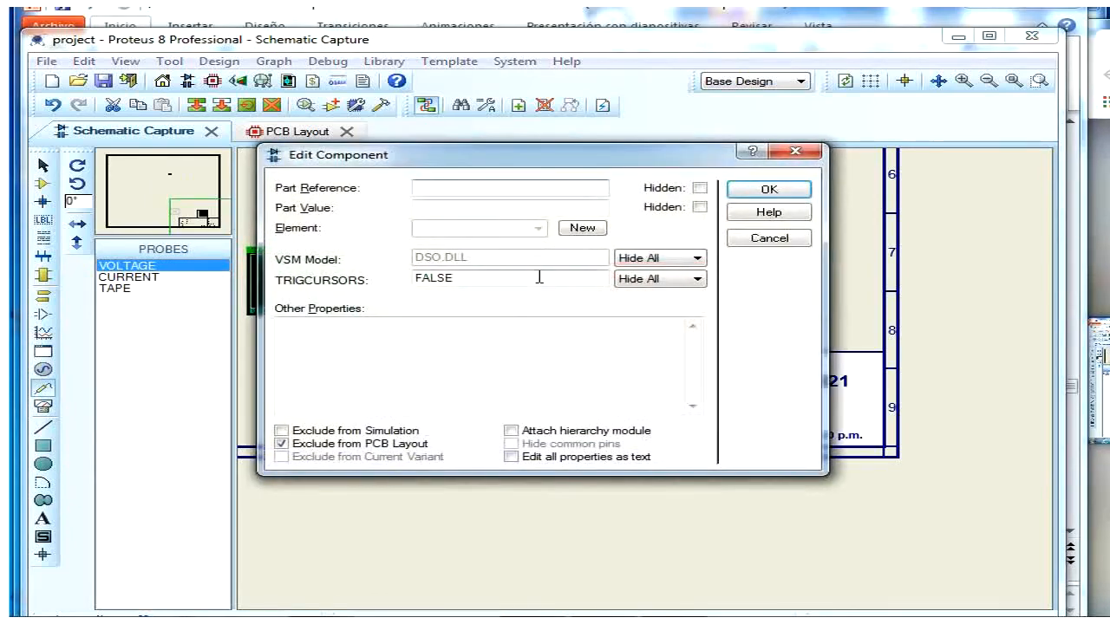
{"action": "left_click", "coordinate": [763, 189]}
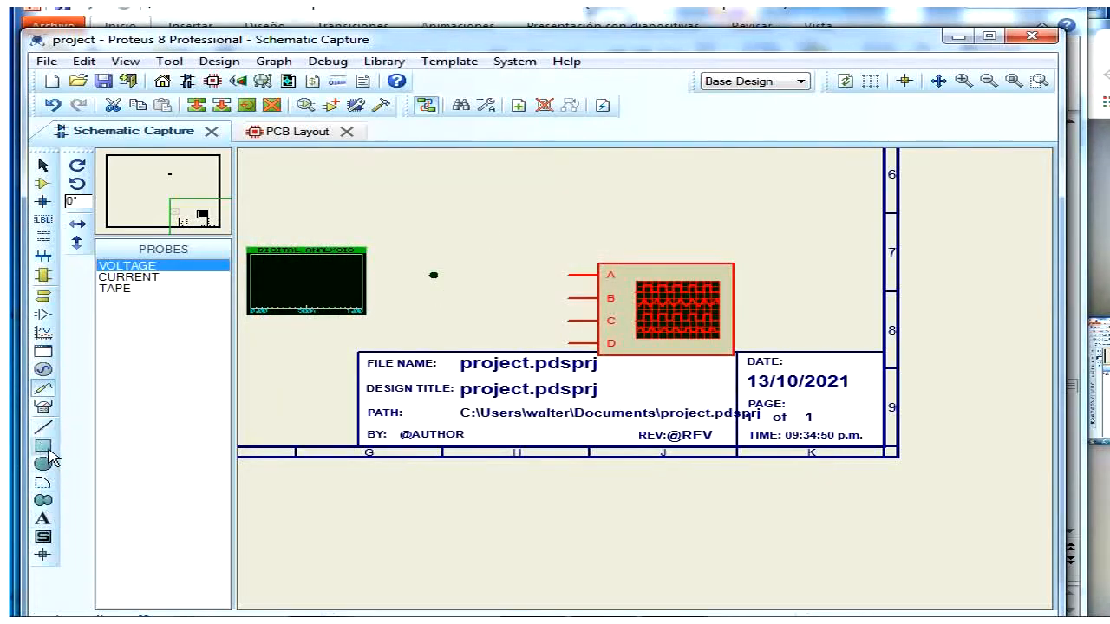
Step: Review the instruments, probes, generators and graphs lists in turn, ending in graph mode
{"action": "left_click", "coordinate": [48, 405]}
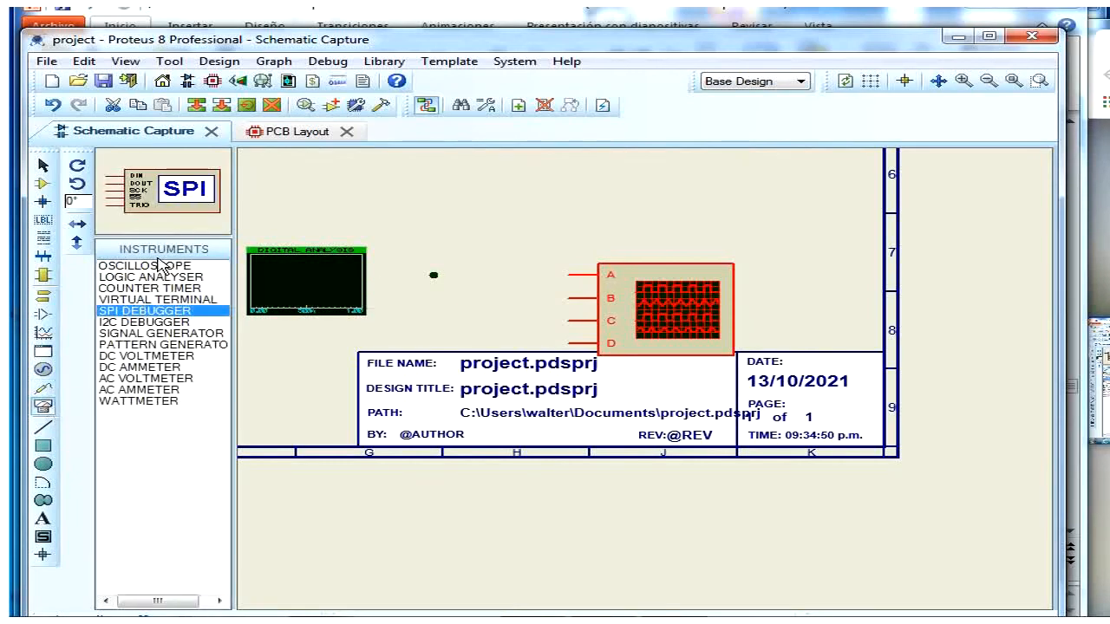
{"action": "left_click", "coordinate": [42, 388]}
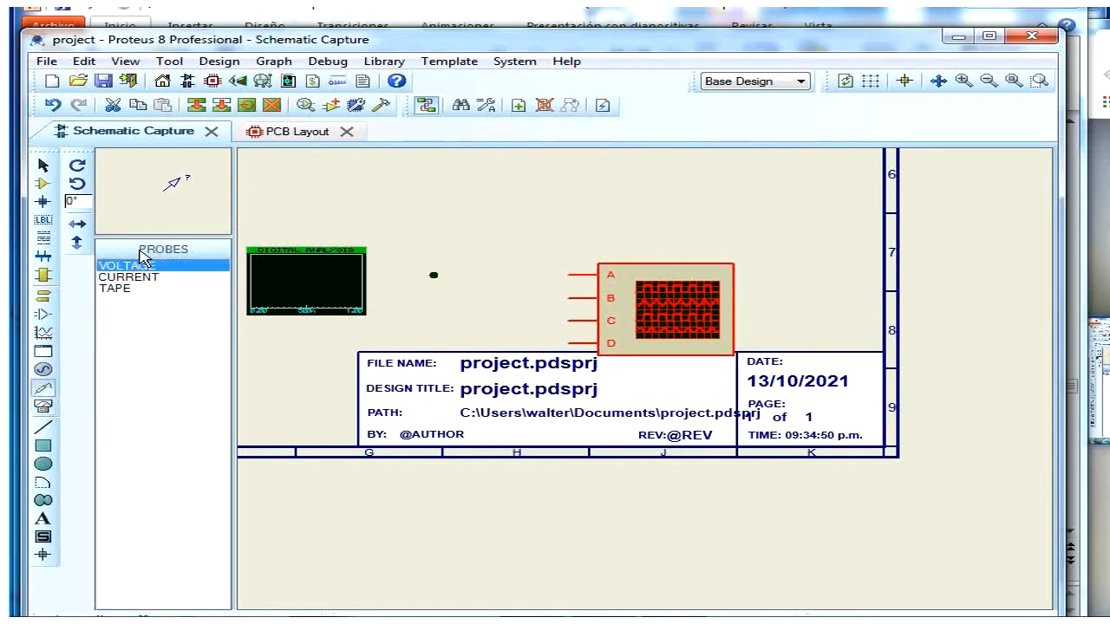
{"action": "left_click", "coordinate": [43, 371]}
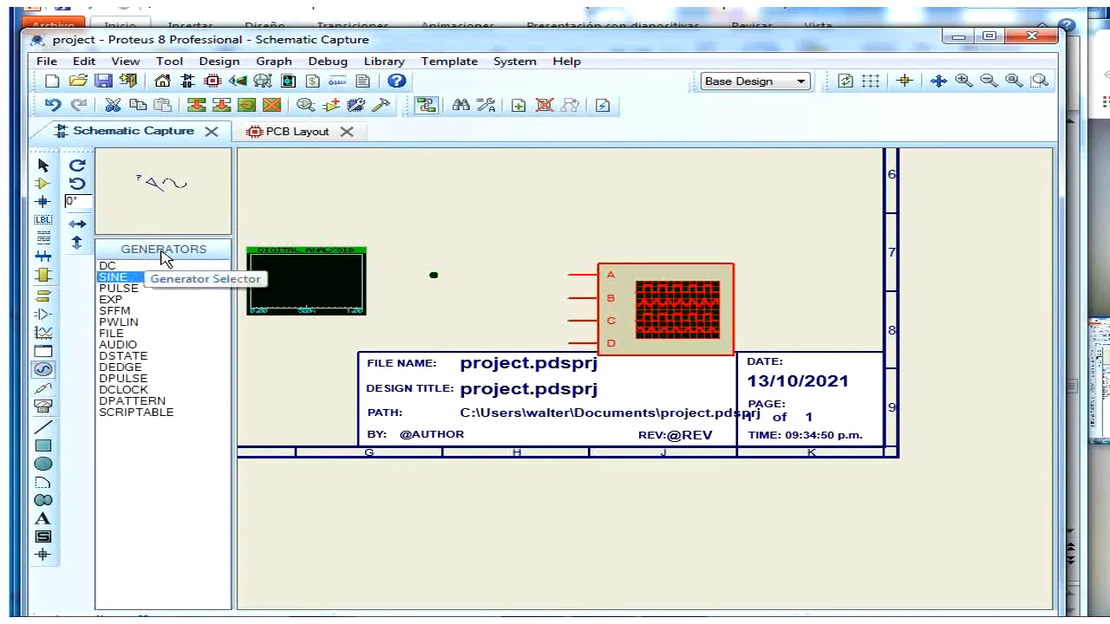
{"action": "left_click", "coordinate": [44, 334]}
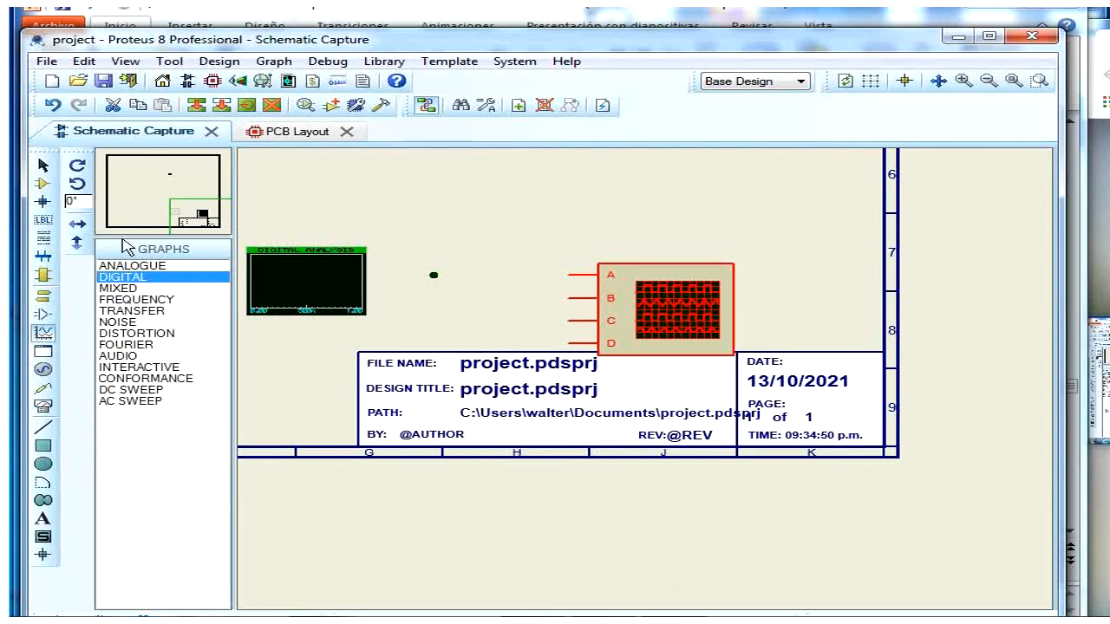
Step: Draw a COMPONENT-style graphics box between the digital analysis graph and the oscilloscope
{"action": "left_click", "coordinate": [42, 445]}
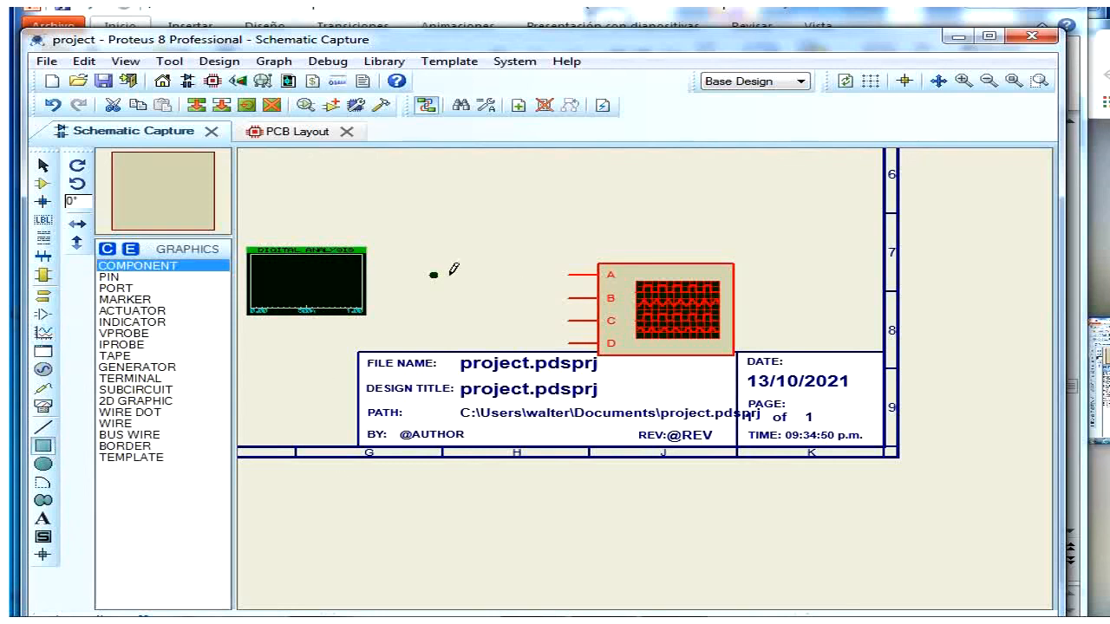
{"action": "left_click_drag", "start_coordinate": [496, 310], "coordinate": [415, 250]}
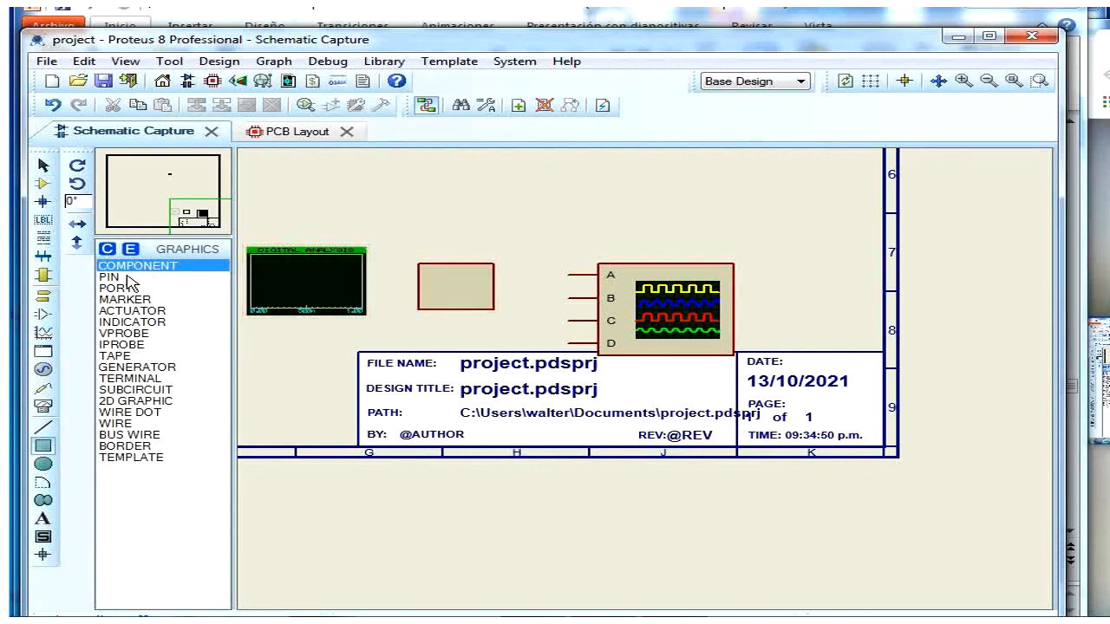
Step: Place a POT-HG potentiometer from the devices above the digital analysis graph
{"action": "left_click", "coordinate": [46, 184]}
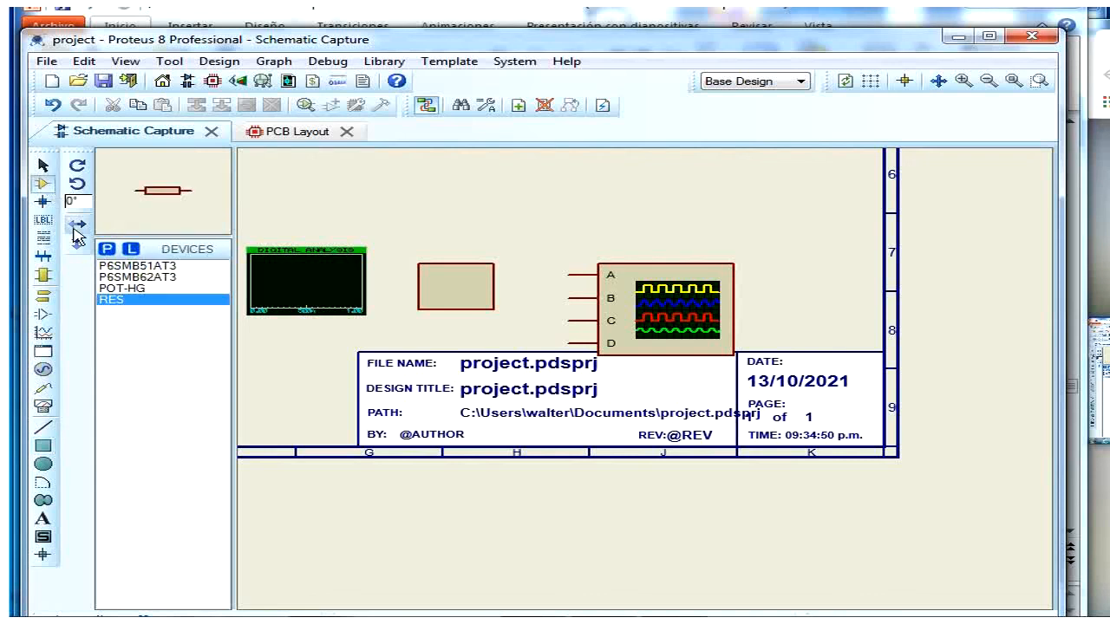
{"action": "left_click", "coordinate": [124, 289]}
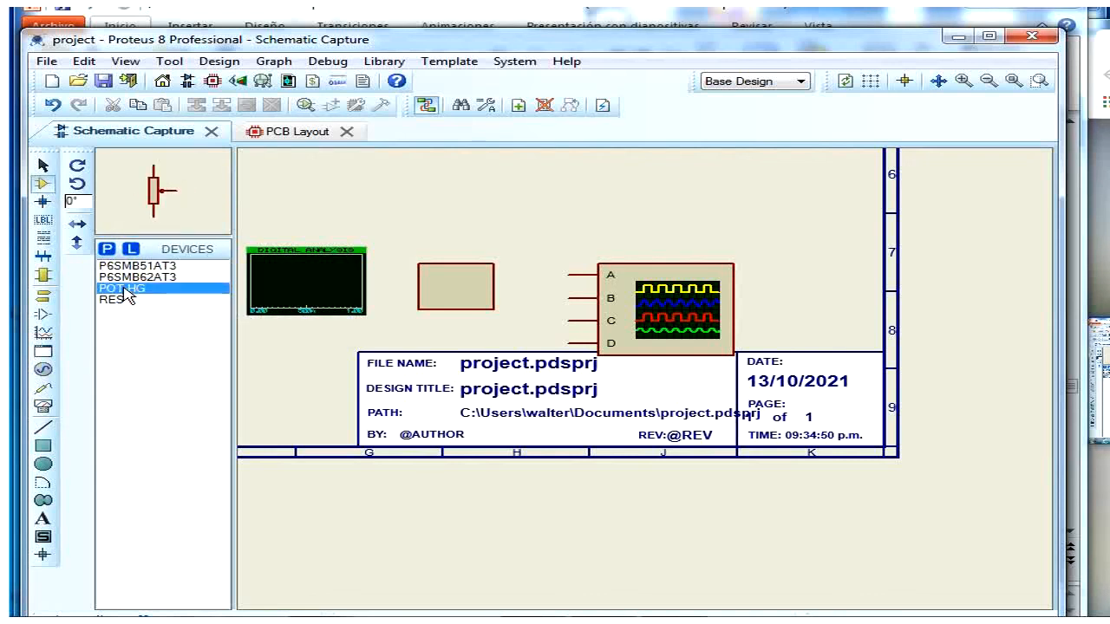
{"action": "left_click", "coordinate": [294, 173]}
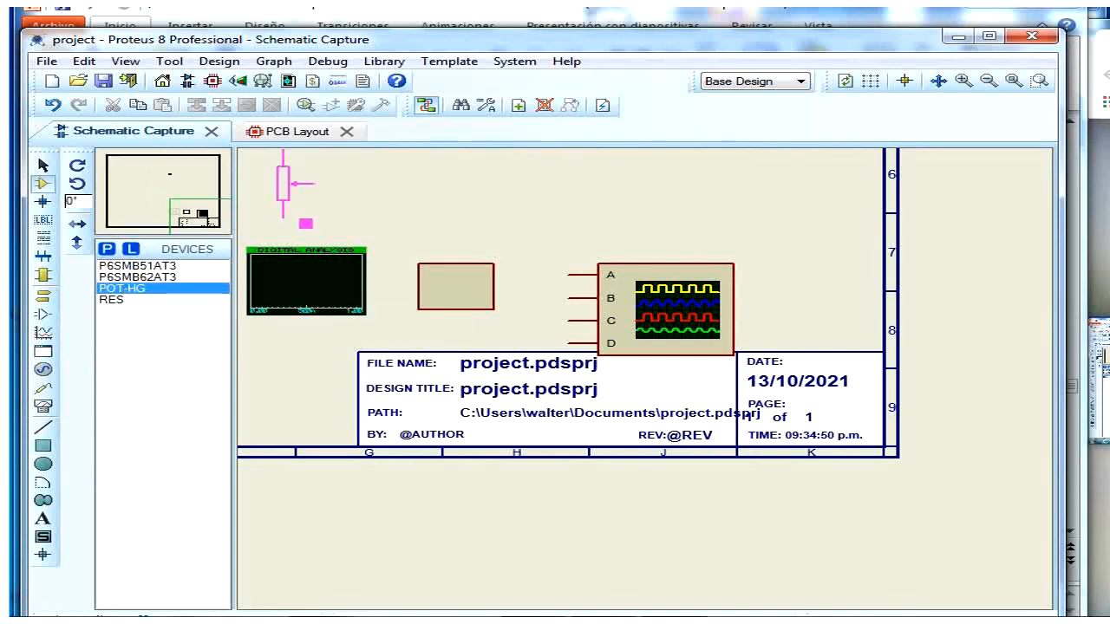
{"action": "left_click", "coordinate": [293, 196]}
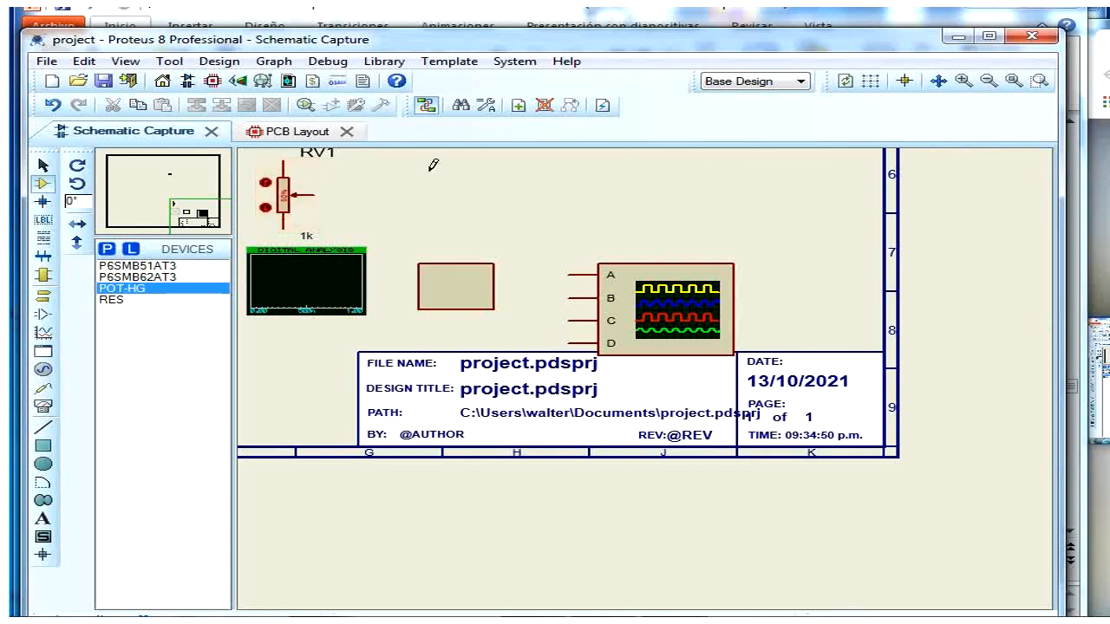
Step: Draw a small upright COMPONENT-style box above the oscilloscope and add a diagonal line across it
{"action": "left_click", "coordinate": [42, 447]}
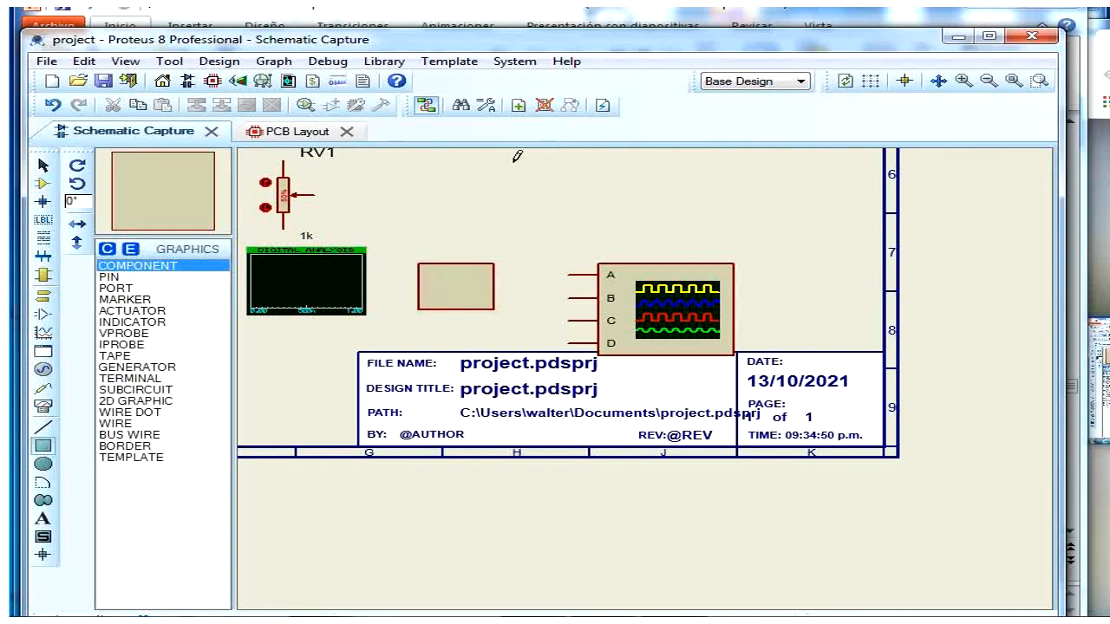
{"action": "left_click_drag", "start_coordinate": [510, 161], "coordinate": [524, 195]}
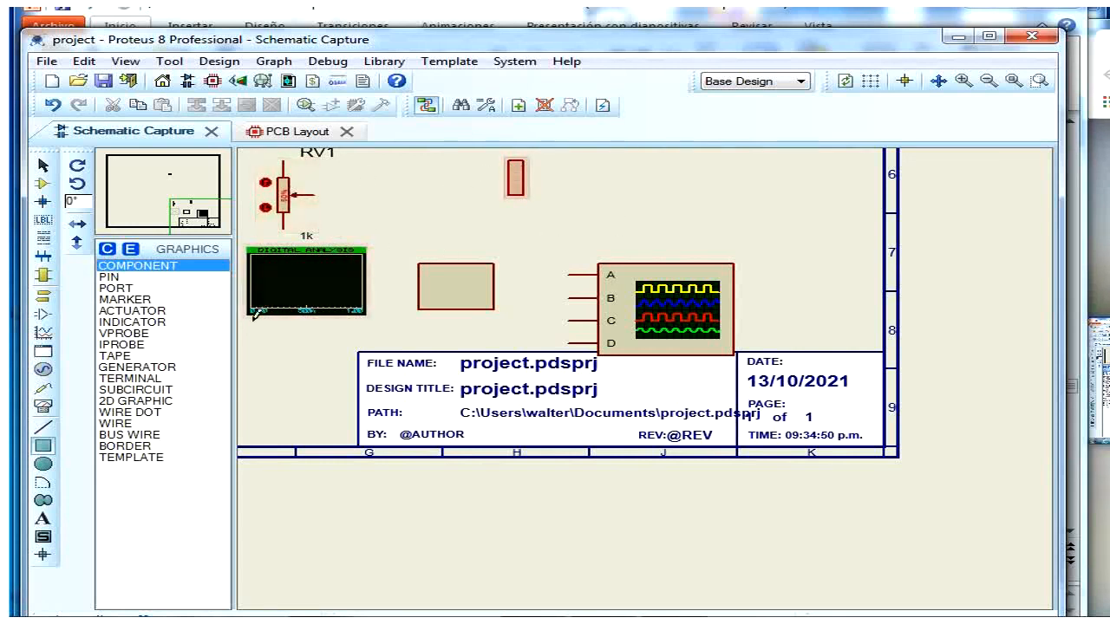
{"action": "left_click", "coordinate": [45, 427]}
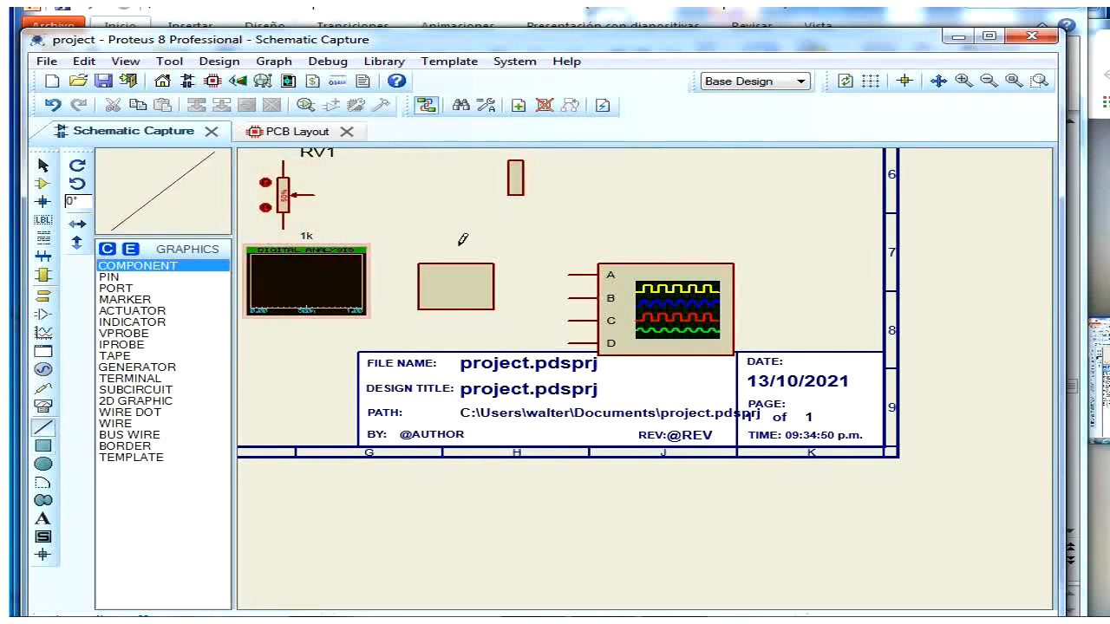
{"action": "left_click", "coordinate": [517, 159]}
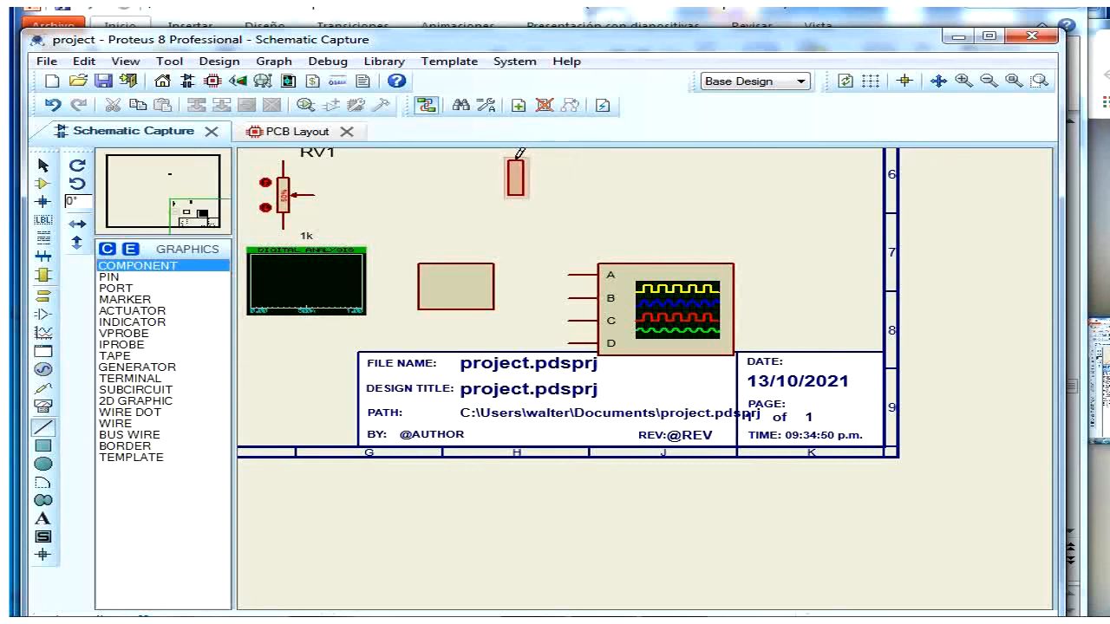
{"action": "left_click", "coordinate": [524, 196]}
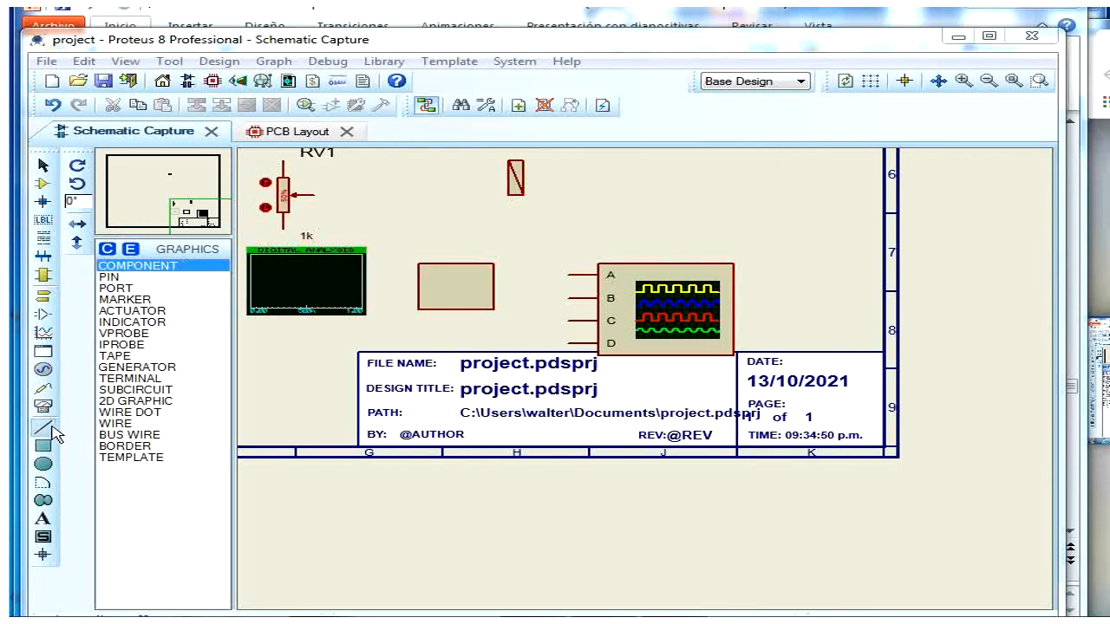
{"action": "left_click", "coordinate": [523, 199]}
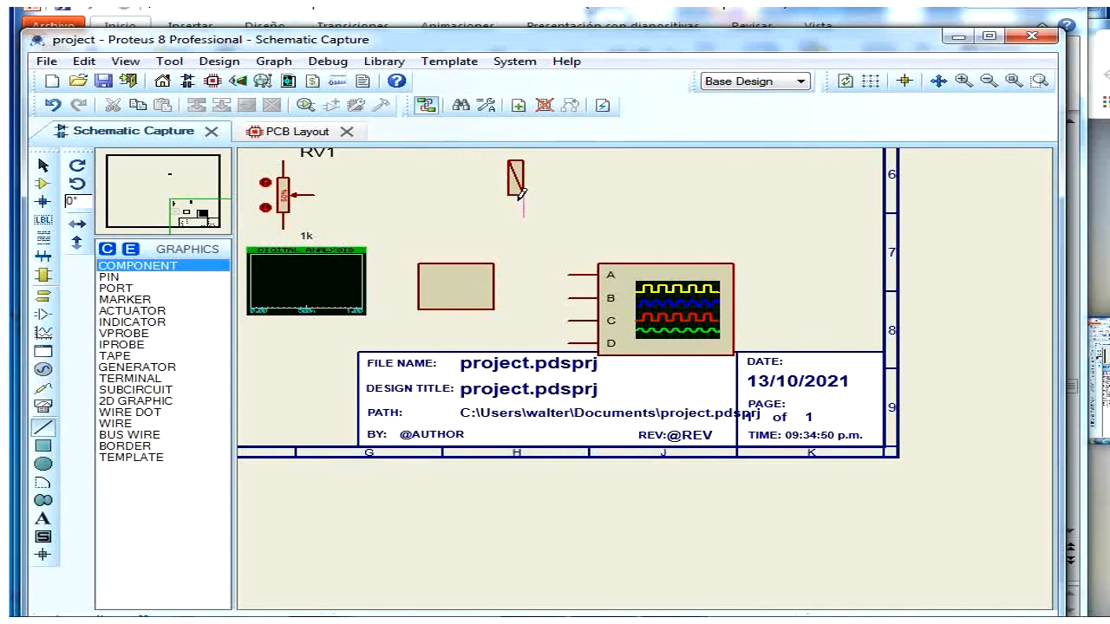
{"action": "left_click", "coordinate": [509, 185]}
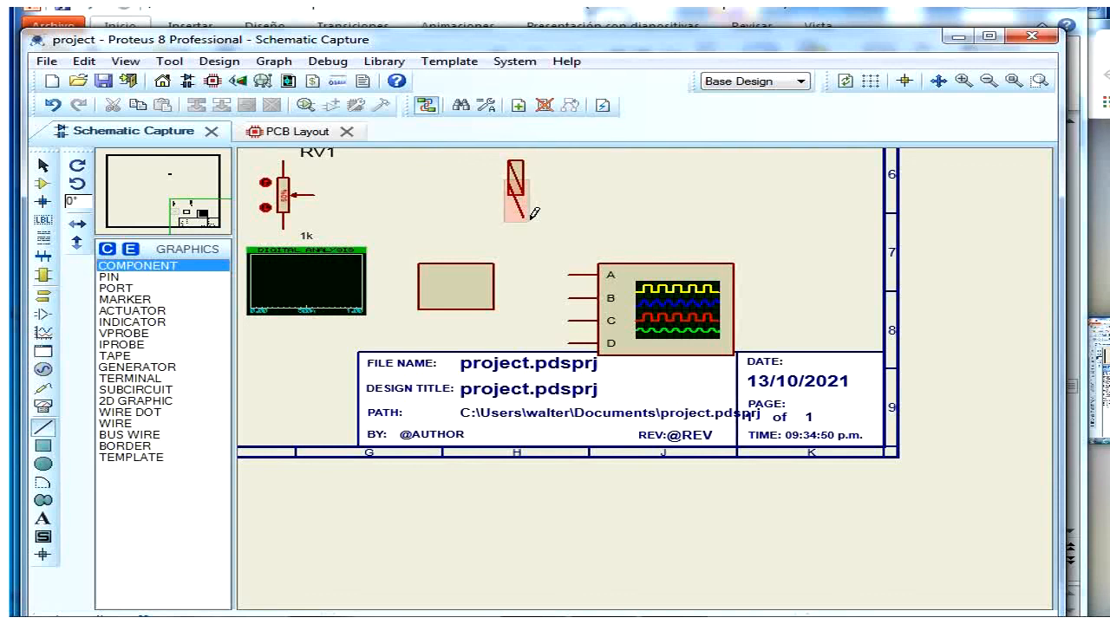
{"action": "key", "text": "ctrl+z"}
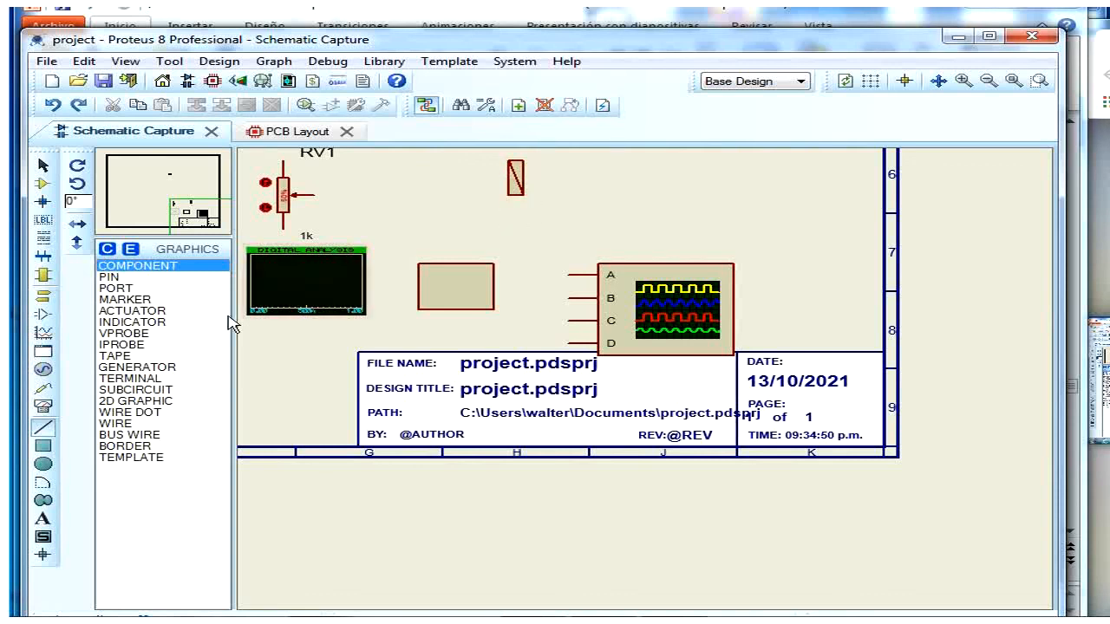
Step: Review the schematic editor's terminals, devices, wire label, script, bus and port modes in turn
{"action": "left_click", "coordinate": [44, 296]}
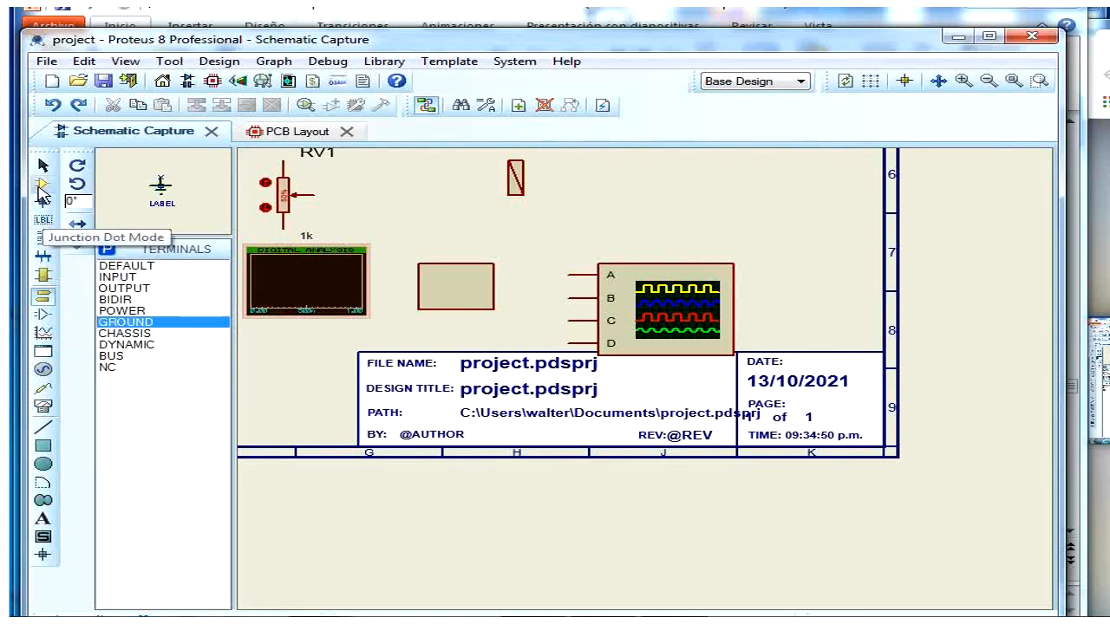
{"action": "left_click", "coordinate": [41, 186]}
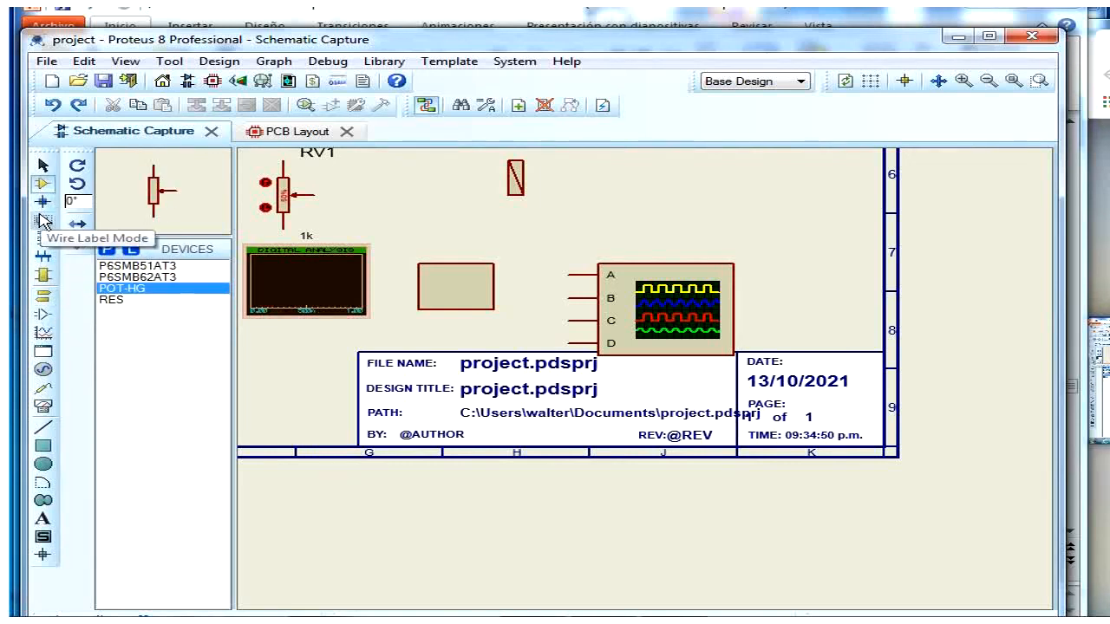
{"action": "left_click", "coordinate": [42, 219]}
{"action": "left_click", "coordinate": [42, 240]}
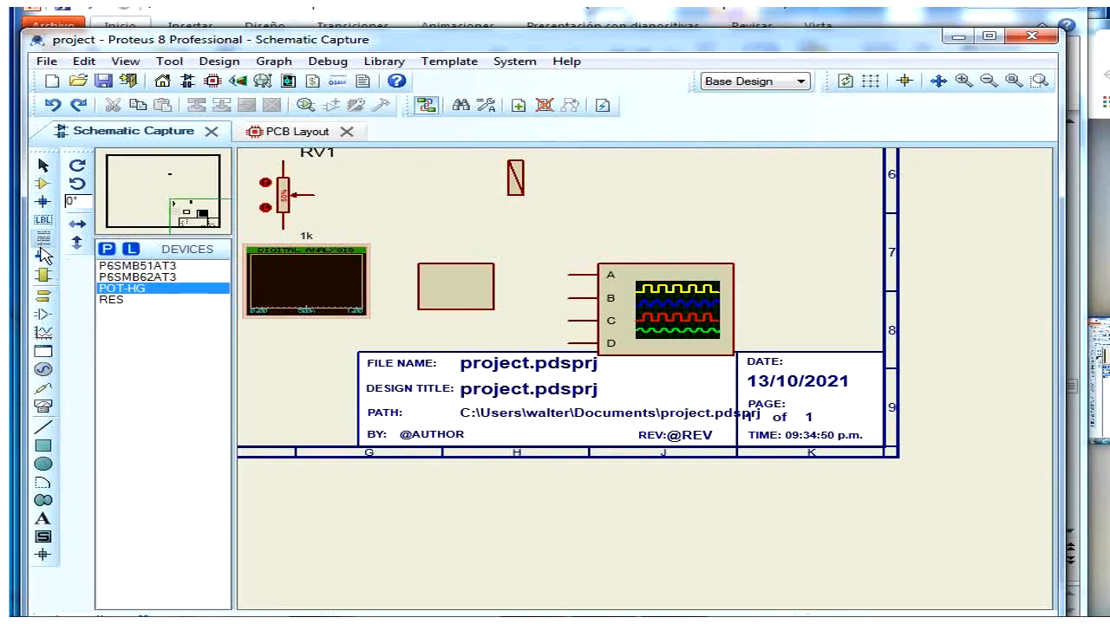
{"action": "left_click", "coordinate": [41, 260]}
{"action": "left_click", "coordinate": [42, 272]}
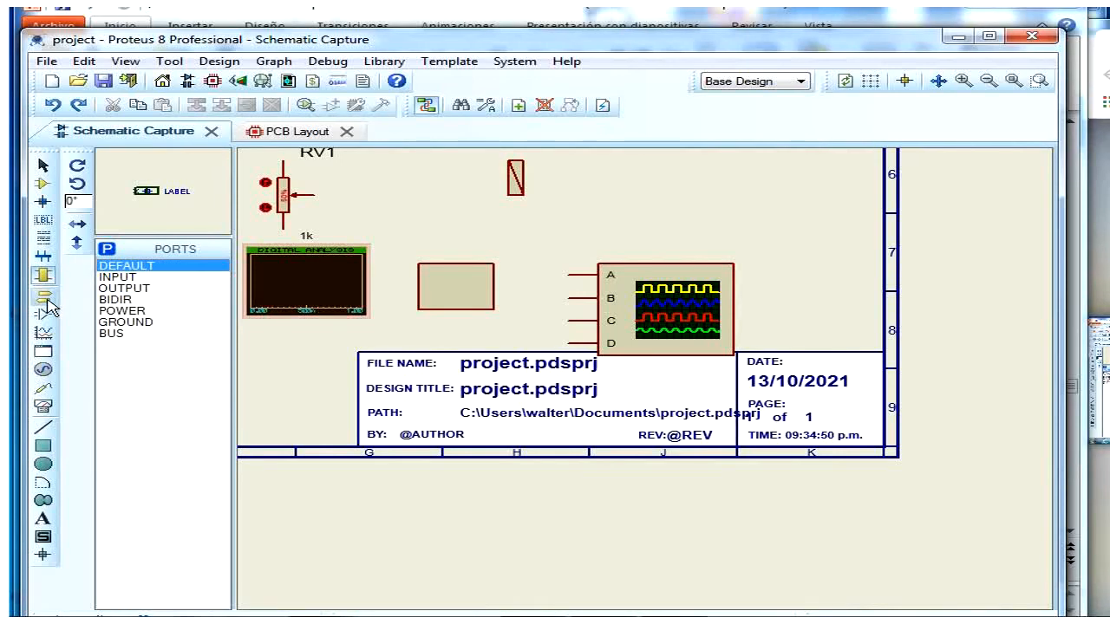
{"action": "left_click", "coordinate": [43, 296]}
Step: Place DEFAULT device pins, two beside the small box and one below it, and view the loose pin's properties without changing them
{"action": "left_click", "coordinate": [46, 317]}
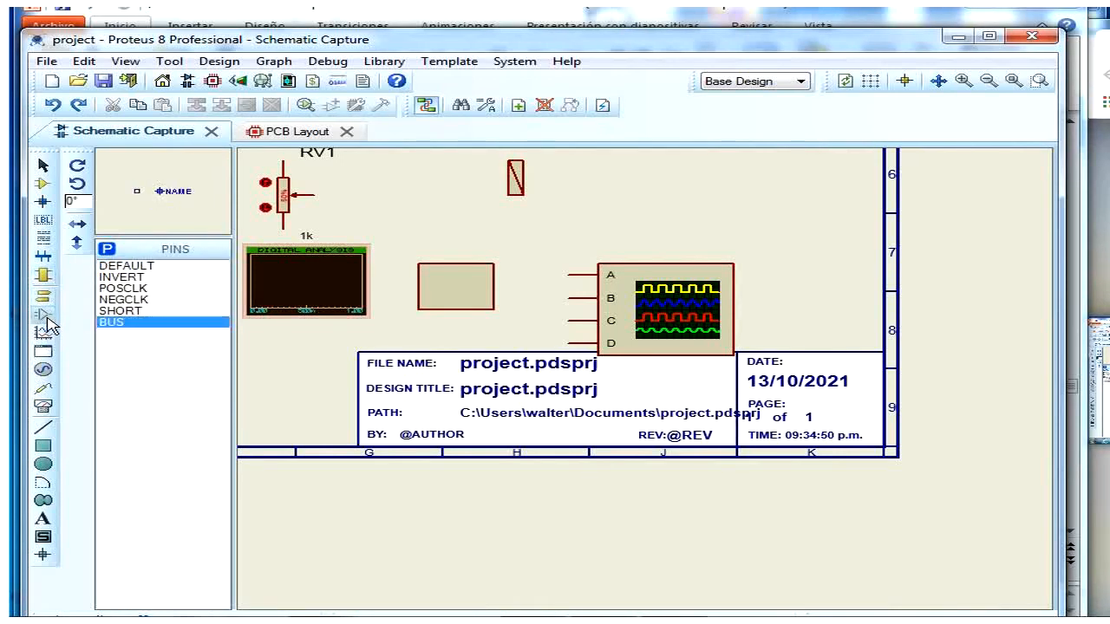
{"action": "left_click", "coordinate": [131, 265]}
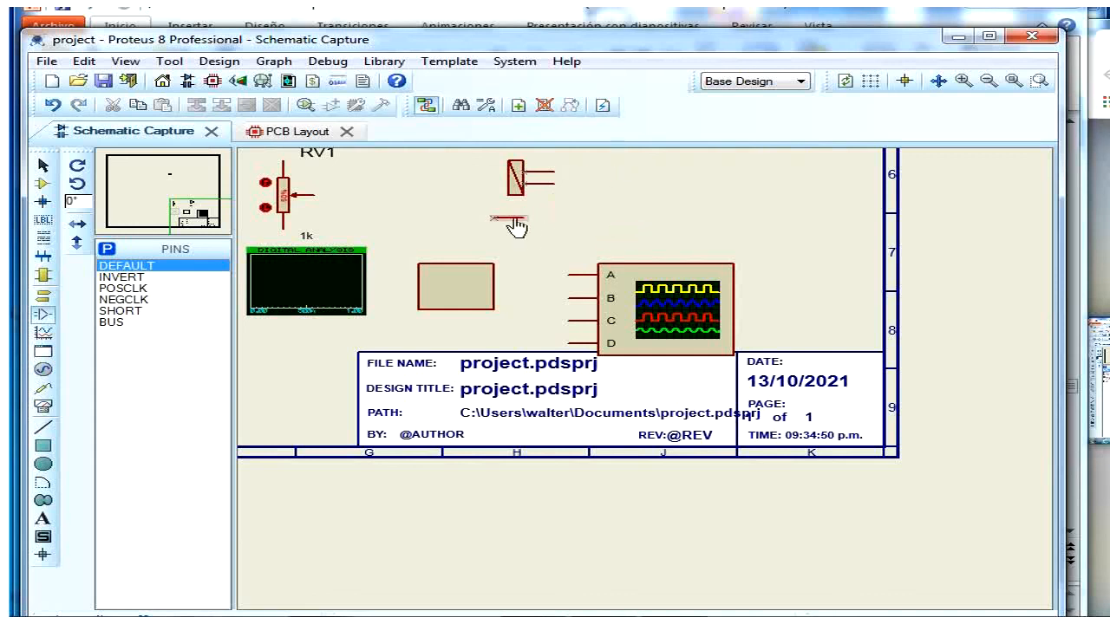
{"action": "left_click", "coordinate": [515, 219]}
{"action": "left_click", "coordinate": [515, 219]}
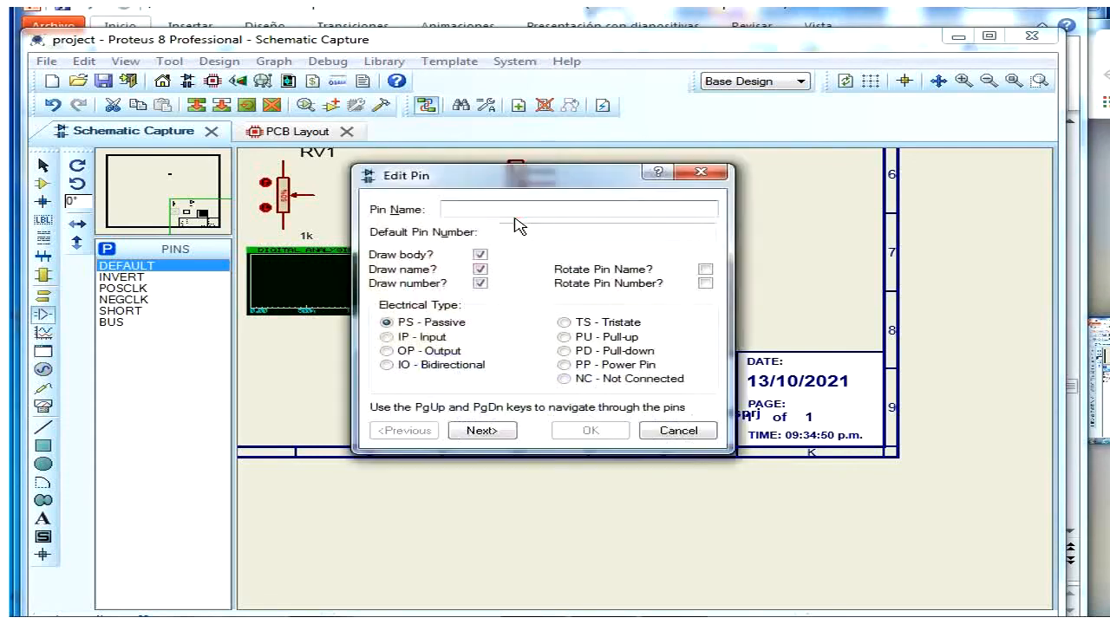
{"action": "key", "text": "Escape"}
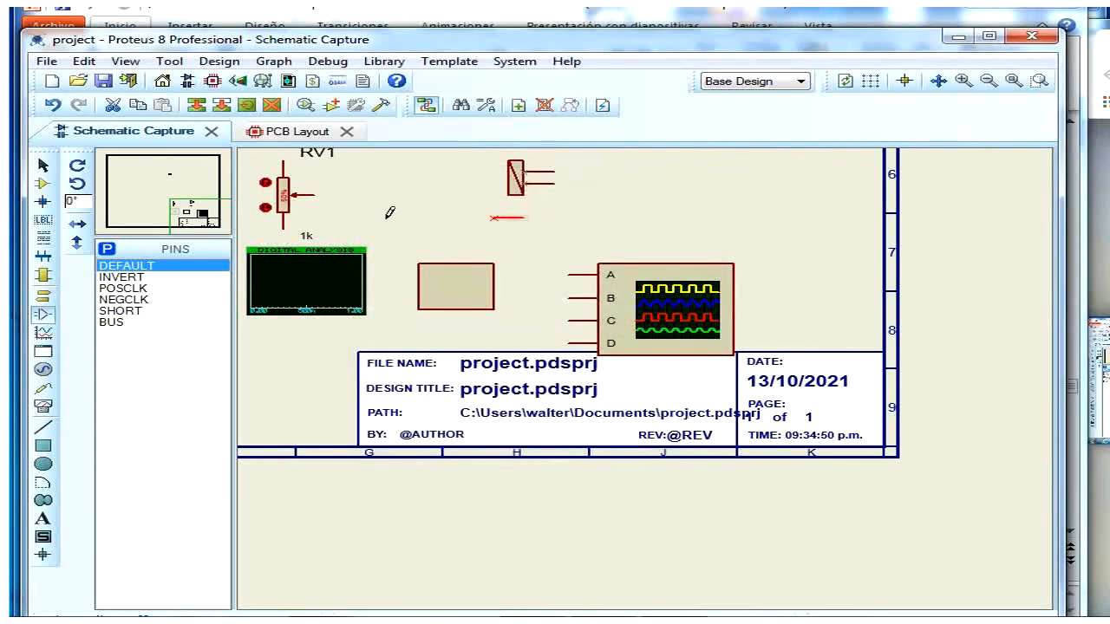
Step: Set the pin placement angle to -90° and recheck the loose pin's properties without editing them
{"action": "left_click", "coordinate": [80, 166]}
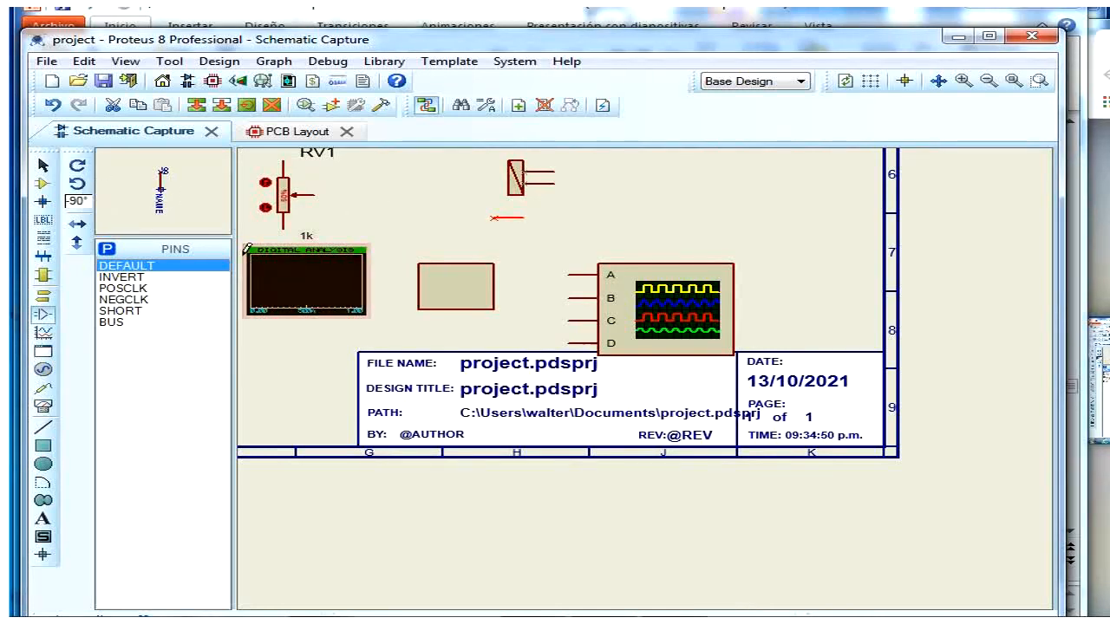
{"action": "left_click", "coordinate": [523, 204]}
{"action": "double_click", "coordinate": [518, 182]}
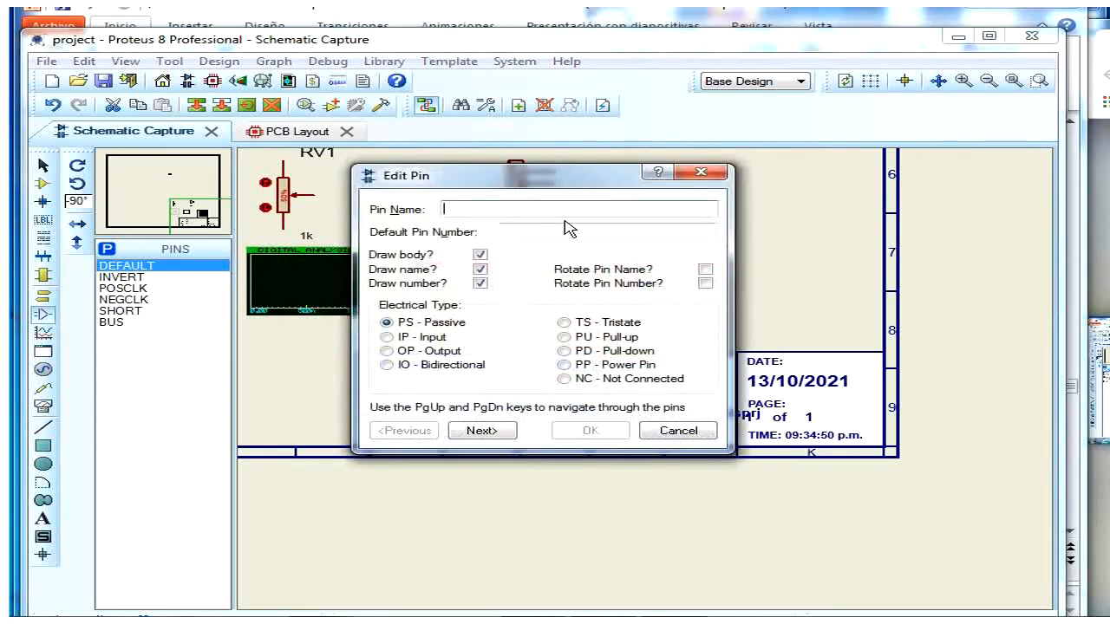
{"action": "left_click", "coordinate": [677, 430]}
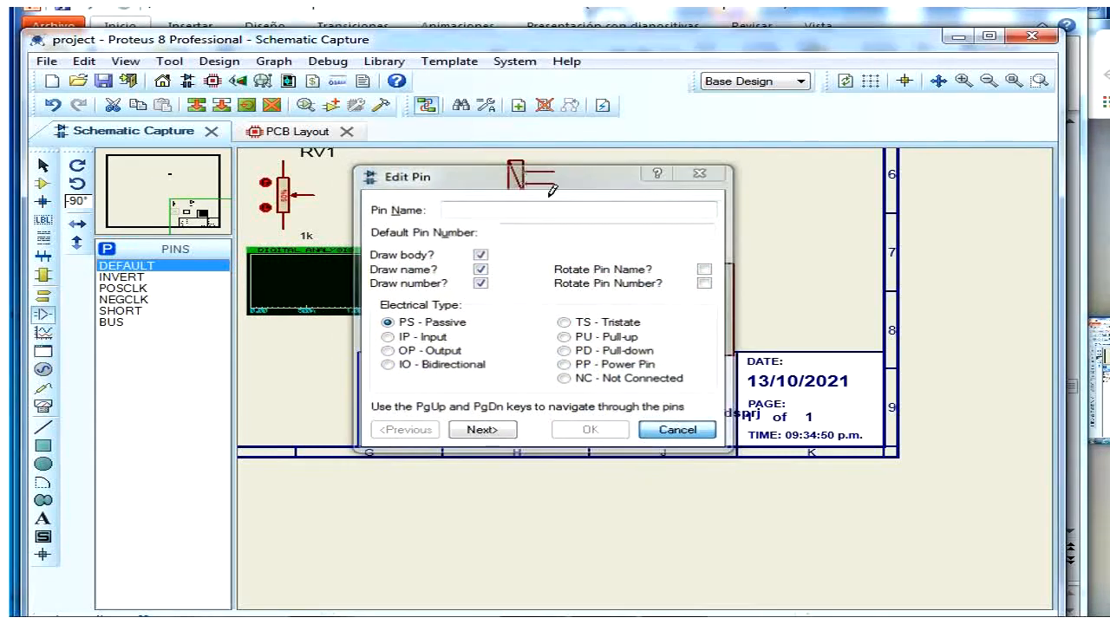
{"action": "left_click", "coordinate": [700, 174]}
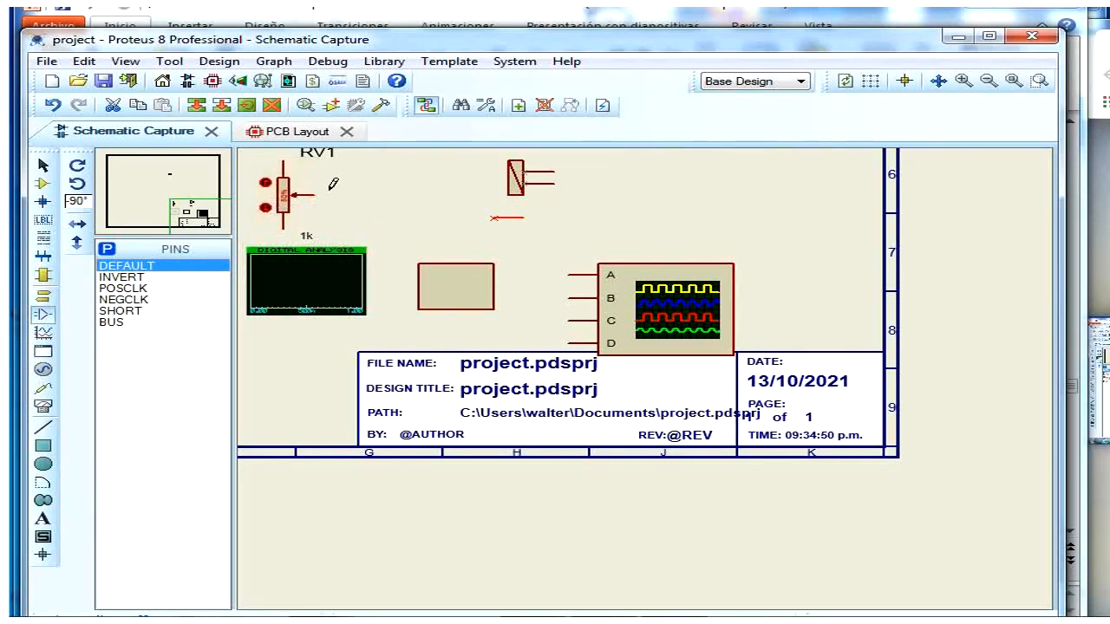
{"action": "left_click", "coordinate": [567, 220]}
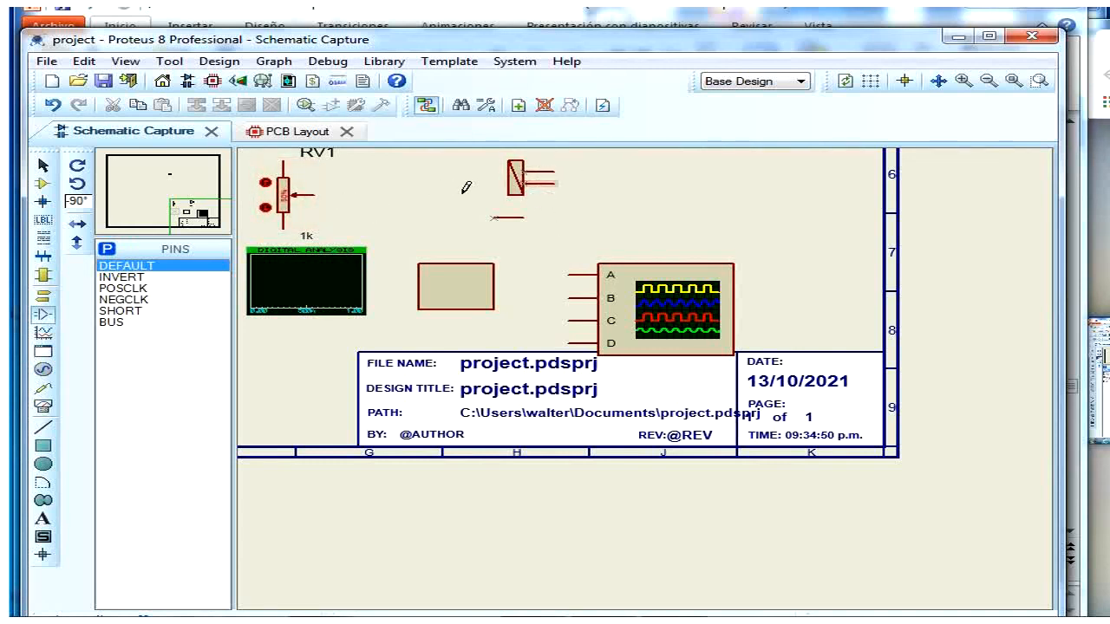
Step: Check the PCB layout's component list and return to the schematic
{"action": "left_click", "coordinate": [293, 137]}
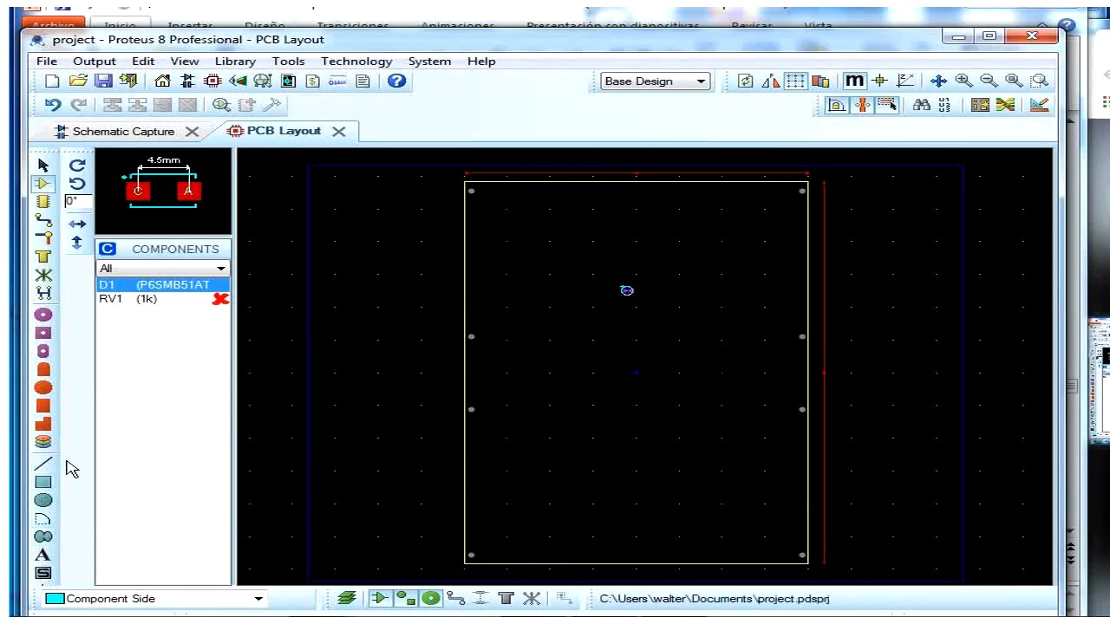
{"action": "left_click", "coordinate": [128, 132]}
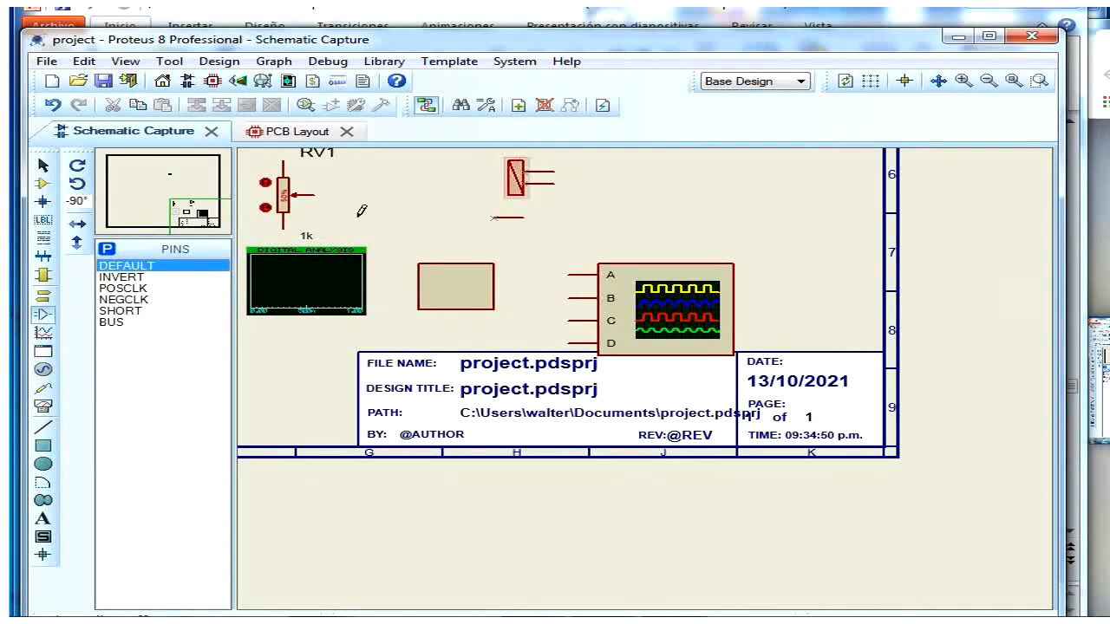